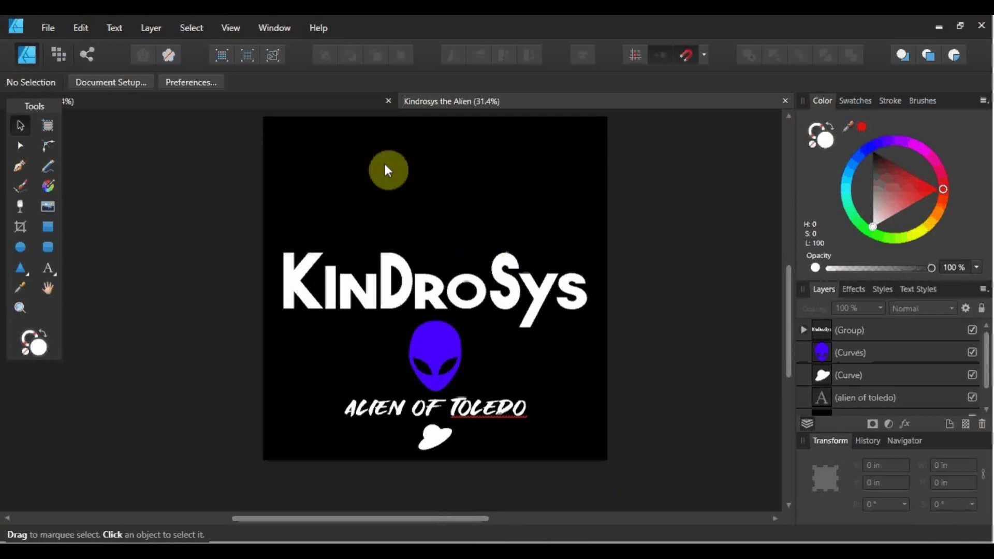
{"action": "left_click_drag", "start_coordinate": [202, 229], "coordinate": [673, 487]}
{"action": "left_click_drag", "start_coordinate": [211, 176], "coordinate": [671, 446]}
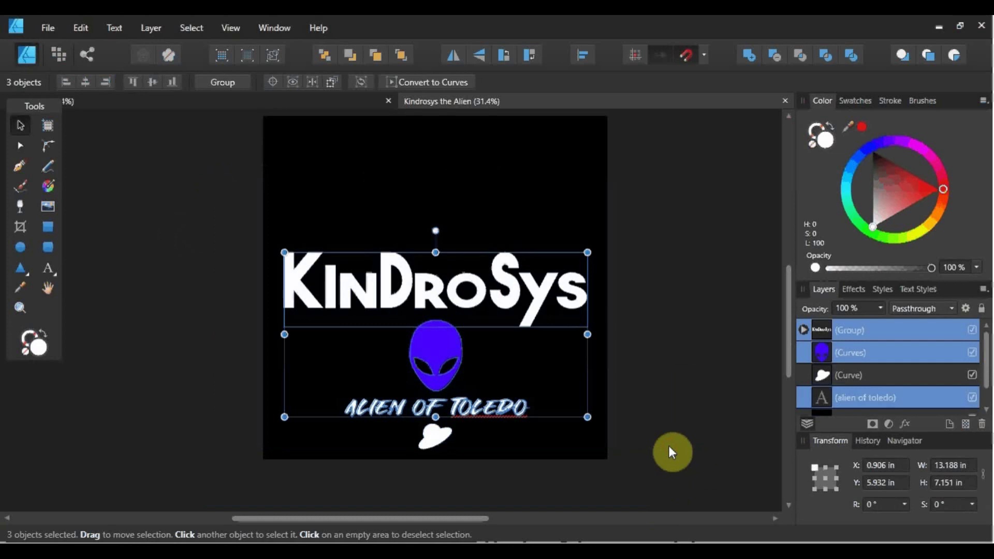
{"action": "left_click", "coordinate": [706, 309]}
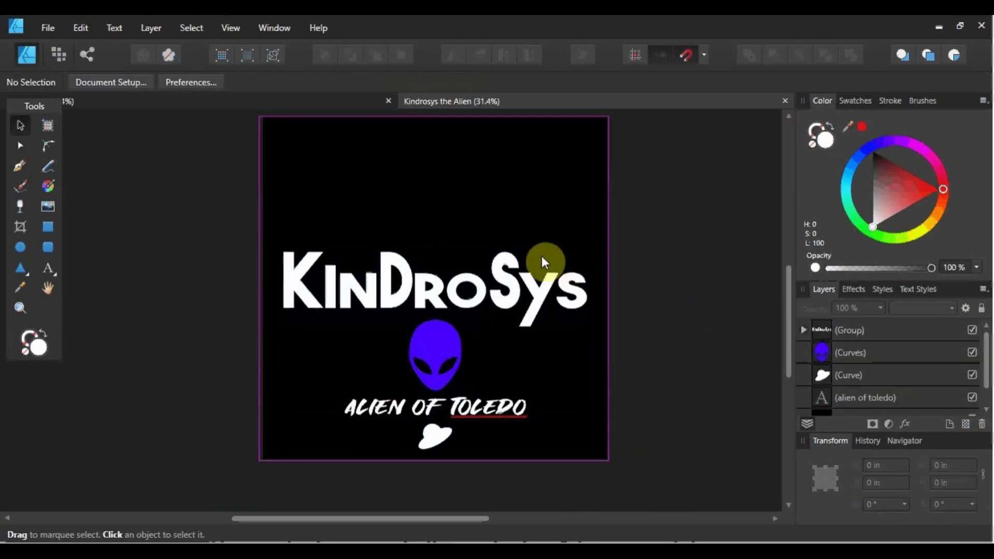
Switch to the untitled document and fill its empty 15 in square artboard with black.
{"action": "left_click", "coordinate": [337, 107]}
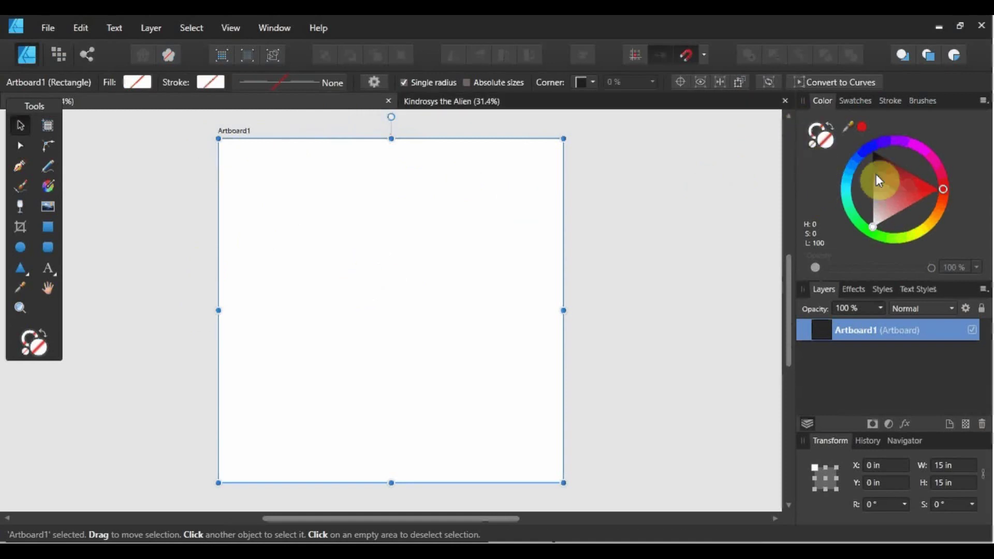
{"action": "left_click_drag", "start_coordinate": [879, 180], "coordinate": [873, 151]}
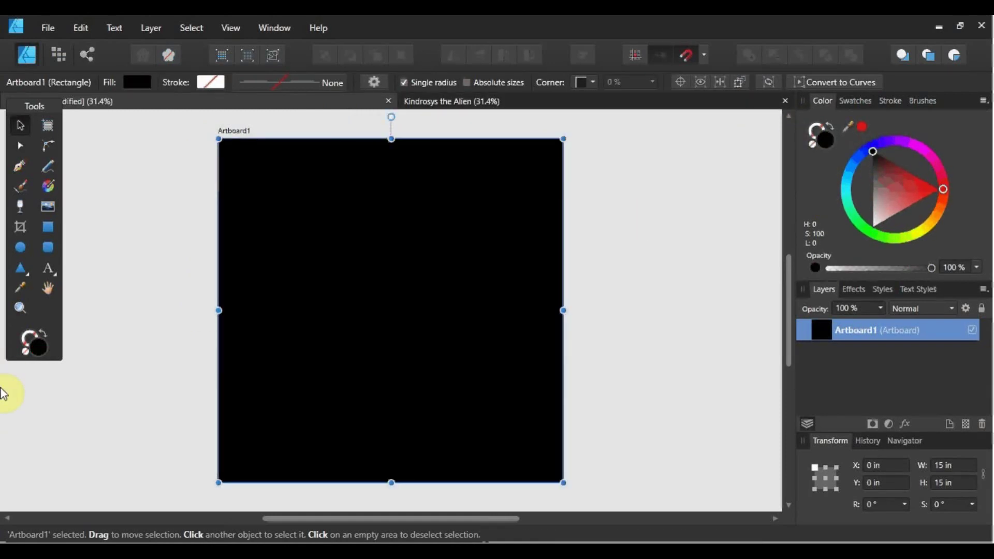
Activate the Ellipse tool and set the stroke colour to white.
{"action": "left_click", "coordinate": [18, 248]}
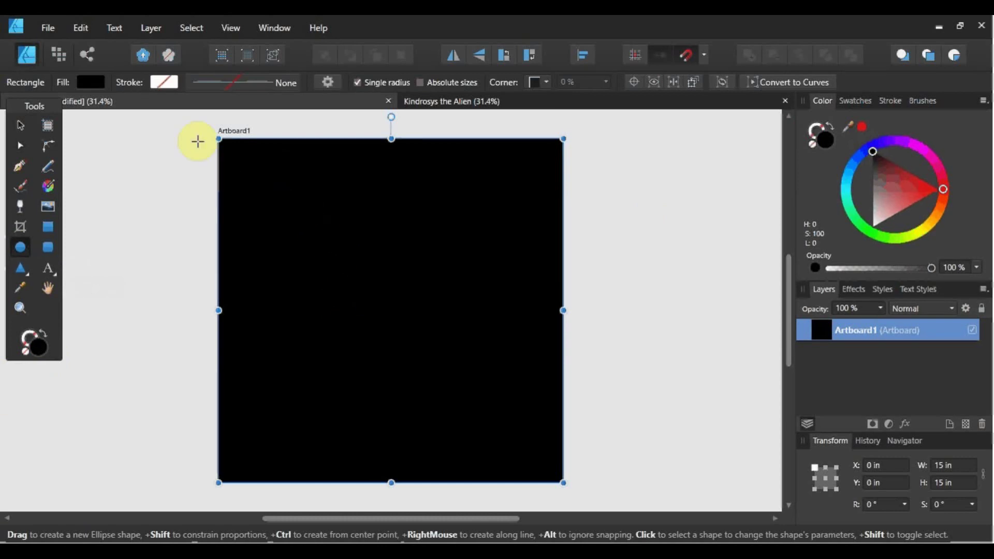
{"action": "left_click", "coordinate": [95, 83]}
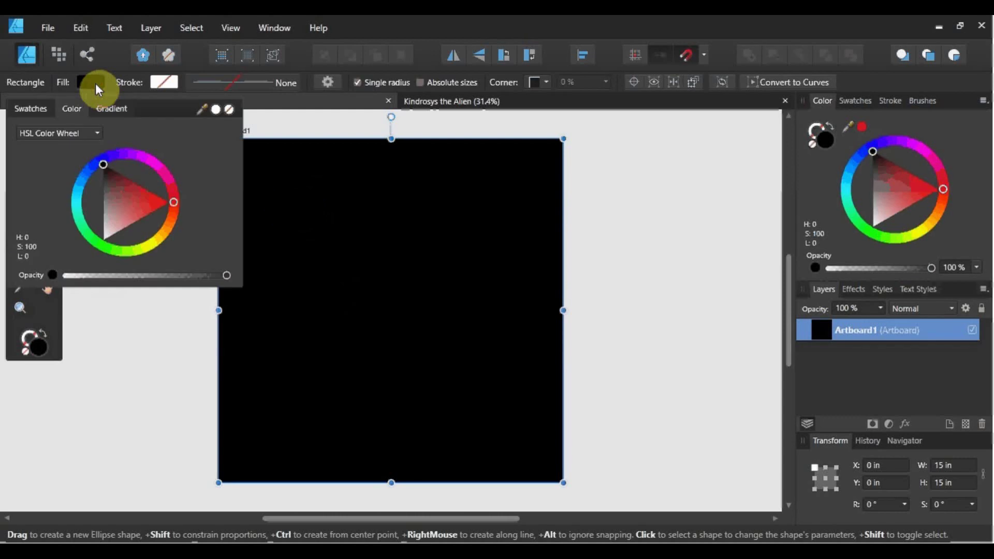
{"action": "left_click", "coordinate": [164, 81]}
{"action": "left_click", "coordinate": [260, 154]}
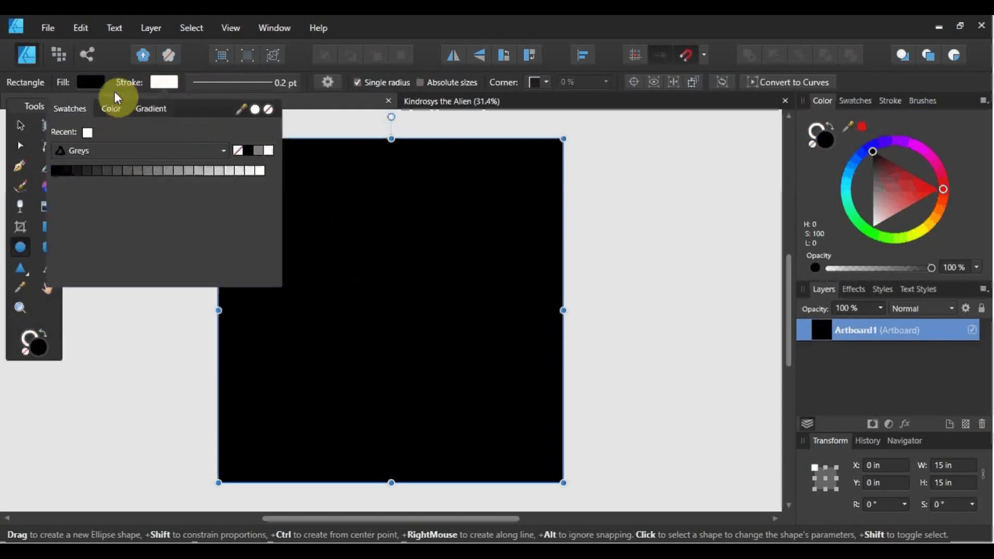
{"action": "left_click", "coordinate": [95, 82]}
{"action": "left_click", "coordinate": [229, 108]}
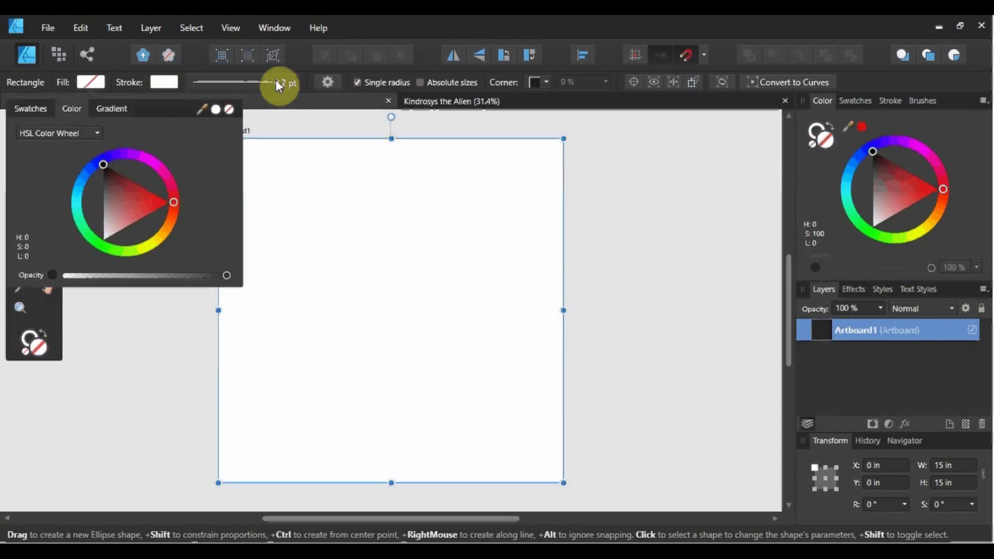
{"action": "left_click", "coordinate": [216, 109]}
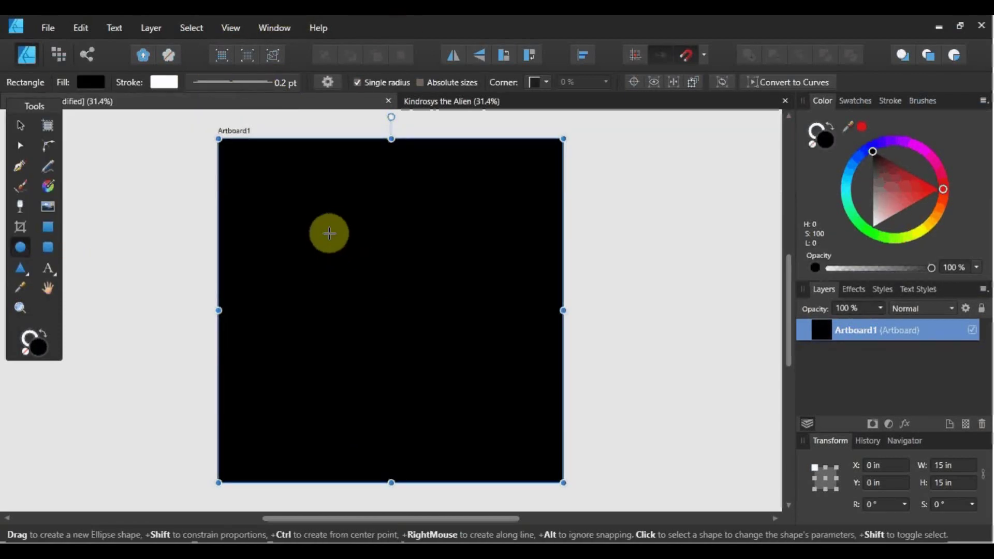
Draw a circle about 7.4 in across in the middle of the artboard, with no fill and a white stroke.
{"action": "left_click_drag", "start_coordinate": [324, 224], "coordinate": [494, 394]}
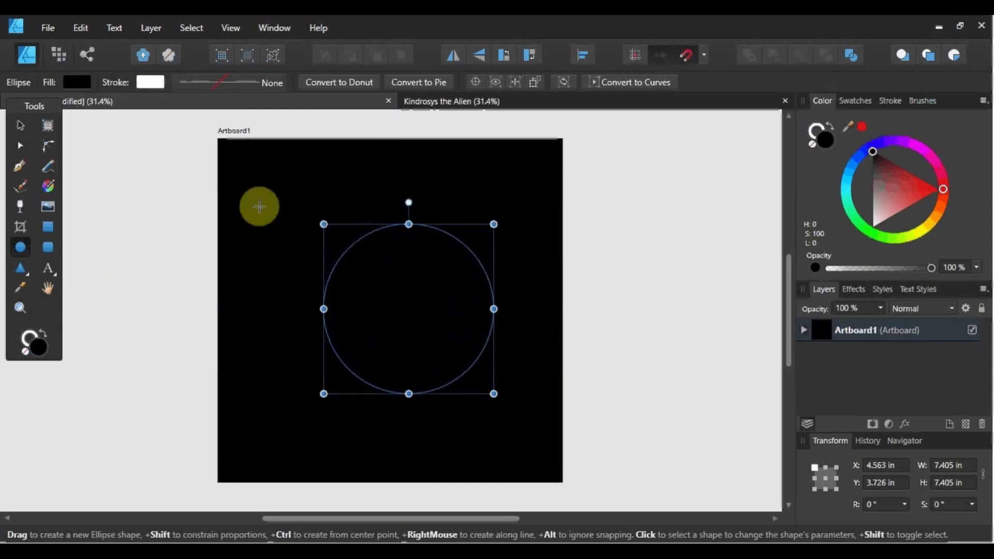
{"action": "left_click", "coordinate": [82, 83]}
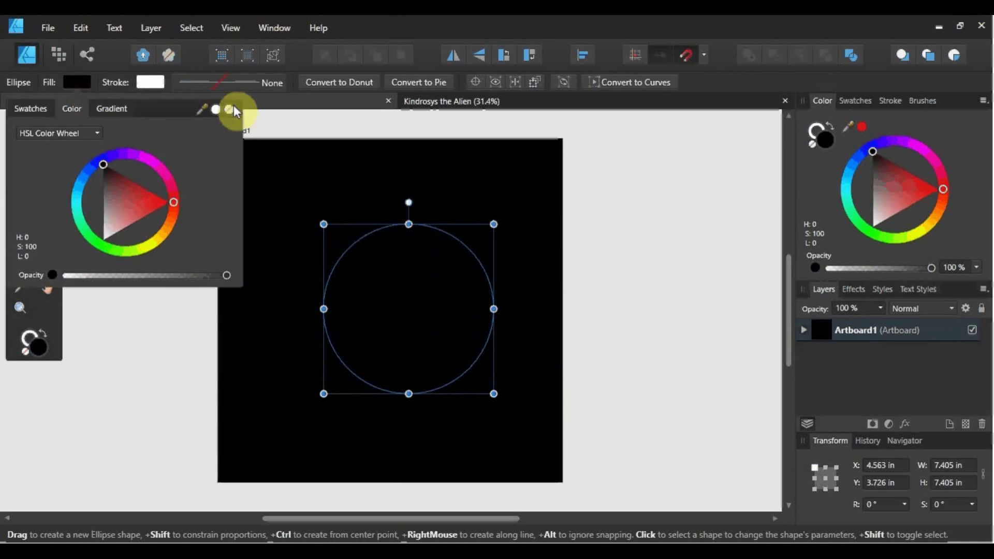
{"action": "left_click", "coordinate": [230, 109]}
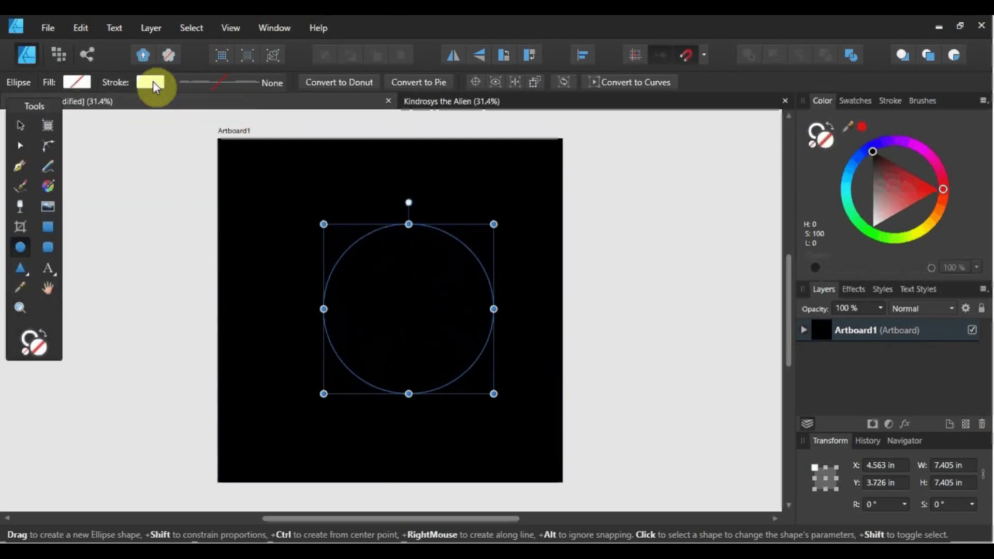
{"action": "left_click", "coordinate": [153, 83]}
{"action": "left_click", "coordinate": [242, 111]}
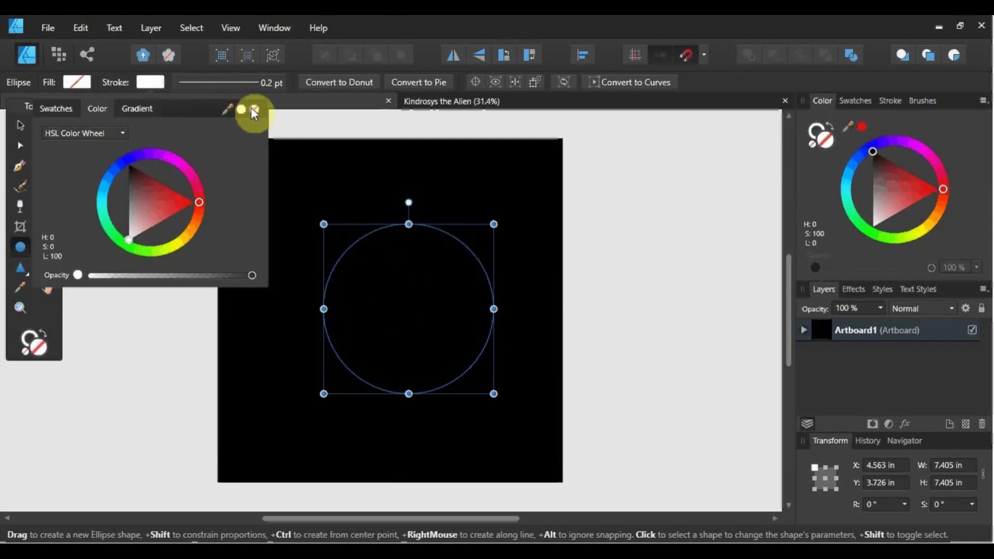
Set the circle's stroke width to 10 pt.
{"action": "left_click", "coordinate": [272, 83]}
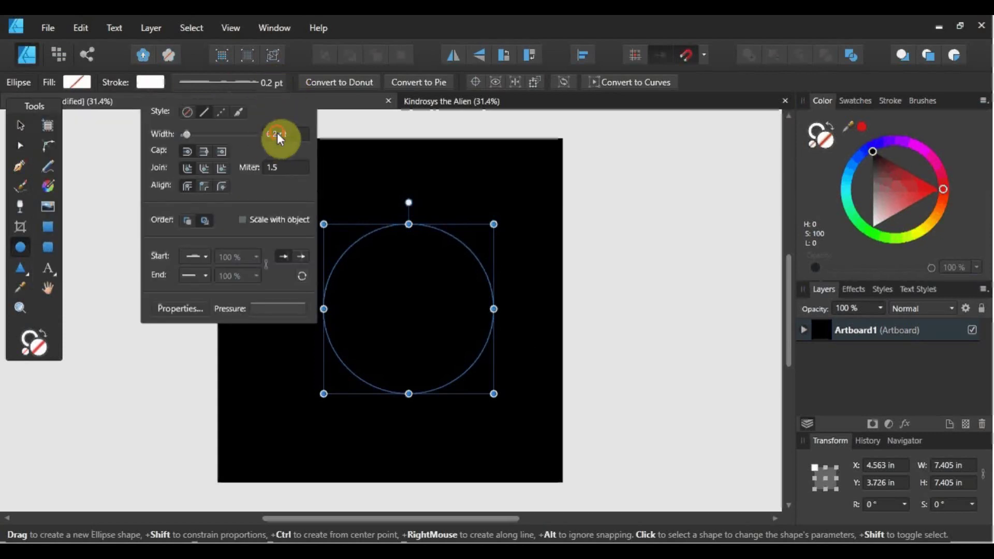
{"action": "left_click", "coordinate": [279, 135]}
{"action": "type", "text": "10"}
{"action": "key", "text": "Return"}
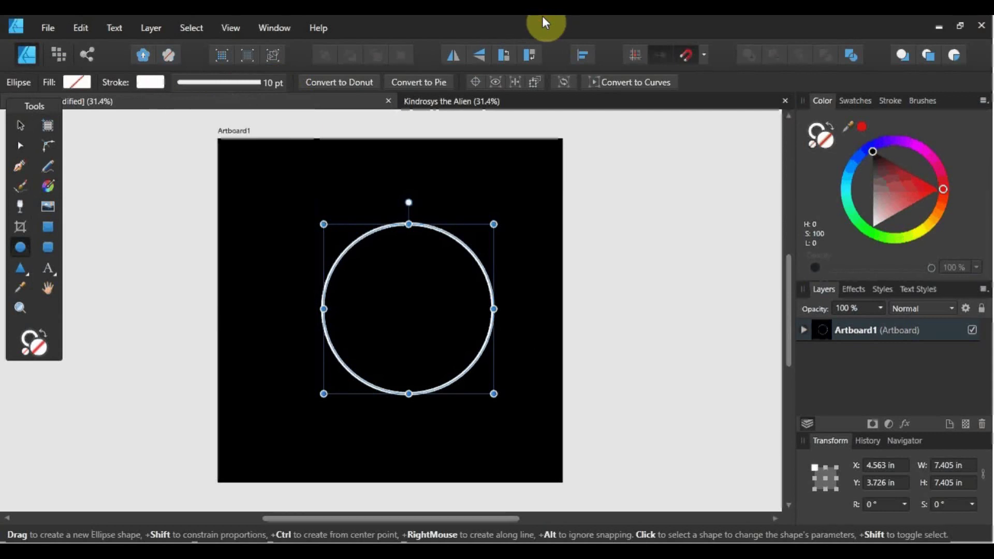
Move the circle to the exact centre of the artboard and deselect it.
{"action": "left_click", "coordinate": [21, 126]}
{"action": "left_click", "coordinate": [387, 343]}
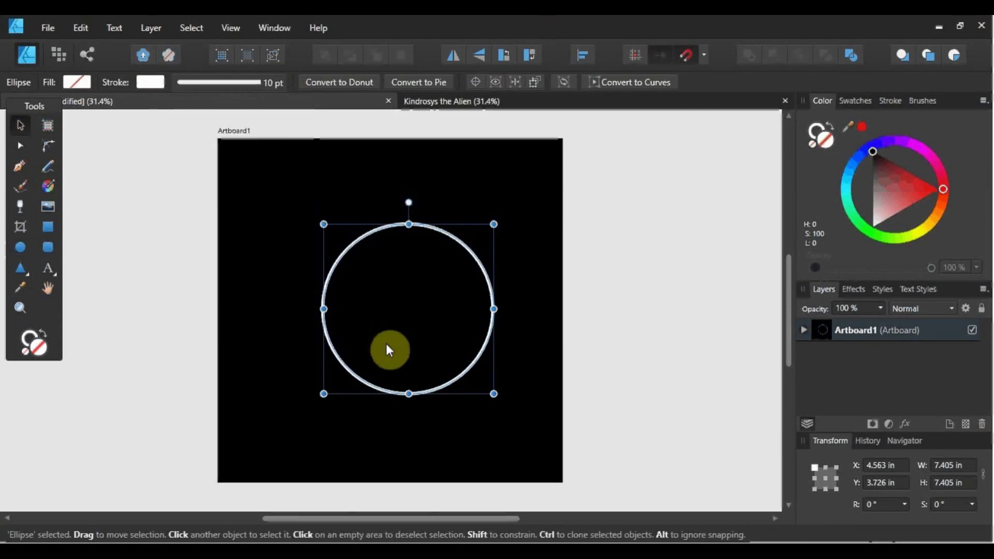
{"action": "scroll", "coordinate": [387, 340], "scroll_direction": "up", "scroll_amount": 1}
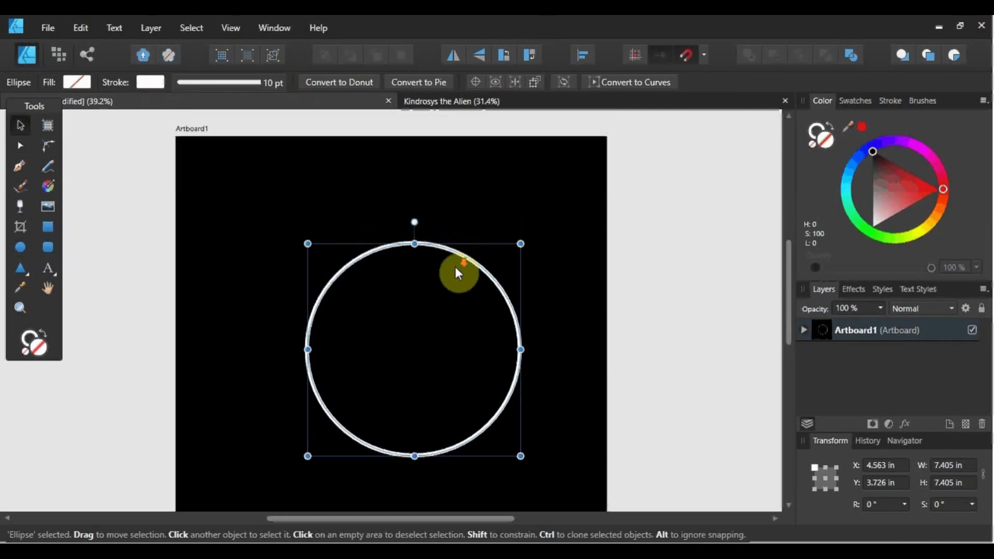
{"action": "scroll", "coordinate": [455, 267], "scroll_direction": "down", "scroll_amount": 2}
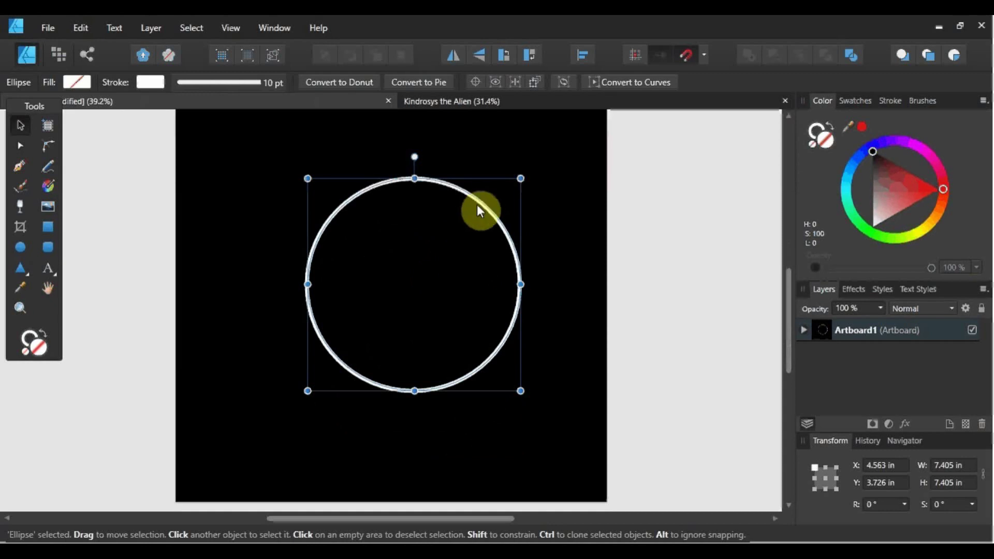
{"action": "mouse_move", "coordinate": [477, 204]}
{"action": "left_mouse_down"}
{"action": "mouse_move", "coordinate": [456, 194]}
{"action": "mouse_move", "coordinate": [456, 237]}
{"action": "mouse_move", "coordinate": [451, 203]}
{"action": "mouse_move", "coordinate": [463, 221]}
{"action": "mouse_move", "coordinate": [459, 206]}
{"action": "left_mouse_up"}
{"action": "left_click", "coordinate": [636, 259]}
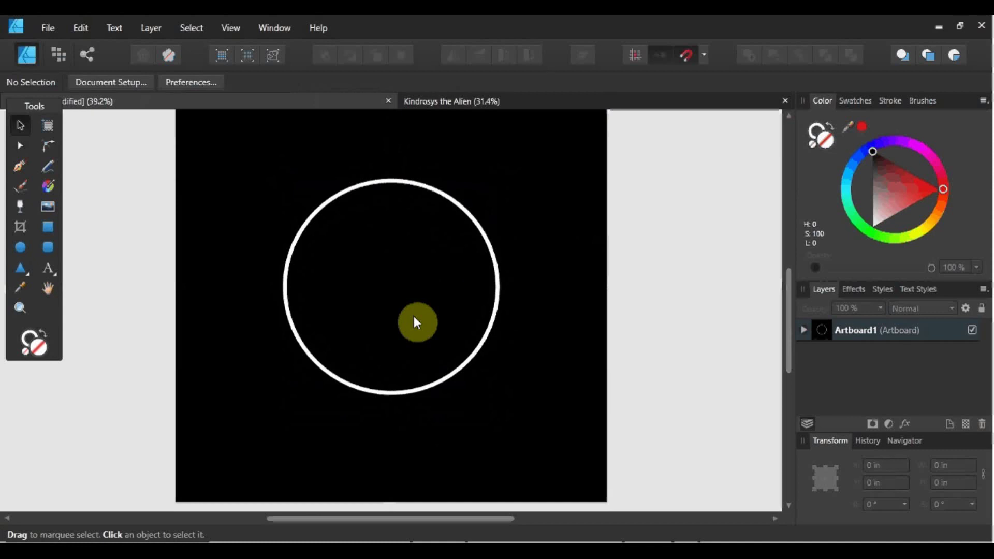
Turn the circle into a path for artistic text, with the text starting on the upper-left part of its curve.
{"action": "scroll", "coordinate": [414, 317], "scroll_direction": "up", "scroll_amount": 2}
{"action": "scroll", "coordinate": [414, 317], "scroll_direction": "up", "scroll_amount": 4}
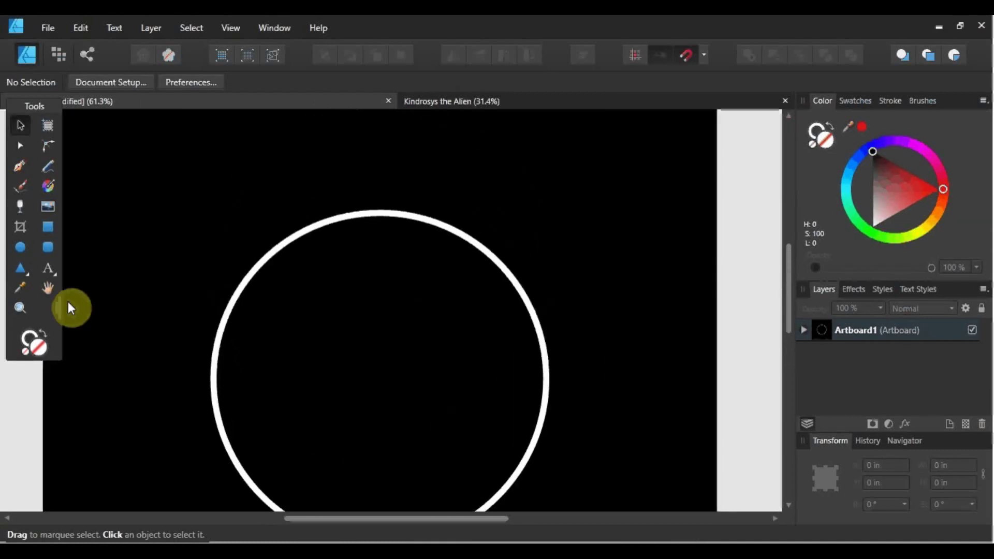
{"action": "scroll", "coordinate": [73, 307], "scroll_direction": "down", "scroll_amount": 3}
{"action": "scroll", "coordinate": [269, 184], "scroll_direction": "up", "scroll_amount": 2}
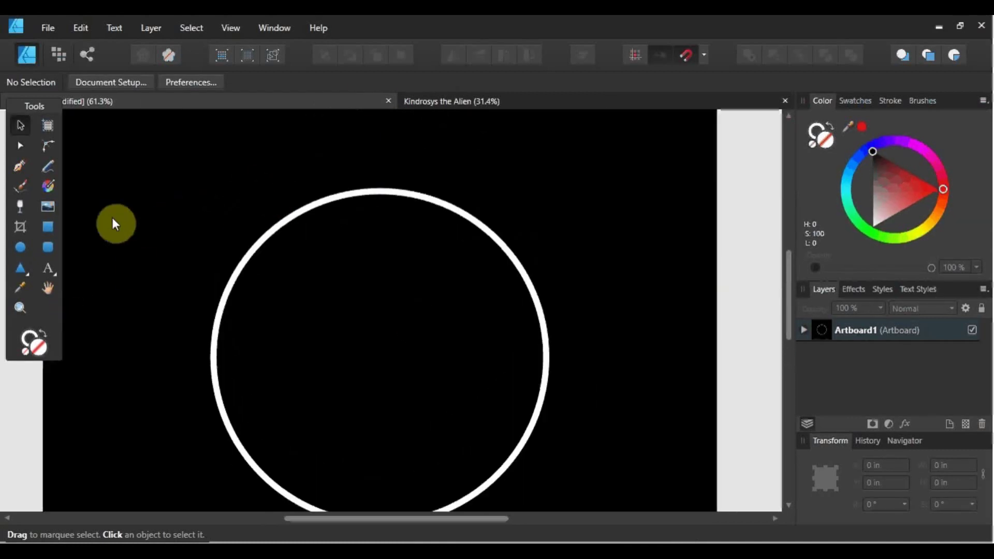
{"action": "left_click", "coordinate": [50, 272]}
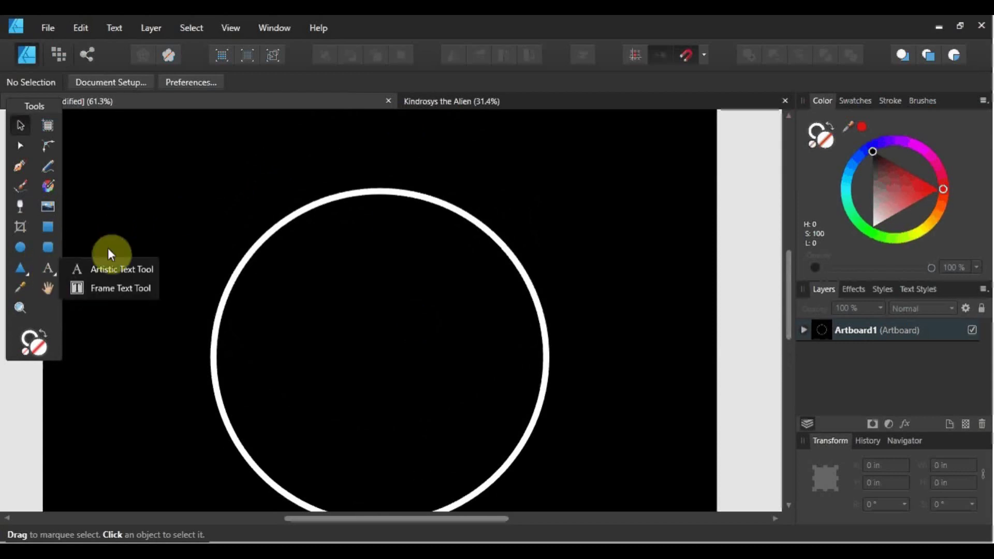
{"action": "left_click", "coordinate": [111, 269]}
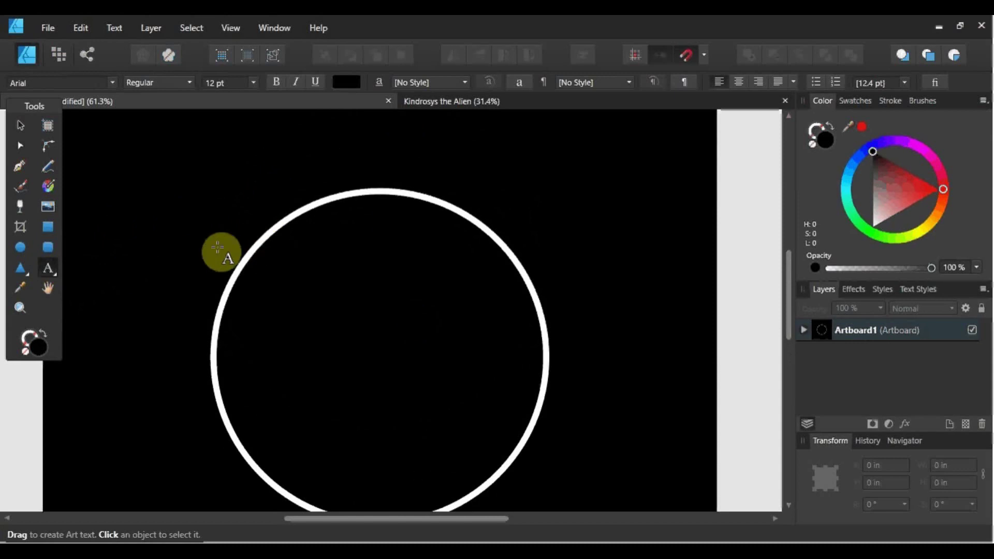
{"action": "left_click", "coordinate": [21, 126]}
{"action": "left_click", "coordinate": [350, 191]}
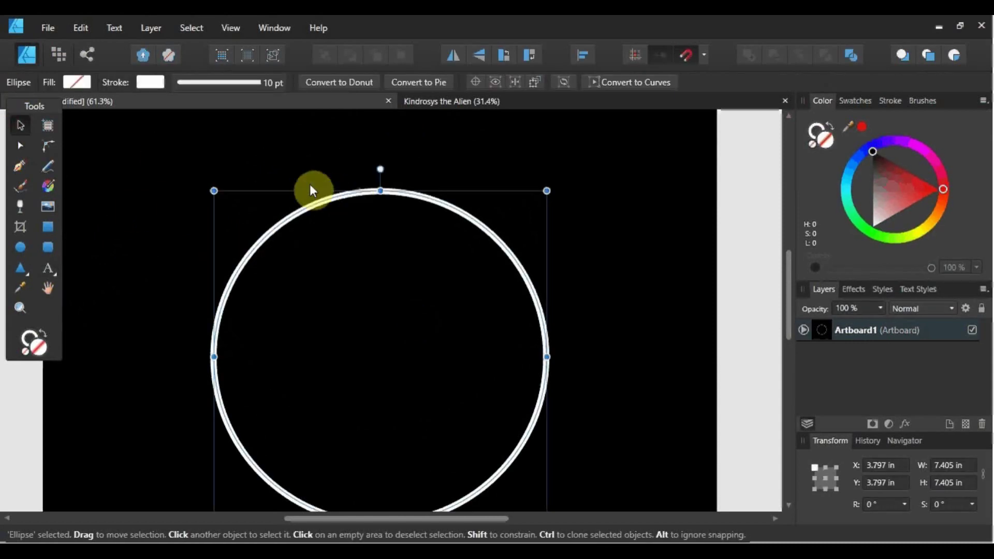
{"action": "left_click", "coordinate": [50, 267]}
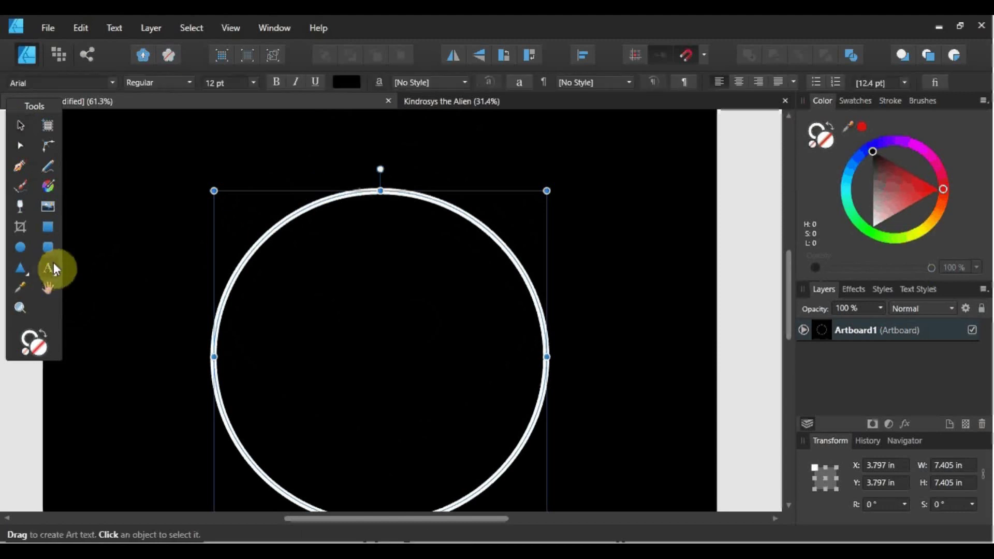
{"action": "left_click", "coordinate": [278, 225]}
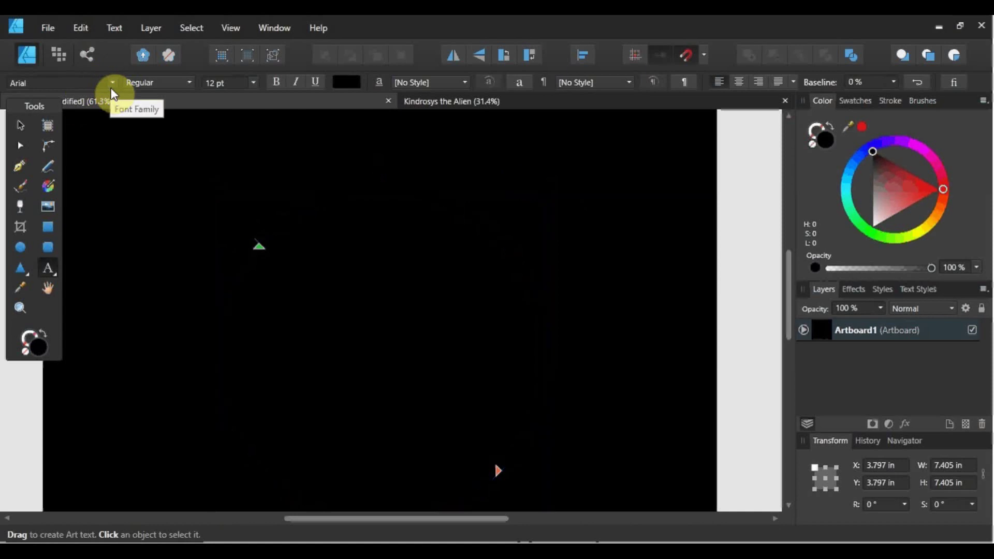
Set the text colour to white and enter "Kindrosys" along the circular path.
{"action": "left_click", "coordinate": [349, 75]}
{"action": "left_click", "coordinate": [350, 79]}
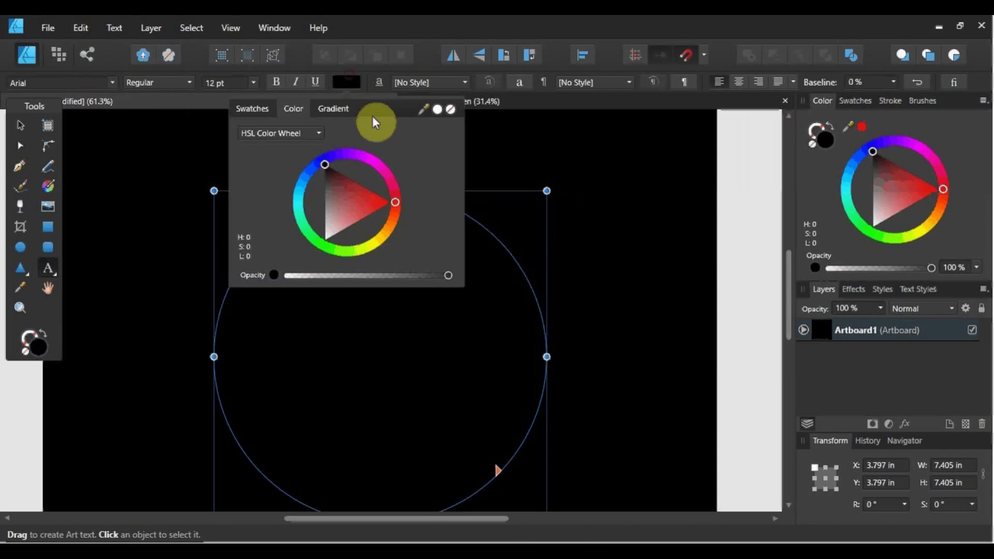
{"action": "left_click", "coordinate": [437, 106]}
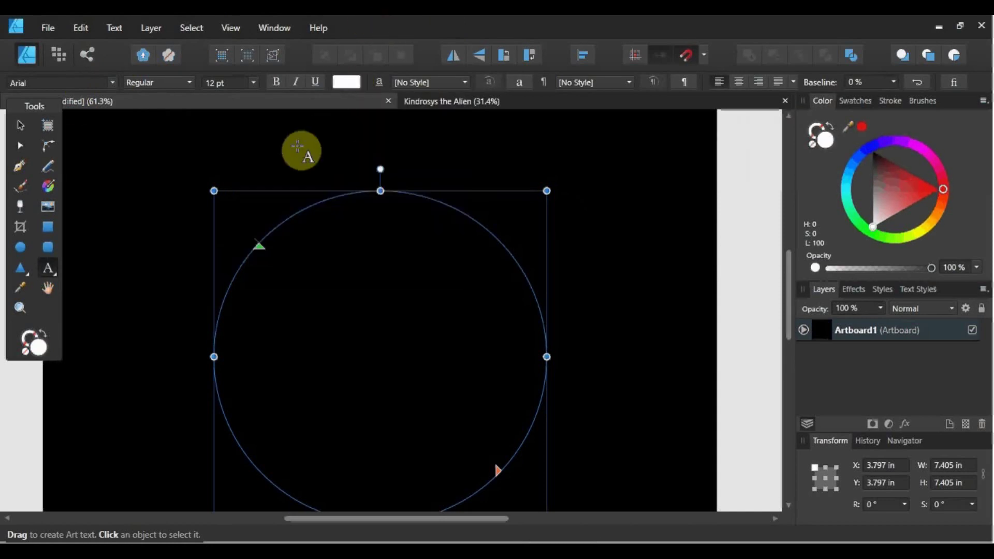
{"action": "type", "text": "Kind"}
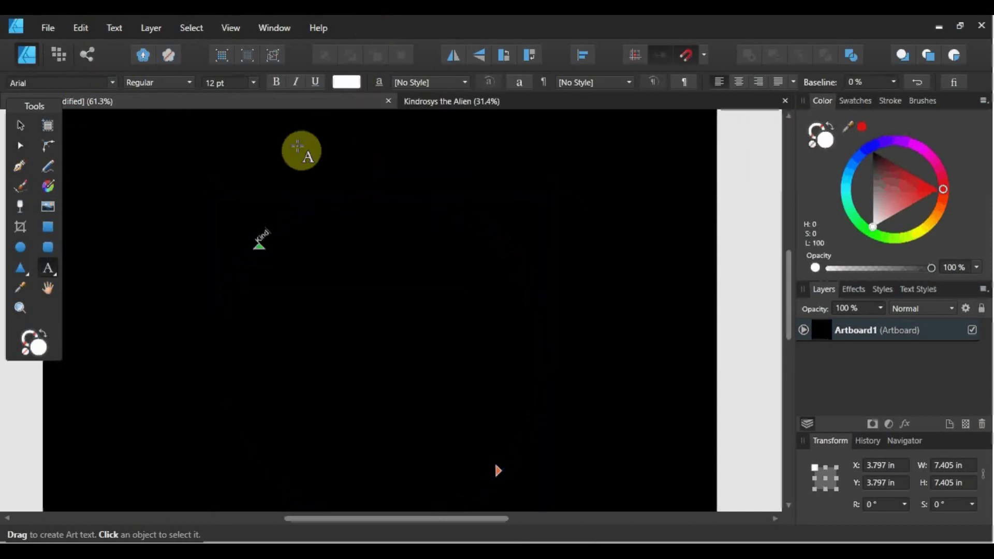
{"action": "type", "text": "rosy"}
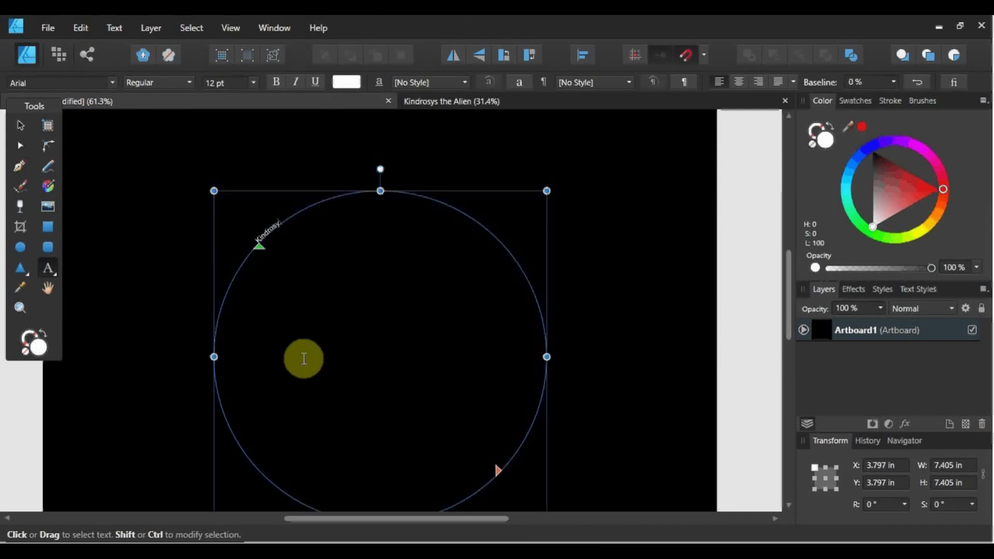
{"action": "type", "text": "s"}
Set the font size of the whole curved word to 102 pt.
{"action": "left_click_drag", "start_coordinate": [288, 218], "coordinate": [237, 281]}
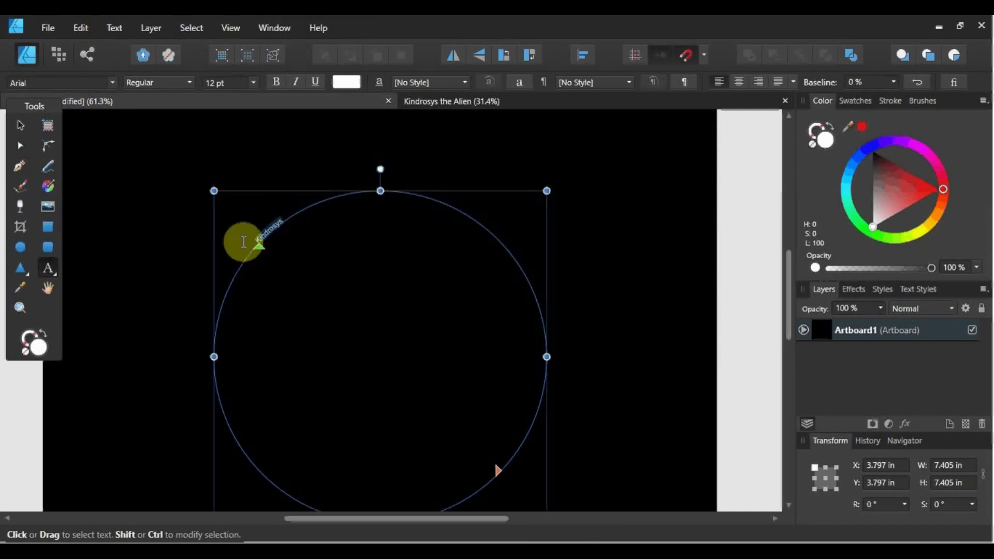
{"action": "left_click", "coordinate": [224, 82]}
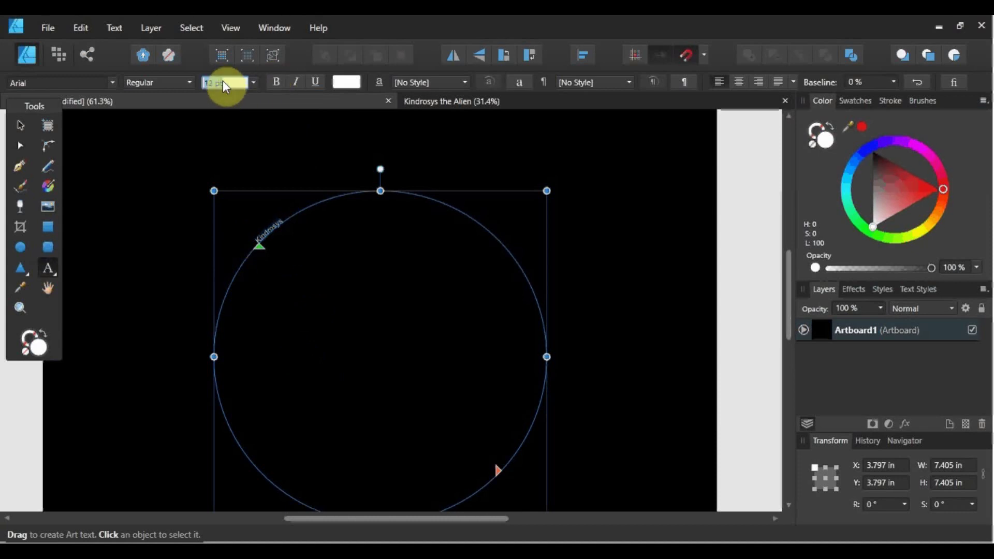
{"action": "type", "text": "102"}
{"action": "key", "text": "Return"}
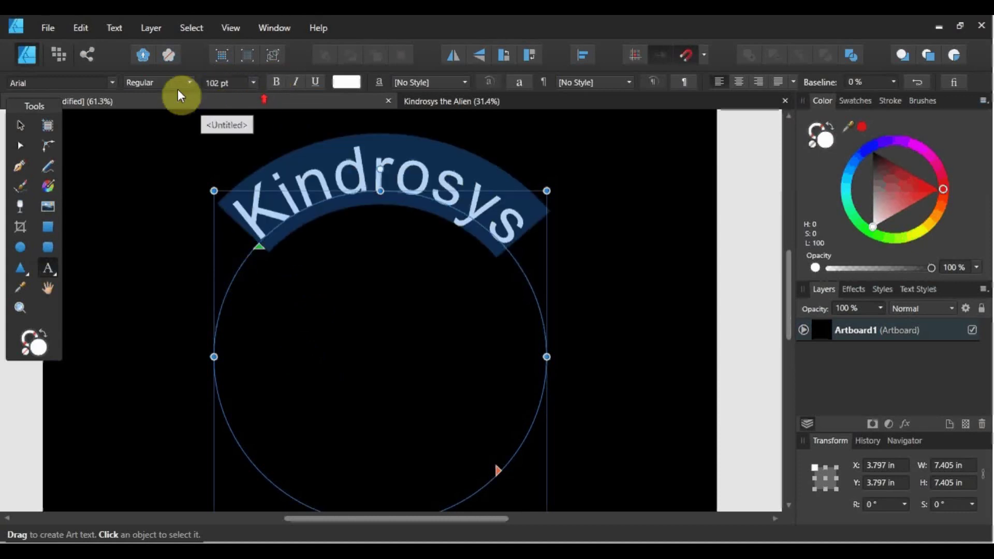
Change the font of the curved word "Kindrosys" to Trender.
{"action": "left_click", "coordinate": [114, 82]}
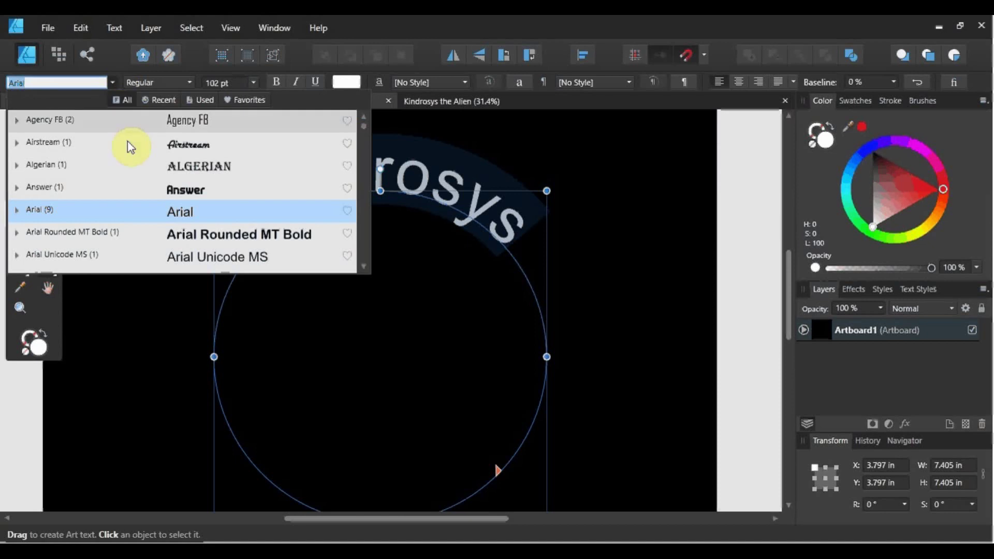
{"action": "left_click_drag", "start_coordinate": [363, 125], "coordinate": [352, 217]}
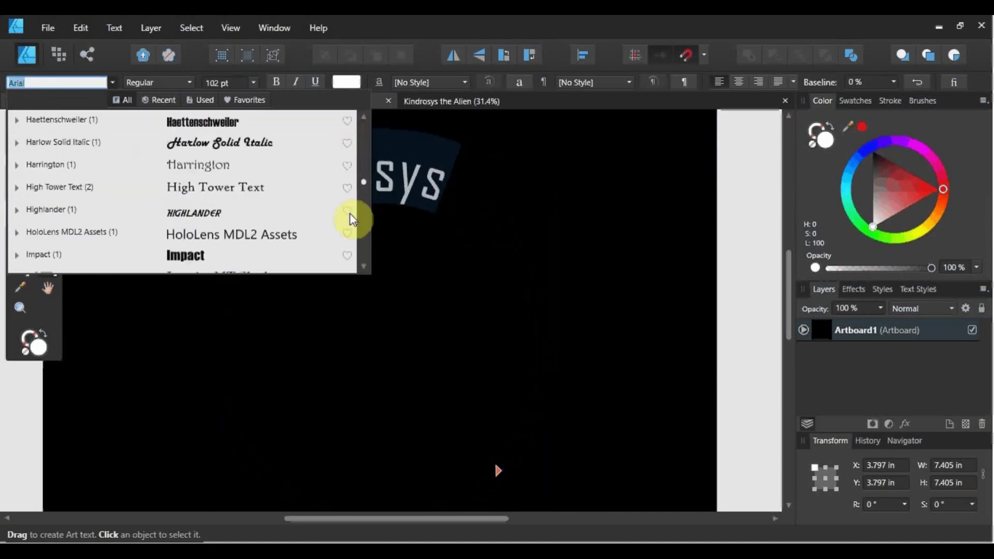
{"action": "scroll", "coordinate": [349, 238], "scroll_direction": "down", "scroll_amount": 15}
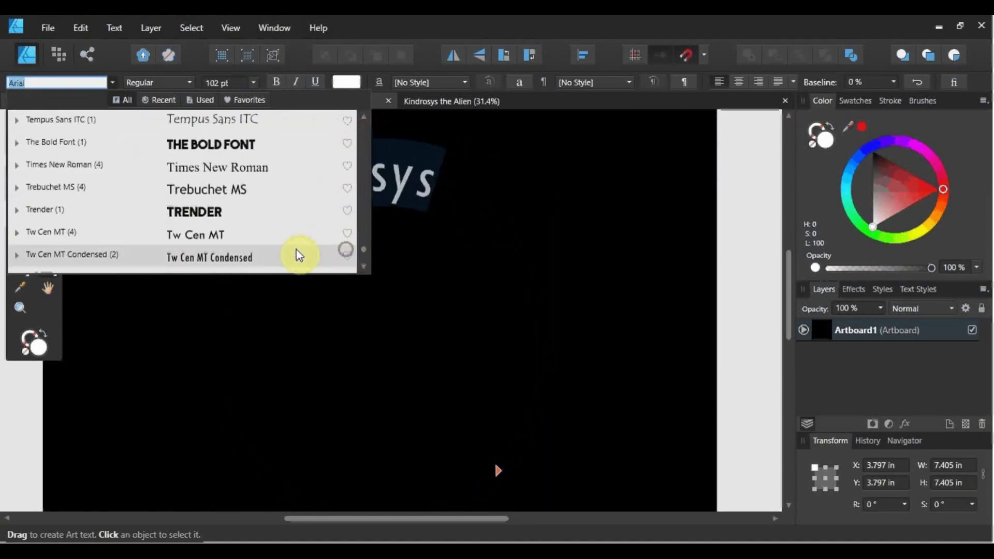
{"action": "left_click", "coordinate": [214, 216]}
Display the grid and slide the curved word's start point back along the circle to centre the word over the top.
{"action": "left_click_drag", "start_coordinate": [259, 244], "coordinate": [246, 272]}
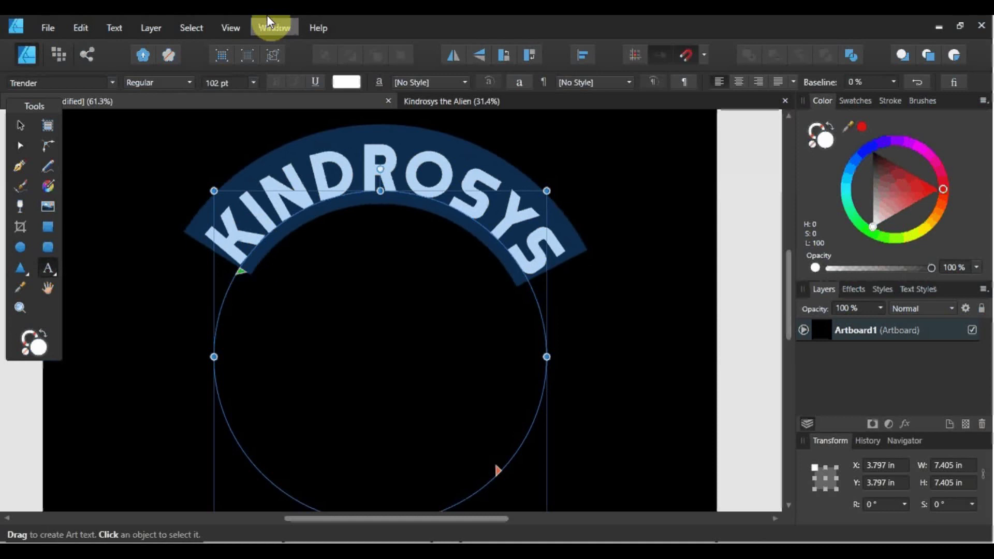
{"action": "left_click", "coordinate": [232, 30]}
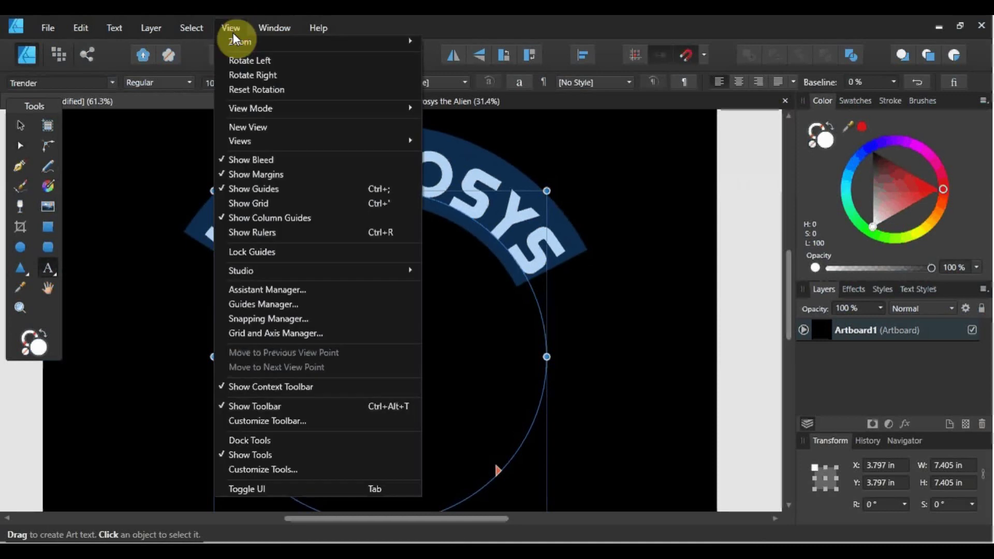
{"action": "left_click", "coordinate": [257, 203]}
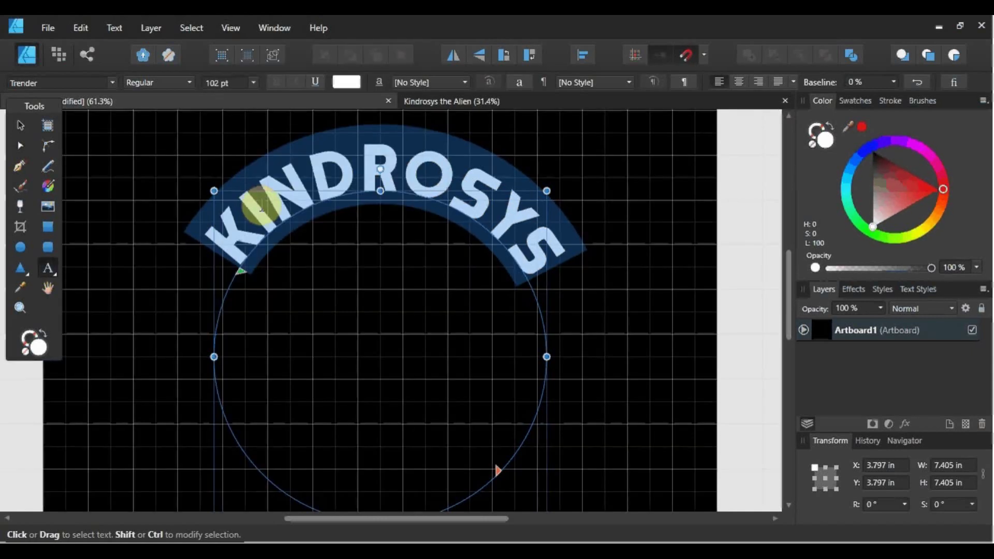
{"action": "mouse_move", "coordinate": [245, 273]}
{"action": "left_mouse_down"}
{"action": "mouse_move", "coordinate": [247, 265]}
{"action": "mouse_move", "coordinate": [240, 275]}
{"action": "left_mouse_up"}
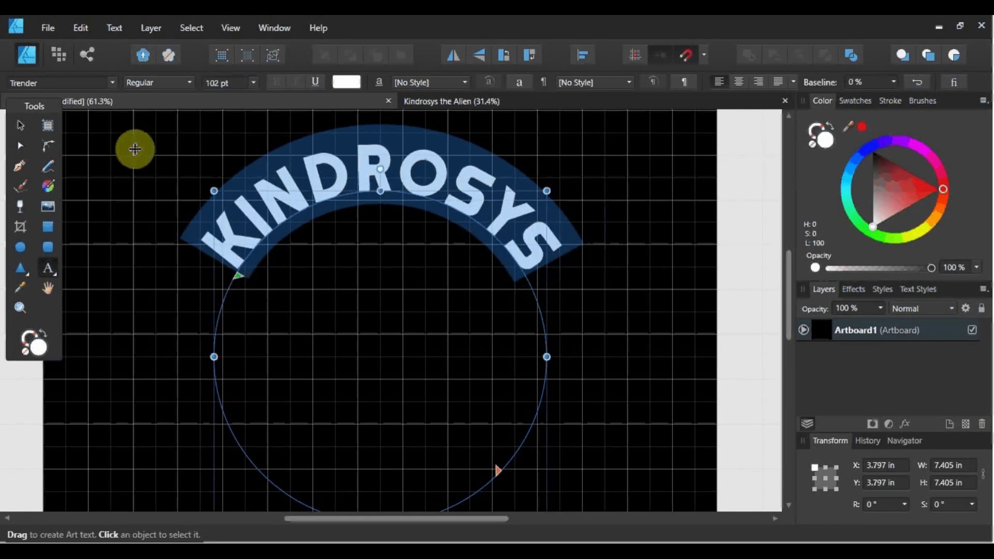
Deselect the curved text and hide the grid.
{"action": "left_click", "coordinate": [23, 124]}
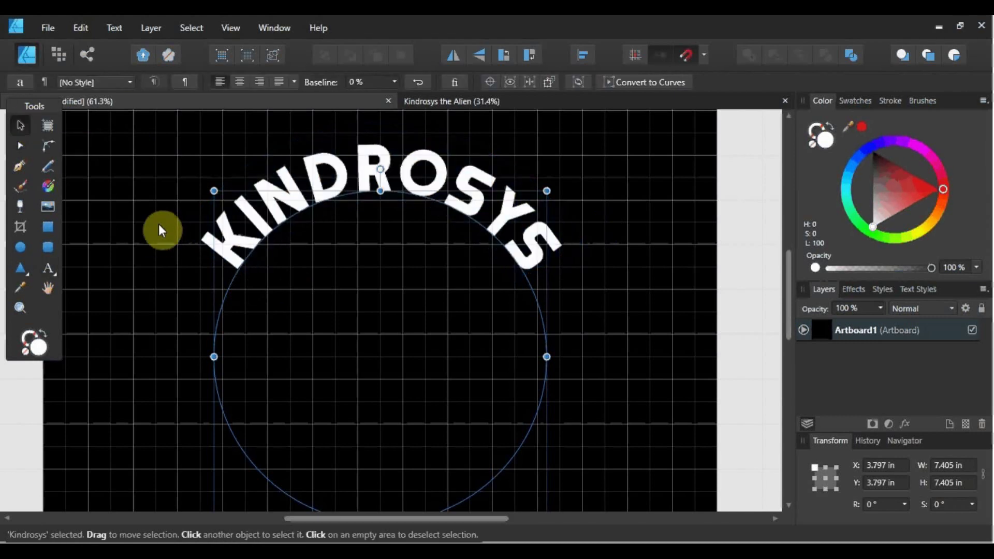
{"action": "scroll", "coordinate": [160, 224], "scroll_direction": "down", "scroll_amount": 3}
{"action": "scroll", "coordinate": [161, 223], "scroll_direction": "up", "scroll_amount": 2}
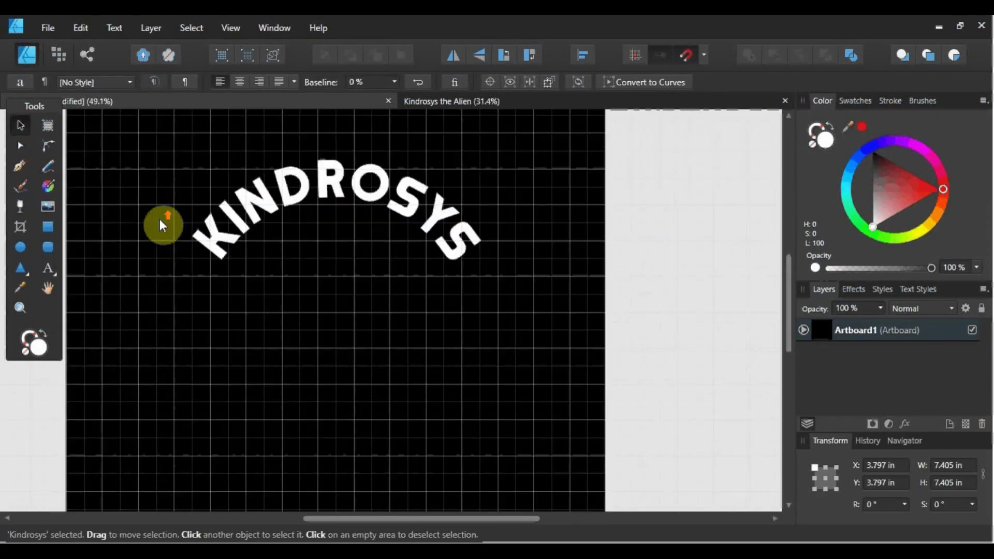
{"action": "left_click_drag", "start_coordinate": [461, 518], "coordinate": [421, 489]}
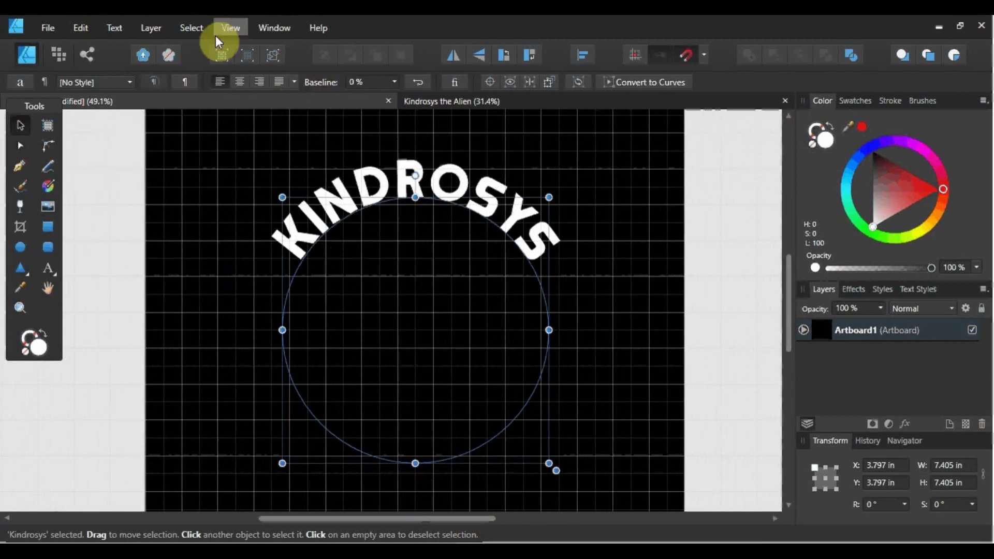
{"action": "left_click", "coordinate": [210, 219]}
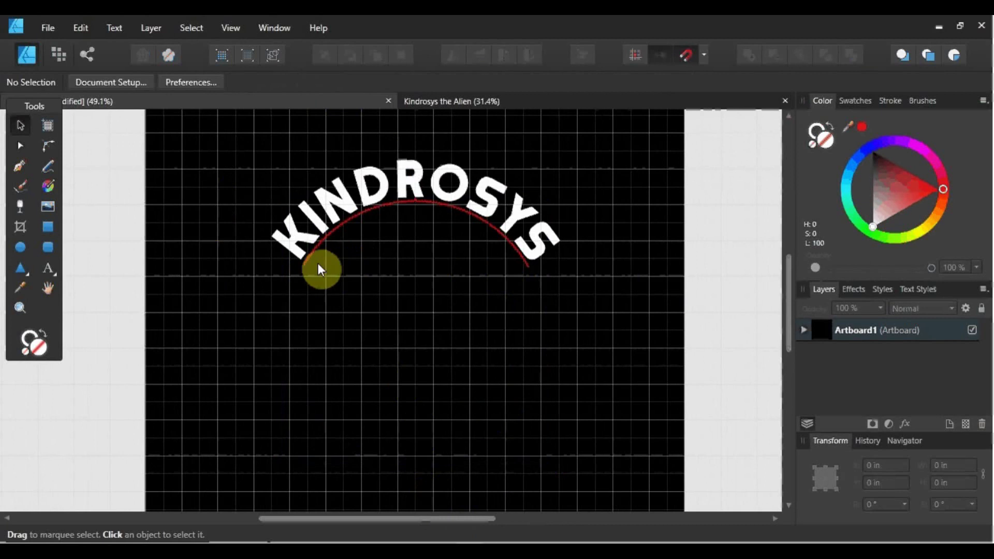
{"action": "left_click", "coordinate": [221, 31]}
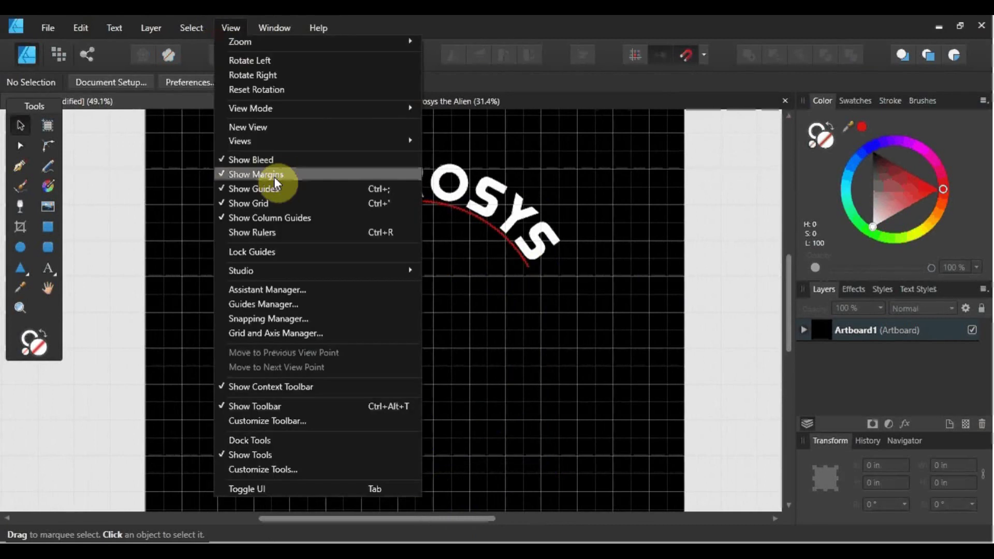
{"action": "left_click", "coordinate": [250, 203]}
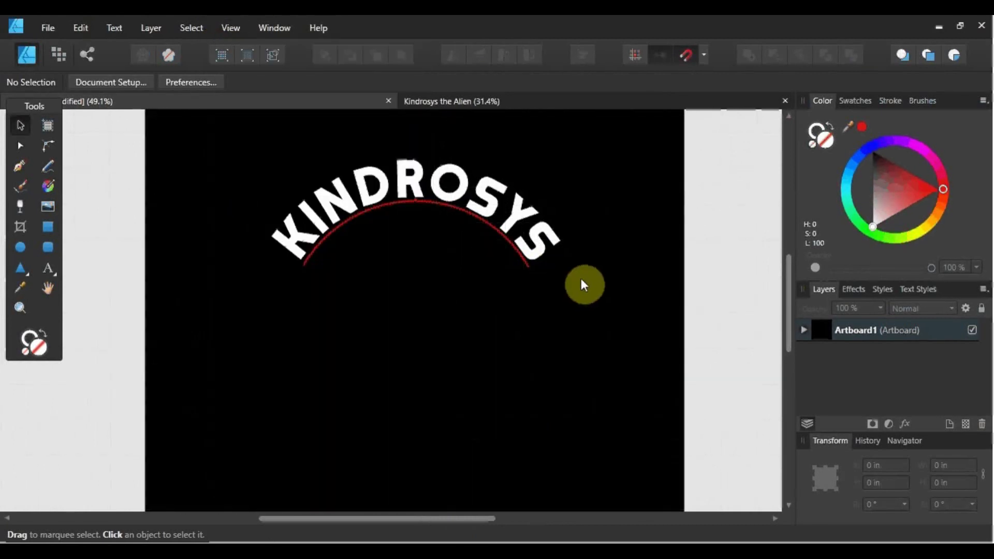
Add a straight line of white artistic text reading "Alien of Toledo" above the curved word.
{"action": "left_click", "coordinate": [531, 244]}
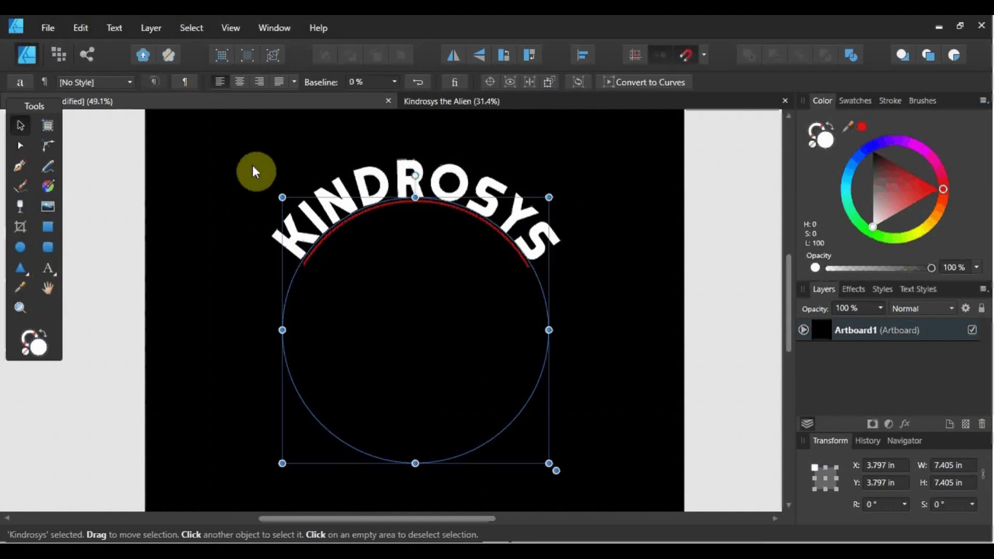
{"action": "left_click", "coordinate": [48, 270]}
{"action": "scroll", "coordinate": [314, 257], "scroll_direction": "up", "scroll_amount": 3}
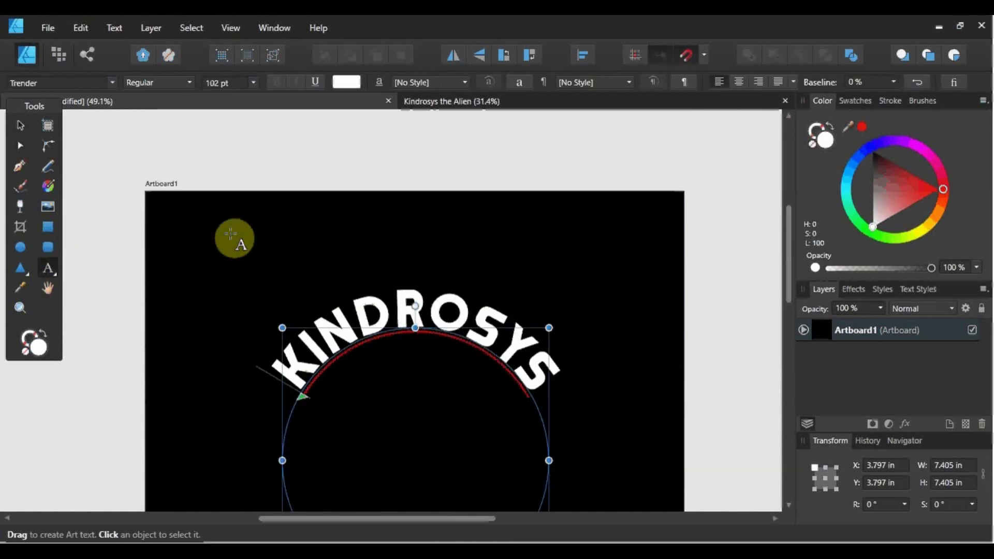
{"action": "left_click_drag", "start_coordinate": [251, 215], "coordinate": [334, 272]}
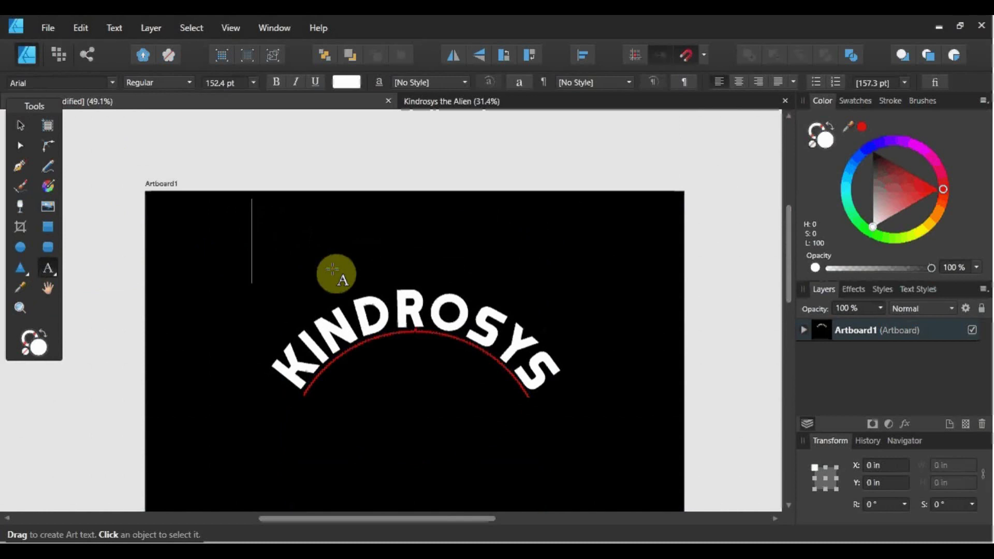
{"action": "type", "text": "Alien"}
{"action": "key", "text": "BackSpace"}
{"action": "key", "text": "BackSpace"}
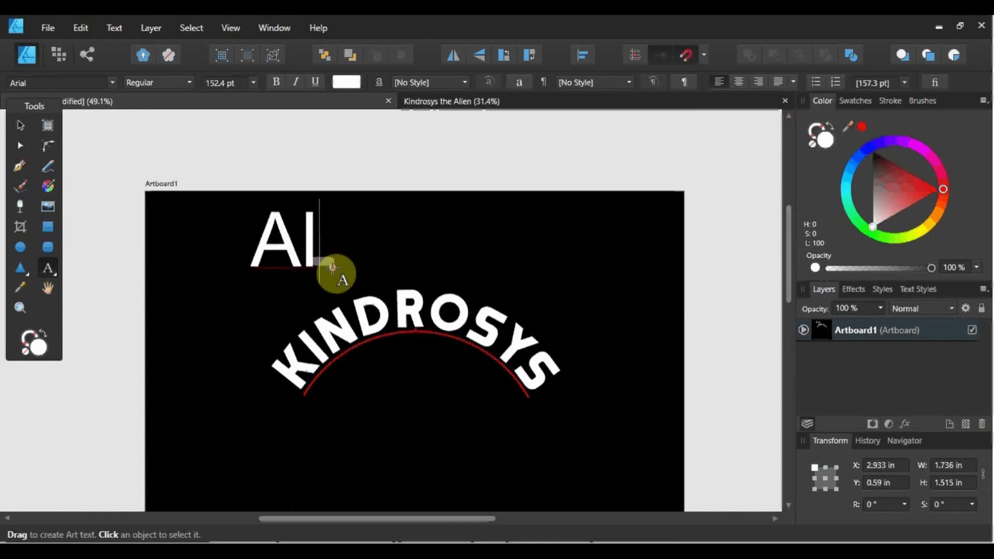
{"action": "type", "text": "ien of"}
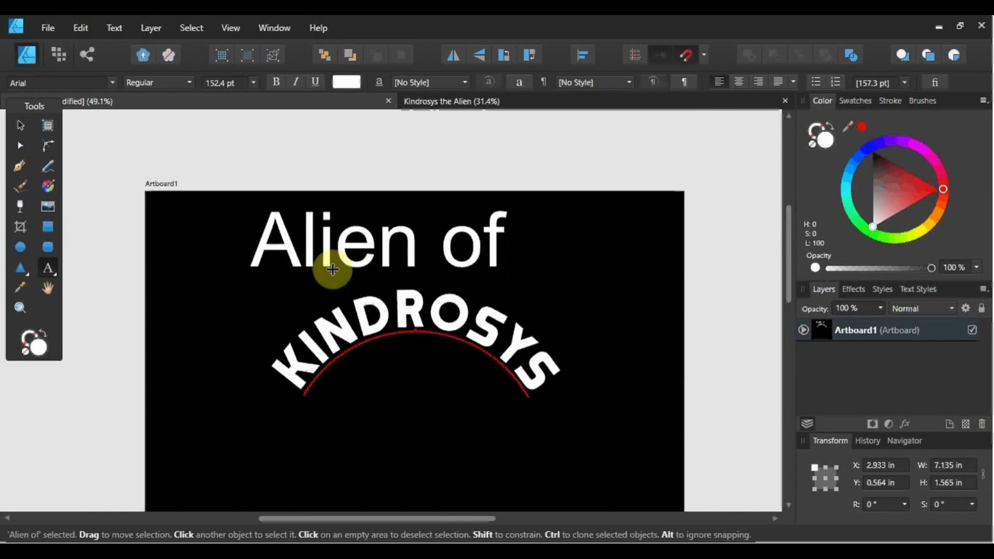
{"action": "key", "text": "BackSpace"}
{"action": "key", "text": "BackSpace"}
{"action": "type", "text": "of To"}
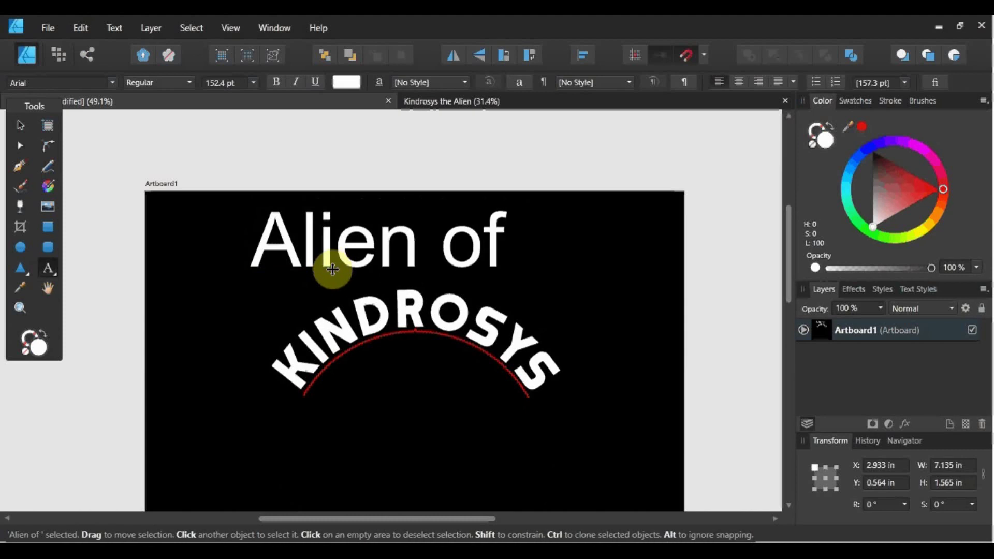
{"action": "type", "text": "edo"}
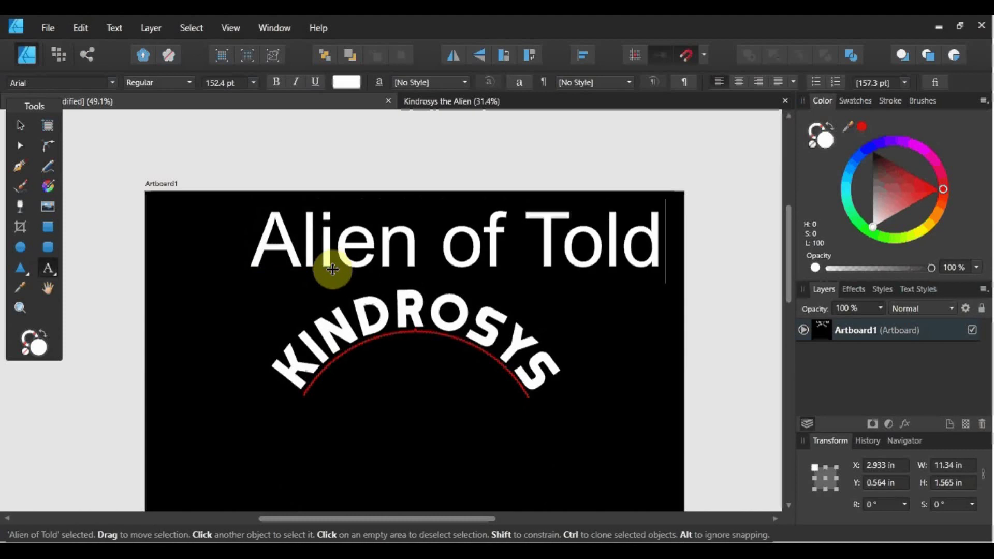
{"action": "key", "text": "Escape"}
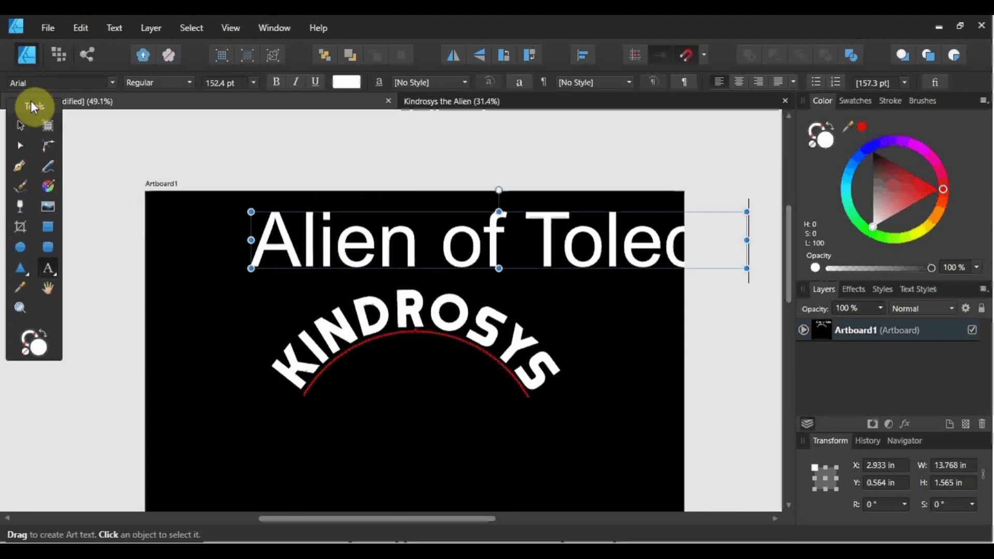
Centre the "Alien of Toledo" text horizontally on the artboard and change its font to Great Fighter.
{"action": "left_click", "coordinate": [21, 125]}
{"action": "left_click_drag", "start_coordinate": [468, 256], "coordinate": [379, 256]}
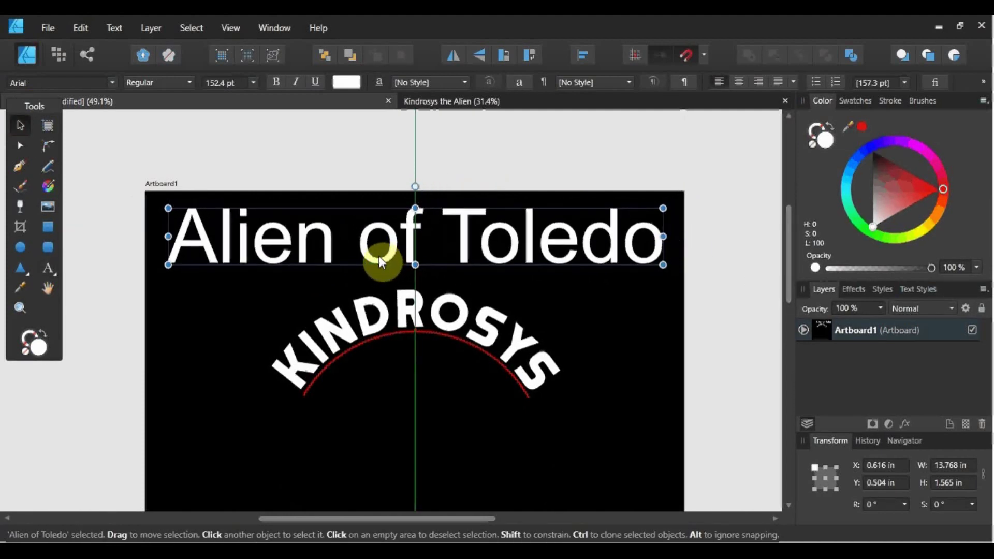
{"action": "double_click", "coordinate": [661, 259]}
{"action": "double_click", "coordinate": [661, 259]}
{"action": "key", "text": "ctrl+a"}
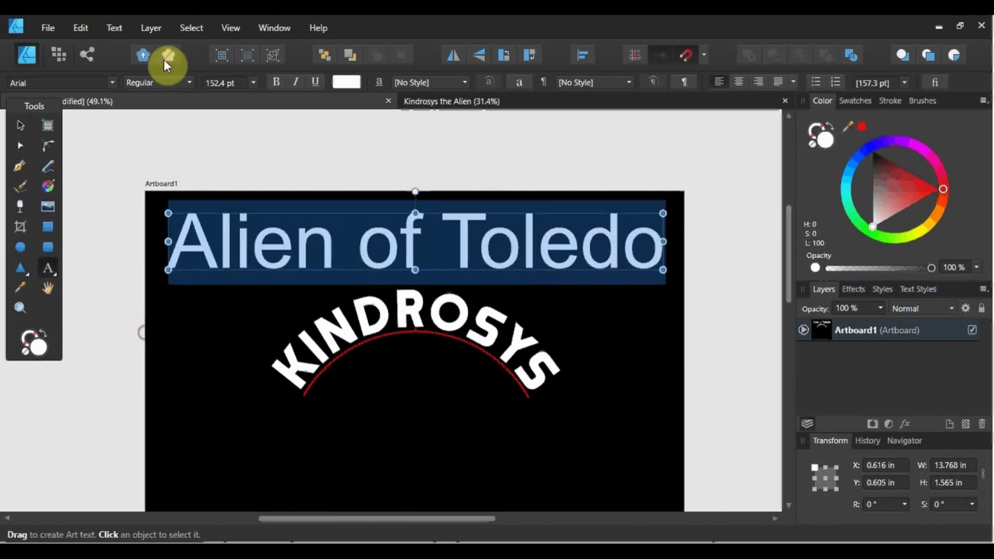
{"action": "left_click", "coordinate": [113, 80]}
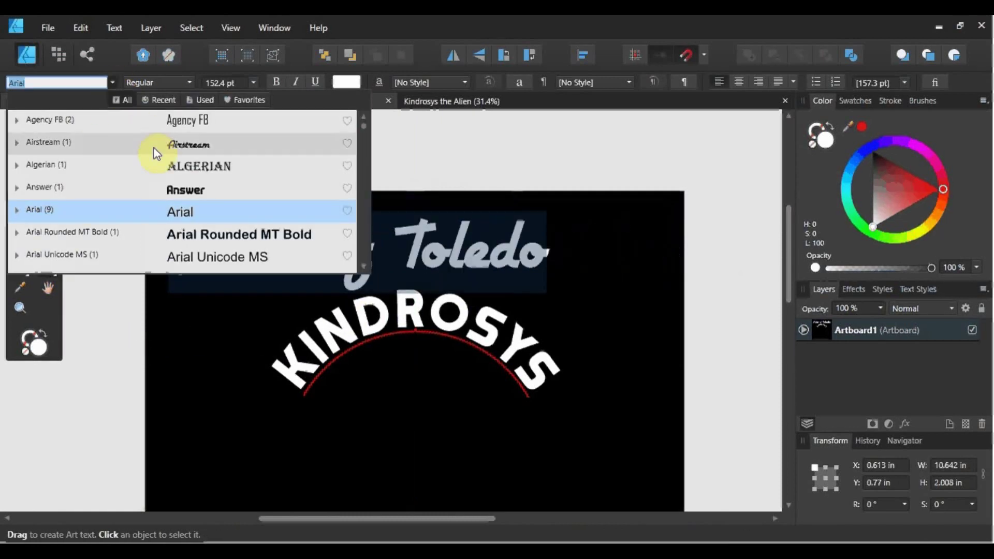
{"action": "scroll", "coordinate": [162, 160], "scroll_direction": "down", "scroll_amount": 6}
{"action": "scroll", "coordinate": [166, 171], "scroll_direction": "down", "scroll_amount": 15}
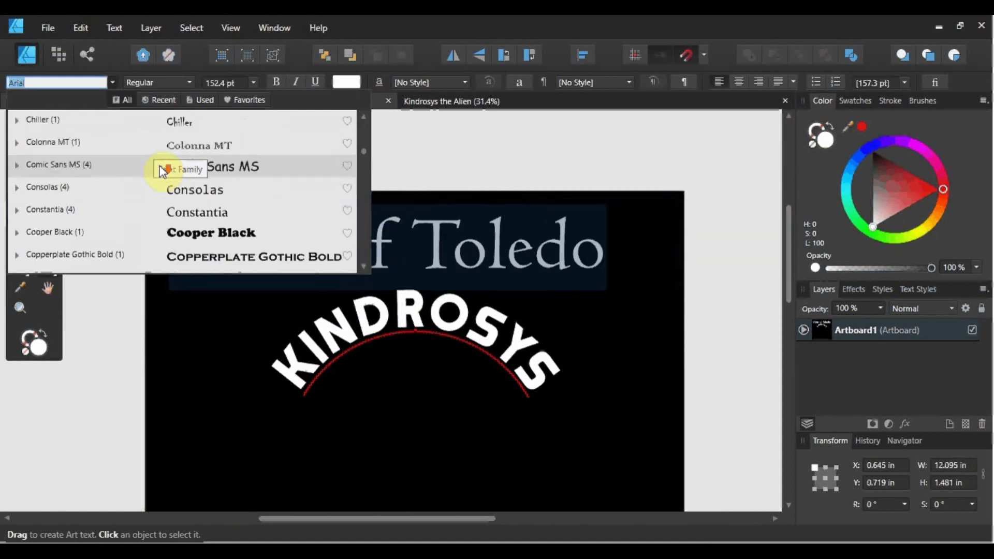
{"action": "scroll", "coordinate": [164, 177], "scroll_direction": "down", "scroll_amount": 8}
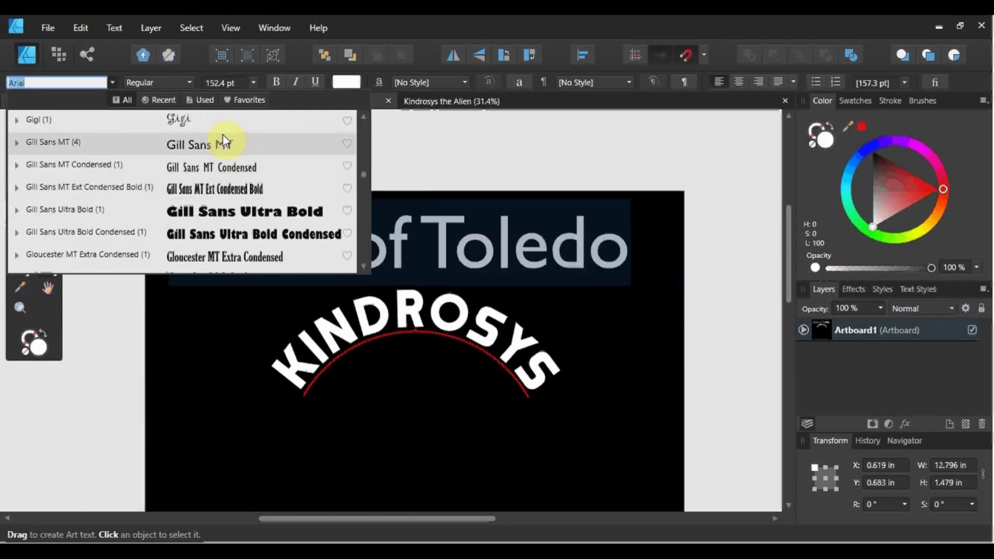
{"action": "scroll", "coordinate": [218, 137], "scroll_direction": "down", "scroll_amount": 2}
{"action": "left_click", "coordinate": [204, 189]}
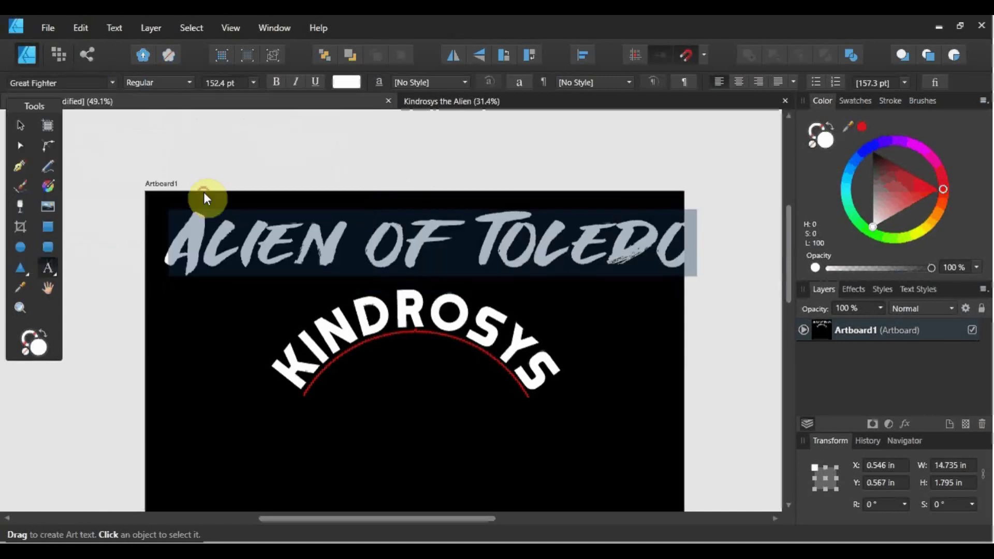
Scale "Alien of Toledo" down to about 5.4 in wide and place it centred beneath the curved word.
{"action": "left_click", "coordinate": [21, 120]}
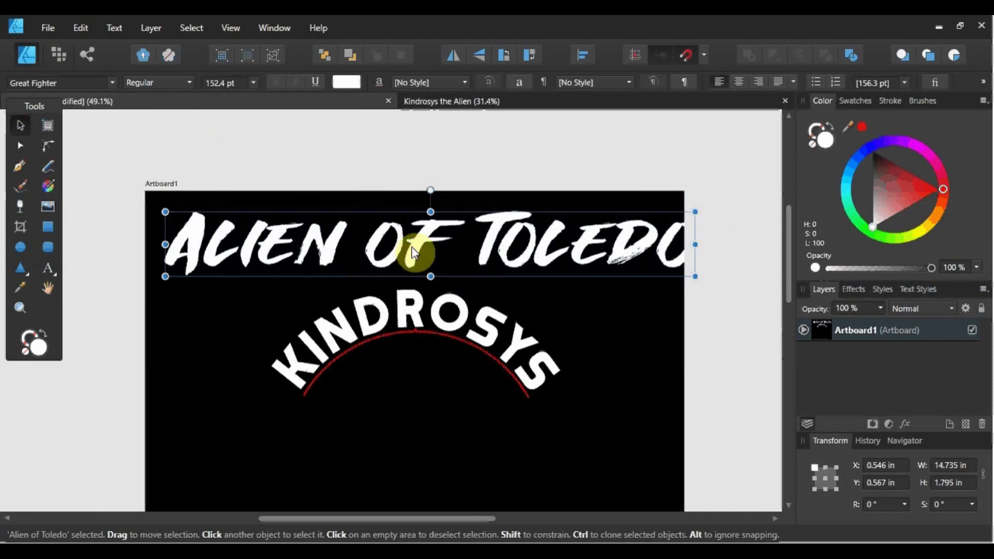
{"action": "left_click_drag", "start_coordinate": [412, 246], "coordinate": [394, 444]}
{"action": "scroll", "coordinate": [601, 231], "scroll_direction": "down", "scroll_amount": 4}
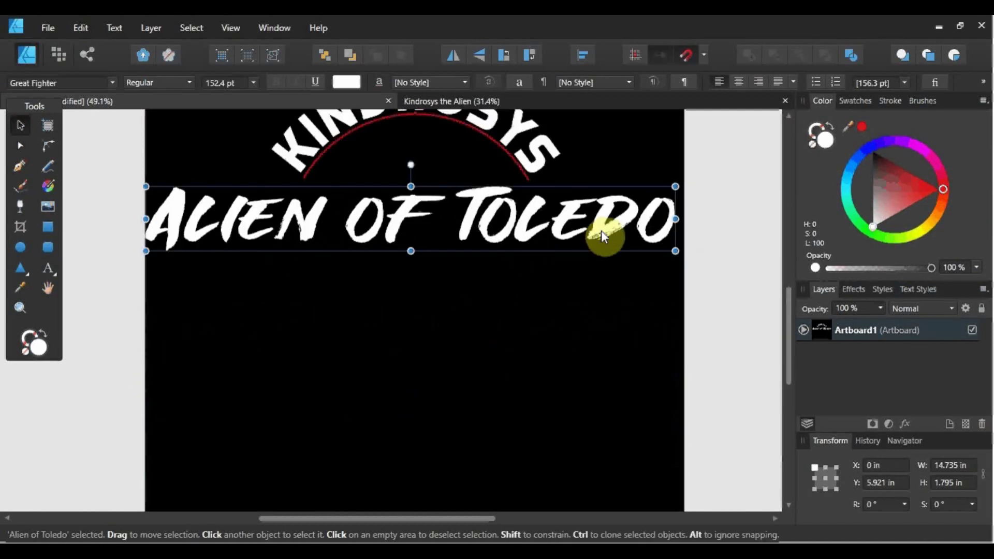
{"action": "left_click_drag", "start_coordinate": [533, 228], "coordinate": [542, 237]}
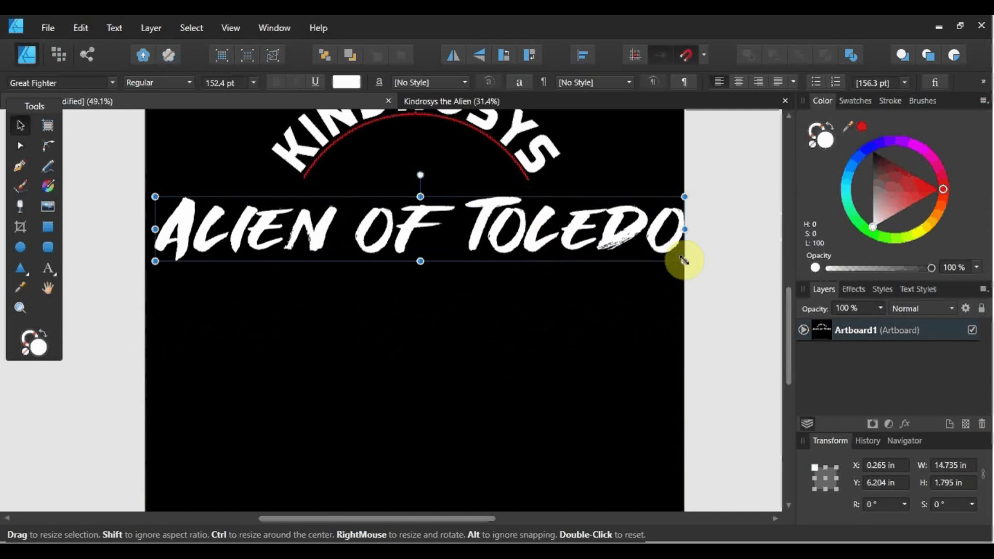
{"action": "left_click_drag", "start_coordinate": [684, 259], "coordinate": [515, 260]}
{"action": "key", "text": "ctrl+z"}
{"action": "scroll", "coordinate": [440, 265], "scroll_direction": "up", "scroll_amount": 5}
{"action": "left_click_drag", "start_coordinate": [407, 383], "coordinate": [402, 363]}
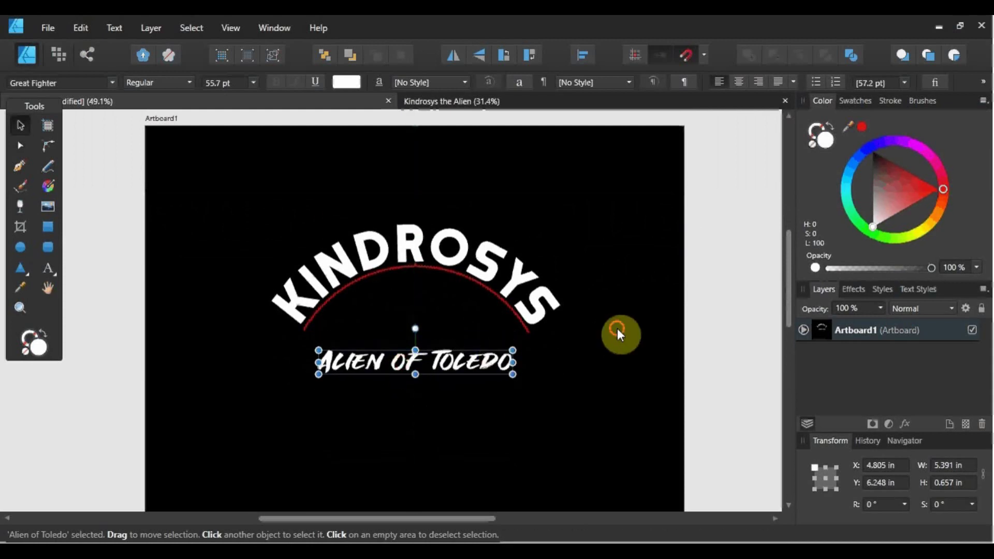
{"action": "left_click", "coordinate": [619, 332]}
Ignore the spelling of the whole curved word "Kindrosys" to remove its red underline, and deselect the text.
{"action": "double_click", "coordinate": [481, 286]}
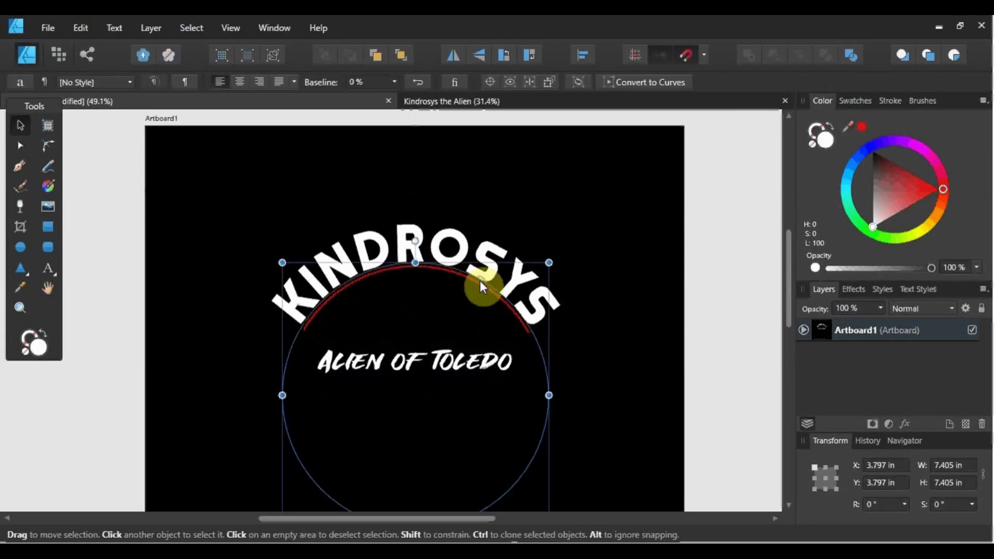
{"action": "left_click_drag", "start_coordinate": [533, 317], "coordinate": [269, 373]}
{"action": "right_click", "coordinate": [447, 232]}
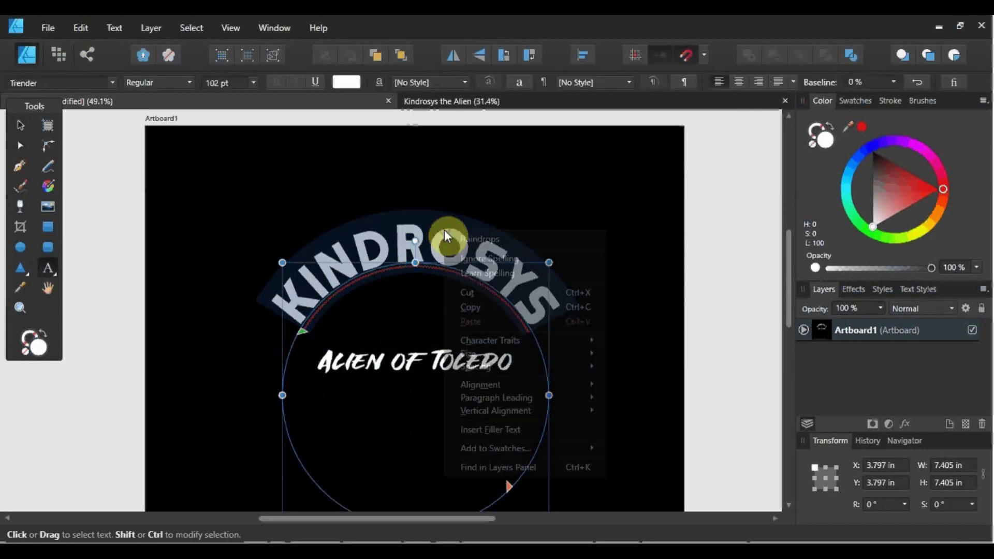
{"action": "left_click", "coordinate": [483, 264]}
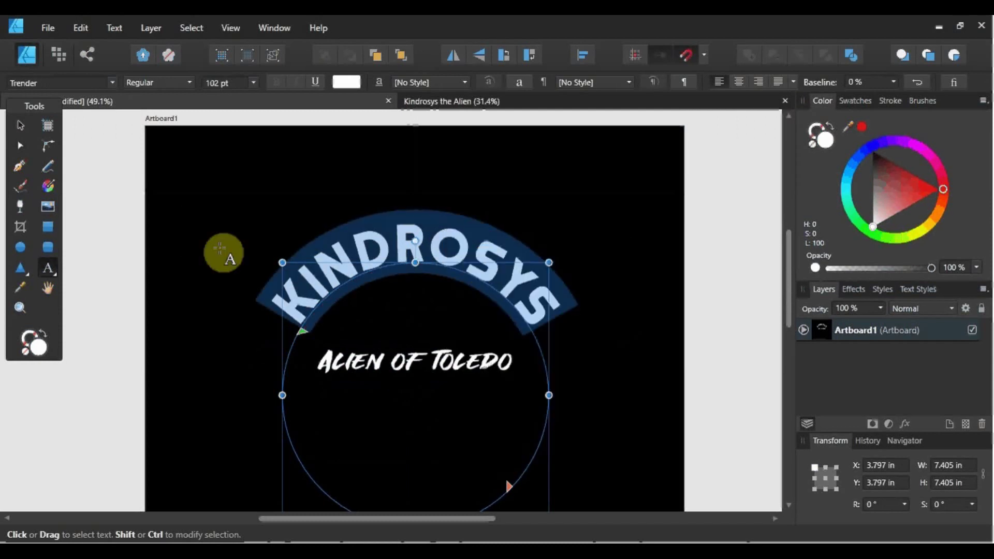
{"action": "left_click", "coordinate": [20, 126]}
{"action": "left_click", "coordinate": [221, 263]}
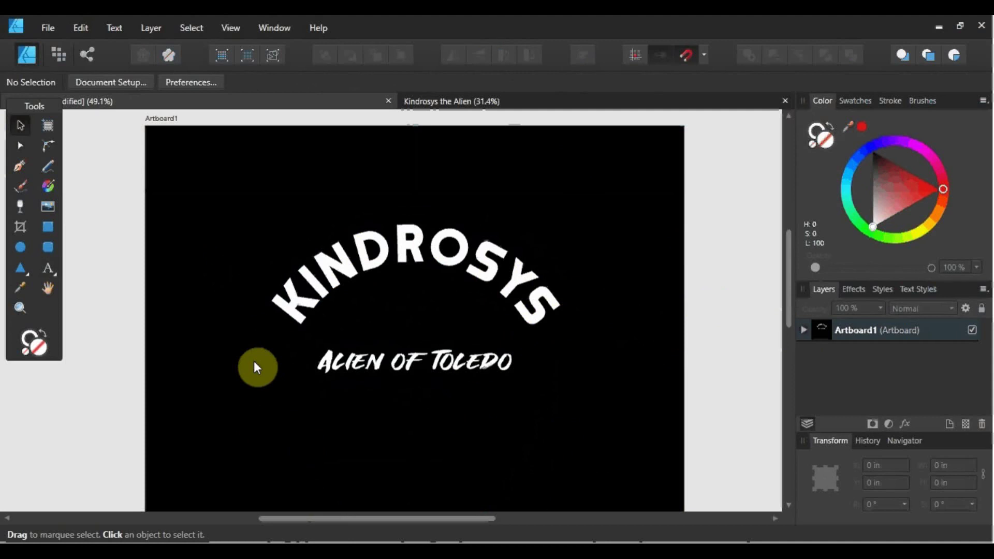
Copy the purple alien head from the "Kindrosys the Alien" document.
{"action": "double_click", "coordinate": [467, 249]}
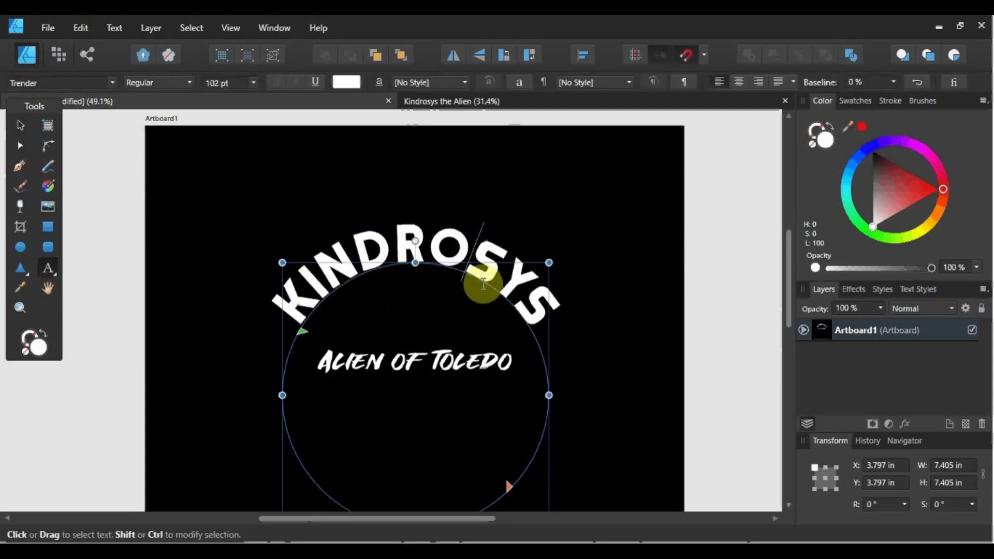
{"action": "left_click", "coordinate": [115, 163]}
{"action": "left_click", "coordinate": [482, 103]}
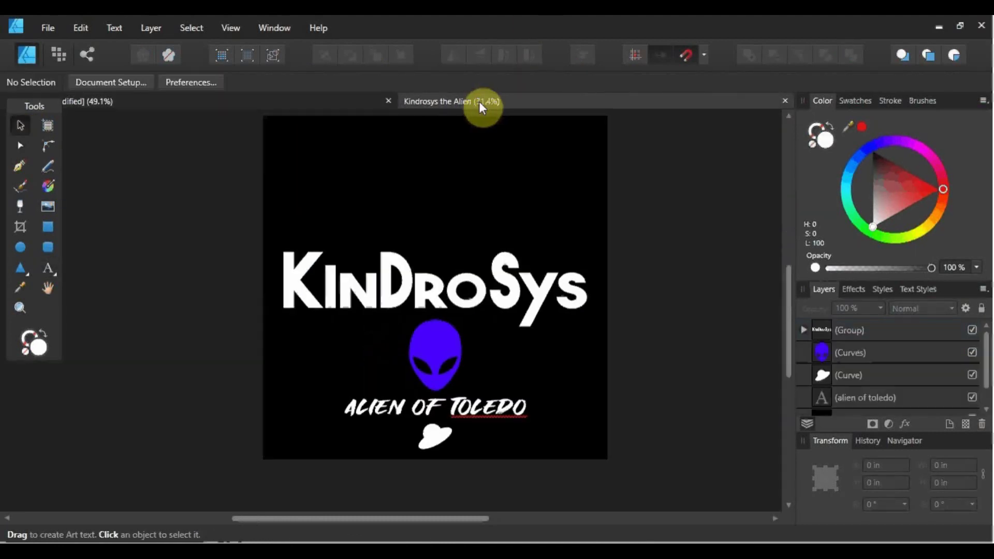
{"action": "left_click", "coordinate": [425, 347]}
{"action": "right_click", "coordinate": [427, 346]}
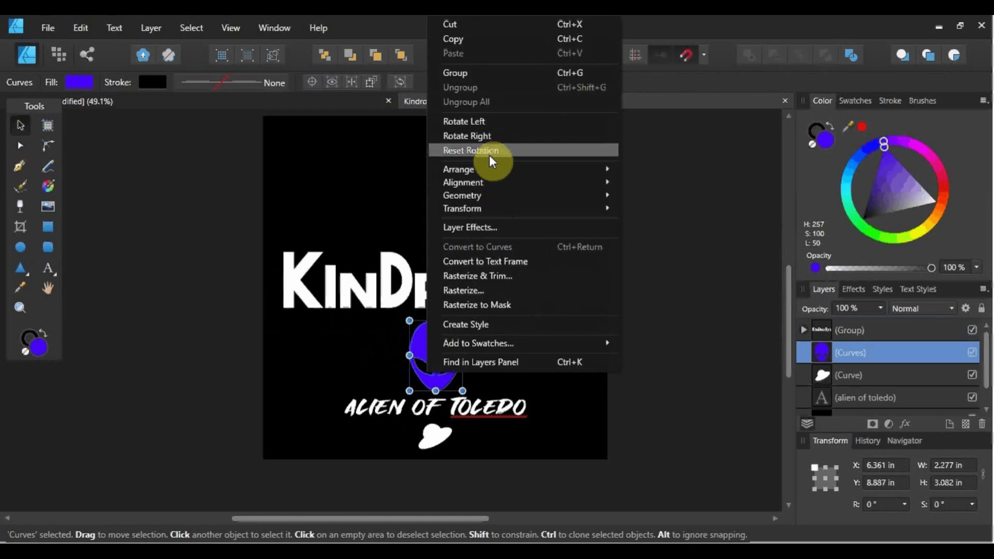
{"action": "mouse_move", "coordinate": [523, 172]}
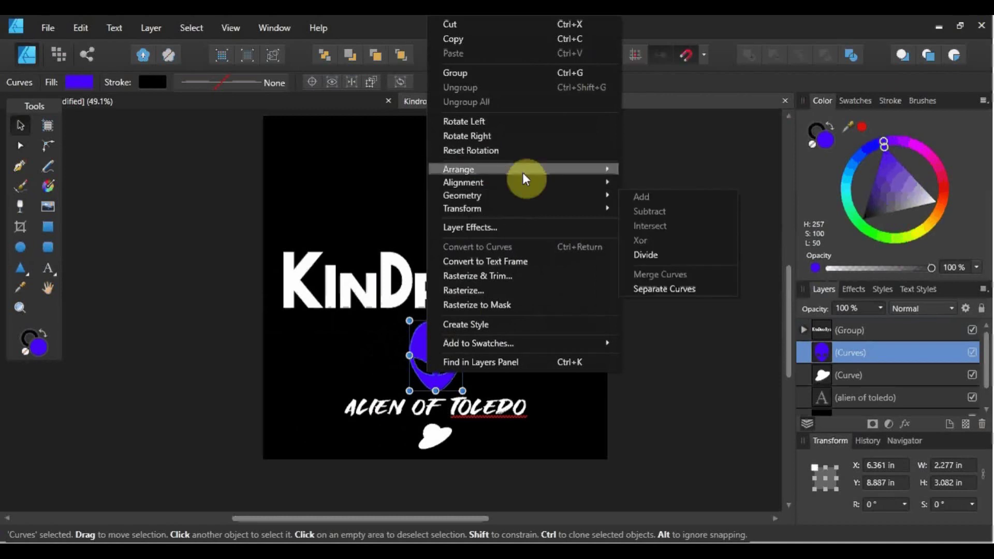
{"action": "left_click", "coordinate": [480, 41]}
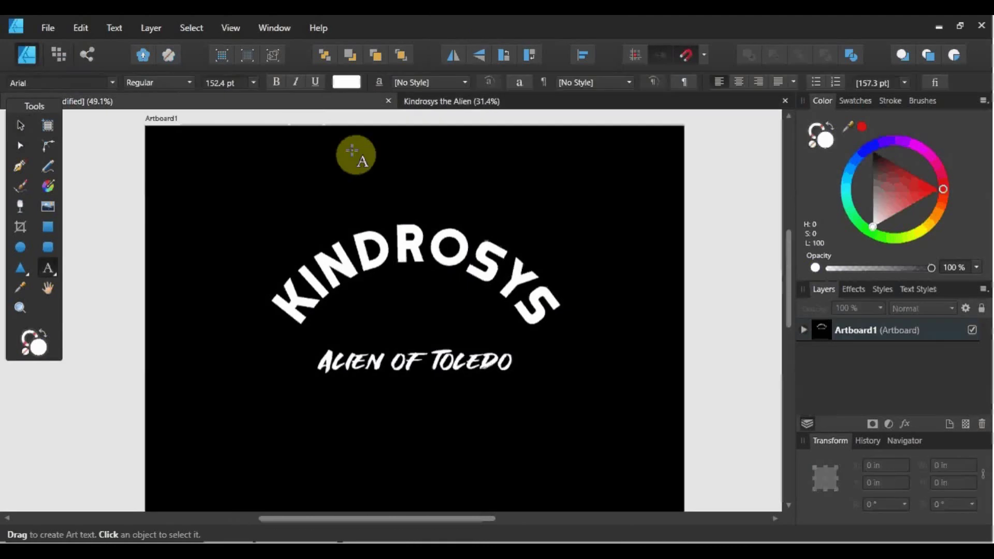
Paste the purple alien head into the curved-name logo document and move it up between the curved word and the tagline.
{"action": "left_click", "coordinate": [20, 125]}
{"action": "right_click", "coordinate": [411, 279]}
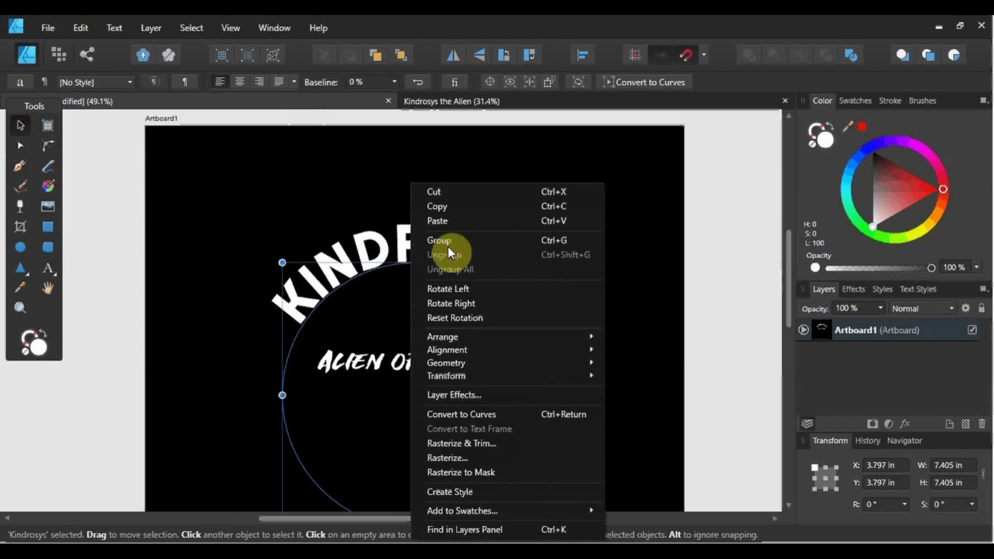
{"action": "left_click", "coordinate": [449, 222]}
{"action": "left_click_drag", "start_coordinate": [403, 494], "coordinate": [397, 297]}
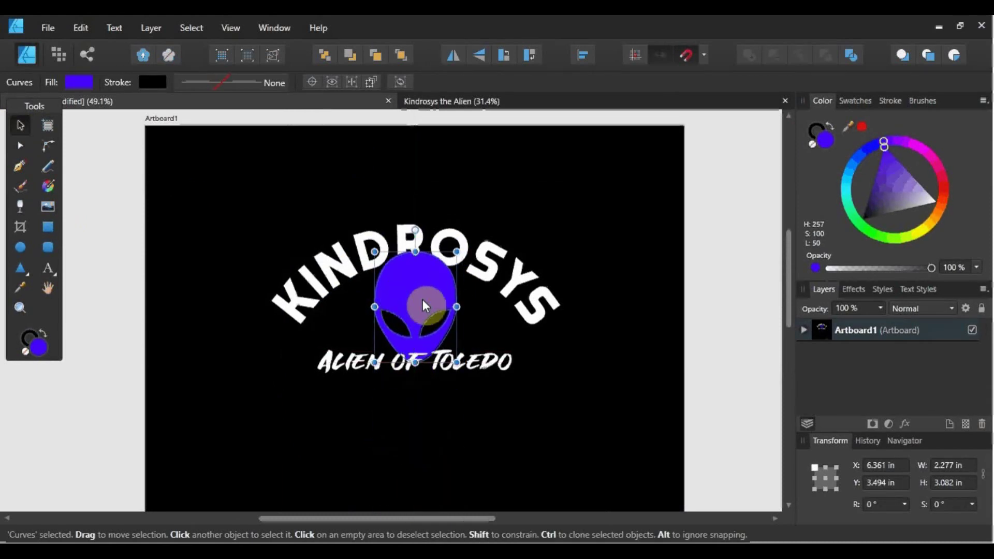
Scale the alien head proportionally to about 1.23 in wide and centre it between the curved "Kindrosys" and "Alien of Toledo".
{"action": "scroll", "coordinate": [423, 299], "scroll_direction": "up", "scroll_amount": 2}
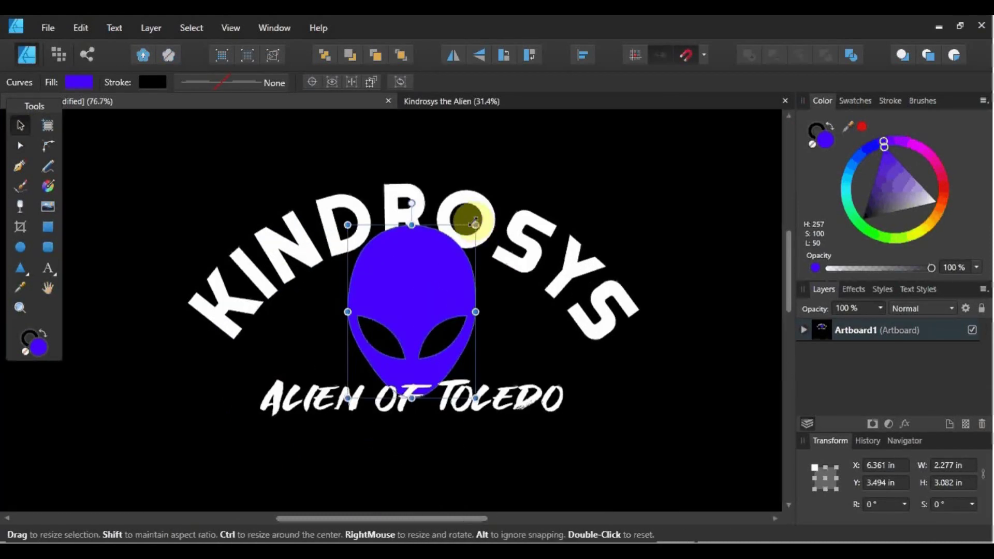
{"action": "left_click_drag", "start_coordinate": [475, 224], "coordinate": [416, 303]}
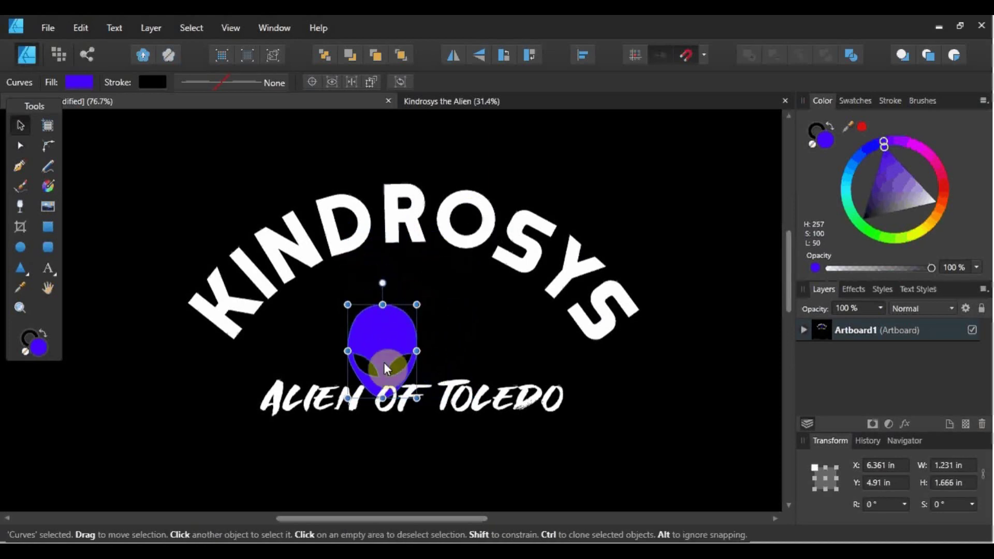
{"action": "left_click_drag", "start_coordinate": [385, 369], "coordinate": [413, 309]}
{"action": "left_click", "coordinate": [563, 213]}
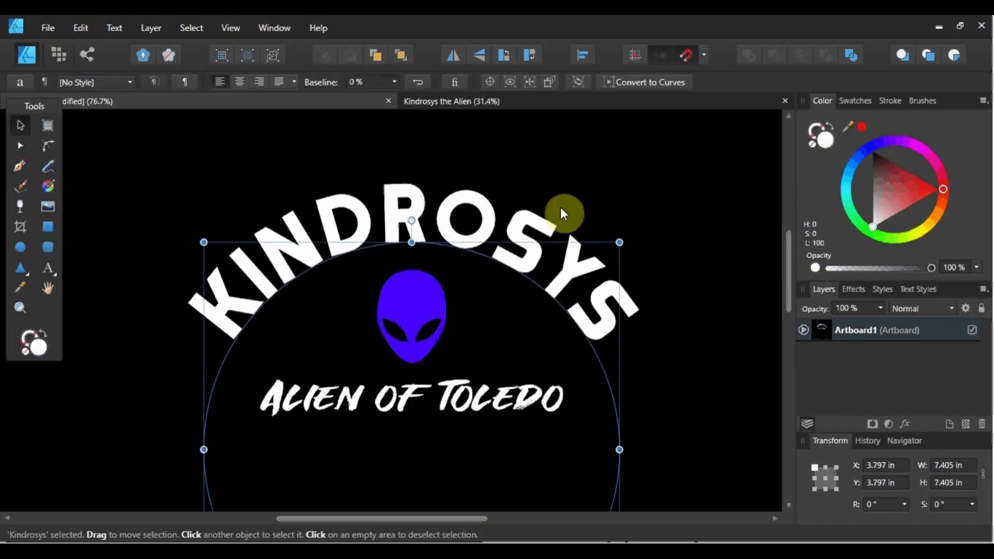
{"action": "left_click", "coordinate": [705, 222]}
{"action": "scroll", "coordinate": [706, 222], "scroll_direction": "down", "scroll_amount": 4}
{"action": "scroll", "coordinate": [706, 222], "scroll_direction": "up", "scroll_amount": 2}
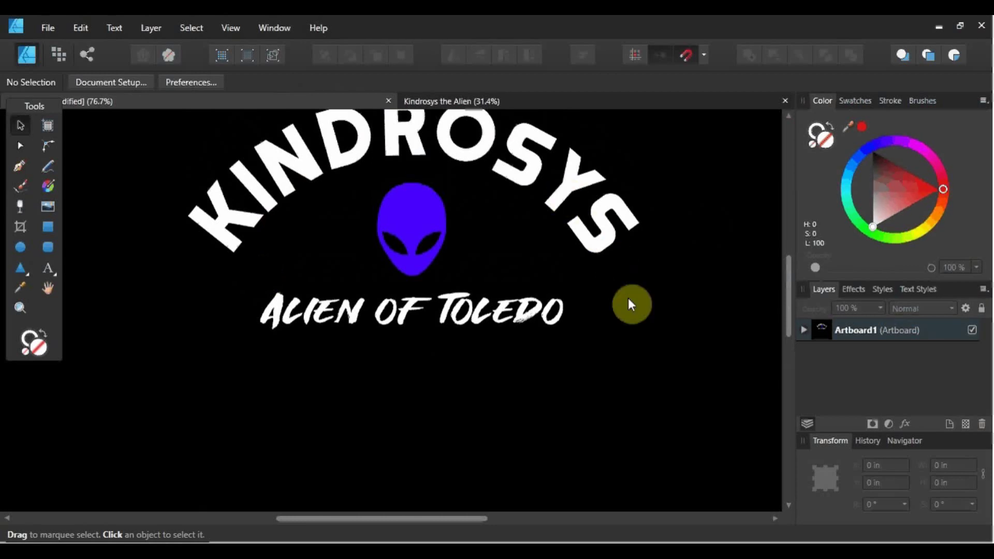
{"action": "scroll", "coordinate": [470, 331], "scroll_direction": "down", "scroll_amount": 1}
{"action": "scroll", "coordinate": [467, 325], "scroll_direction": "down", "scroll_amount": 1}
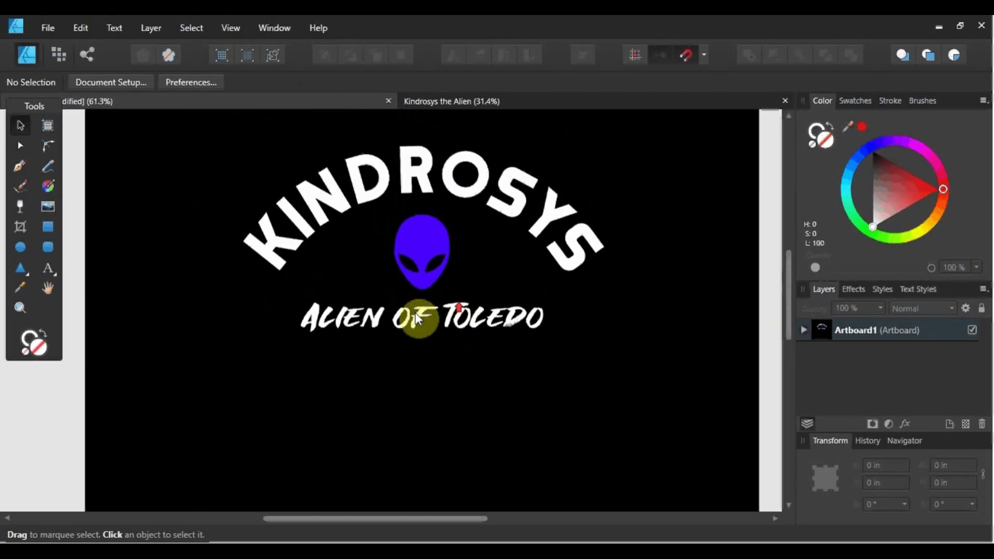
Copy the white flying saucer from beneath the tagline in the "Kindrosys the Alien" document.
{"action": "left_click", "coordinate": [471, 103]}
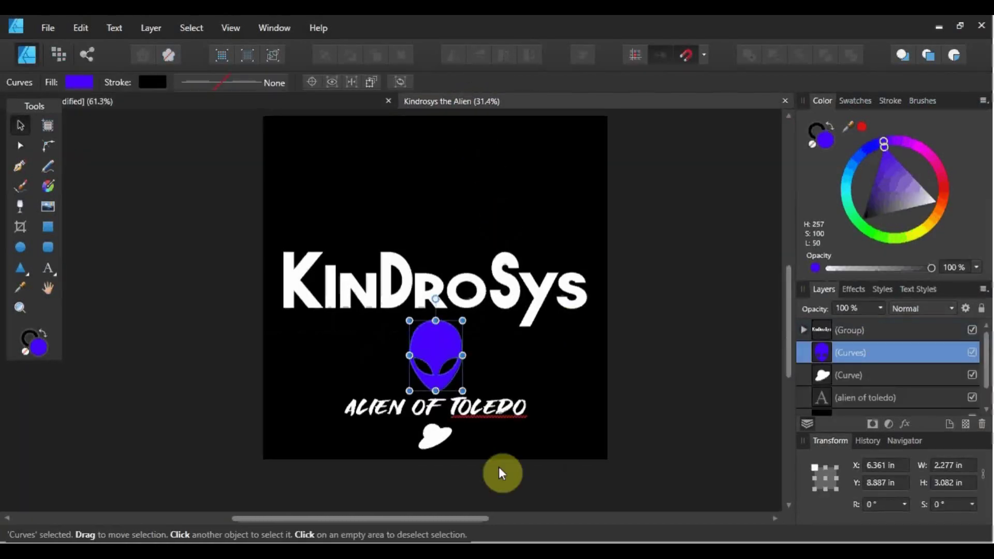
{"action": "left_click", "coordinate": [446, 438]}
{"action": "right_click", "coordinate": [440, 436]}
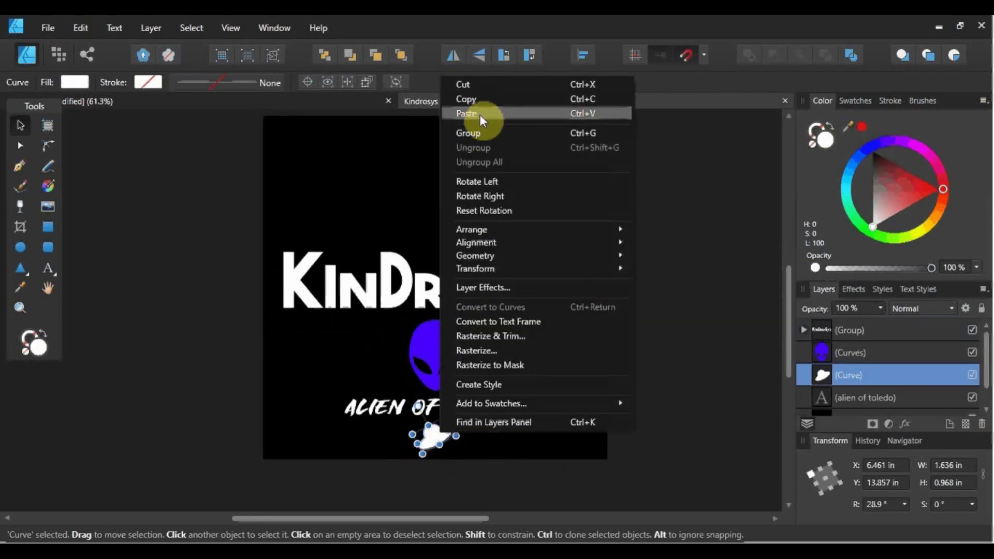
{"action": "left_click", "coordinate": [481, 101]}
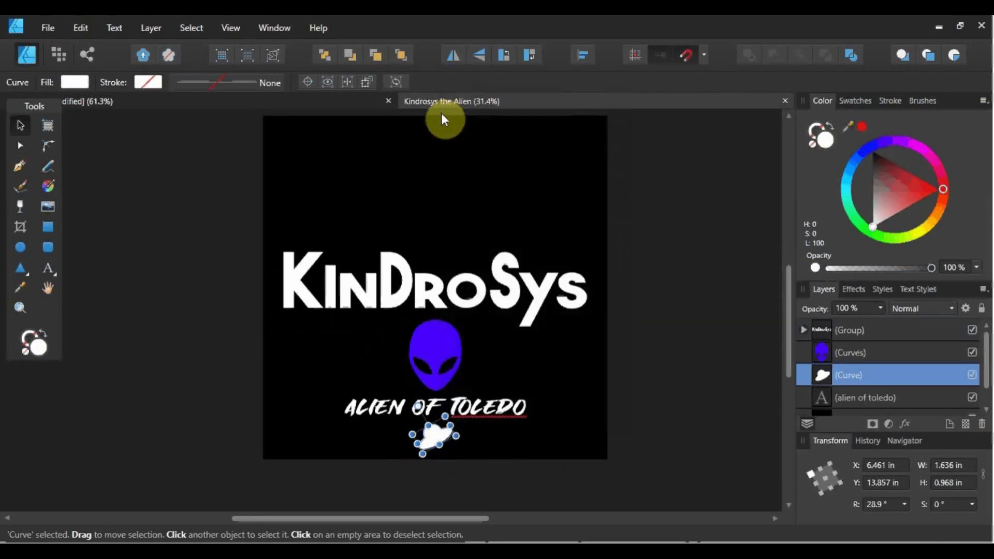
Paste the white saucer into the curved-name logo document and place it centred just beneath "Alien of Toledo".
{"action": "left_click", "coordinate": [306, 102]}
{"action": "left_click", "coordinate": [365, 353]}
{"action": "right_click", "coordinate": [421, 375]}
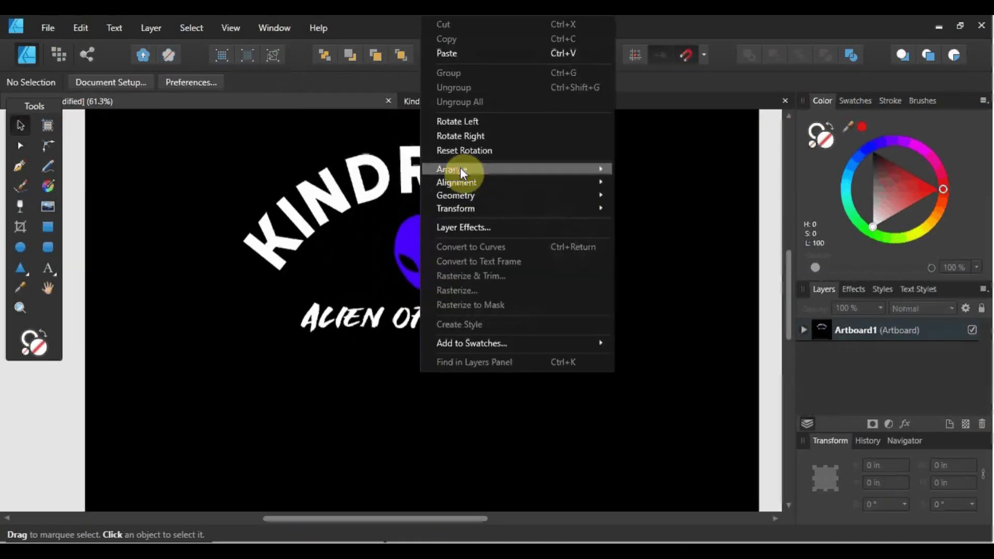
{"action": "left_click", "coordinate": [458, 57]}
{"action": "left_click_drag", "start_coordinate": [419, 318], "coordinate": [420, 397]}
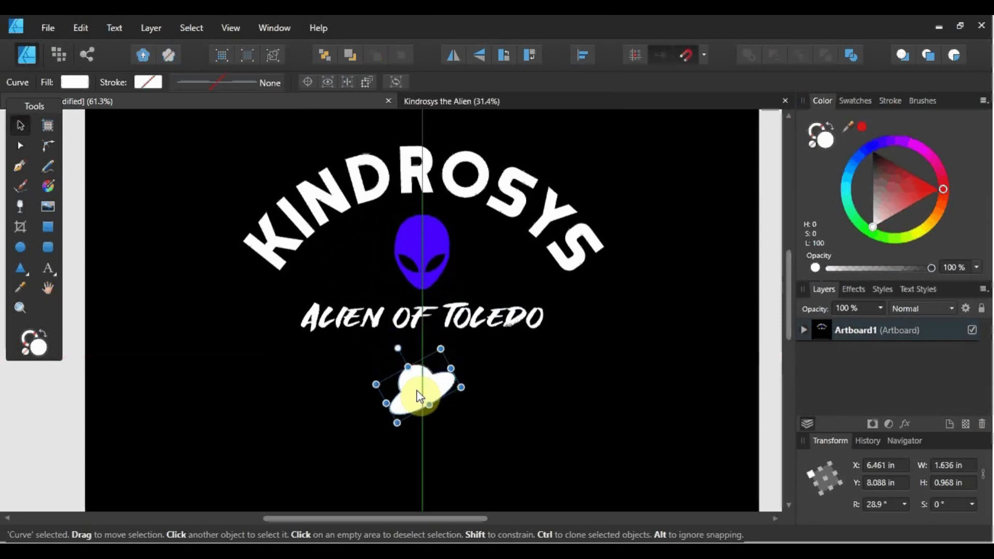
{"action": "left_click", "coordinate": [495, 361]}
{"action": "scroll", "coordinate": [493, 359], "scroll_direction": "up", "scroll_amount": 1}
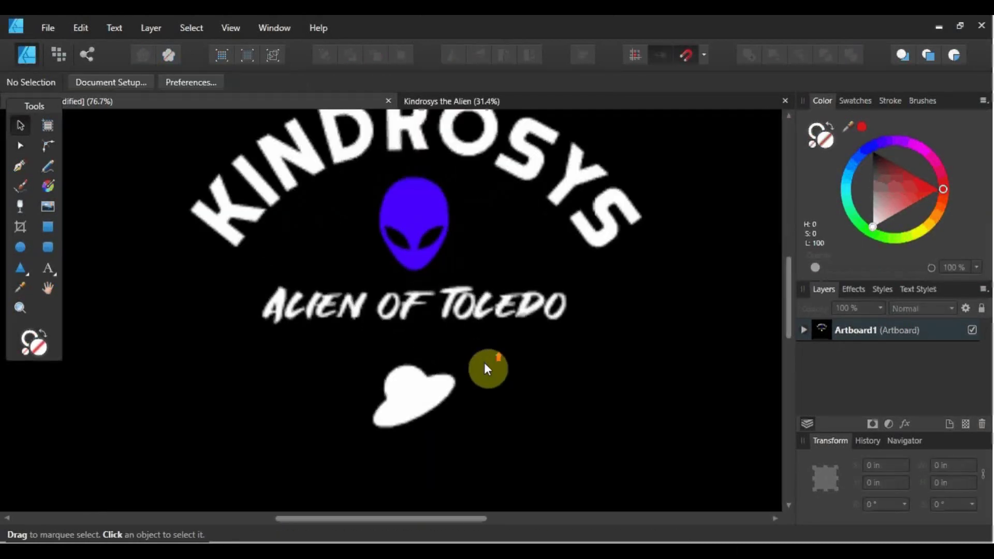
{"action": "left_click_drag", "start_coordinate": [422, 397], "coordinate": [420, 375]}
{"action": "scroll", "coordinate": [468, 371], "scroll_direction": "down", "scroll_amount": 3}
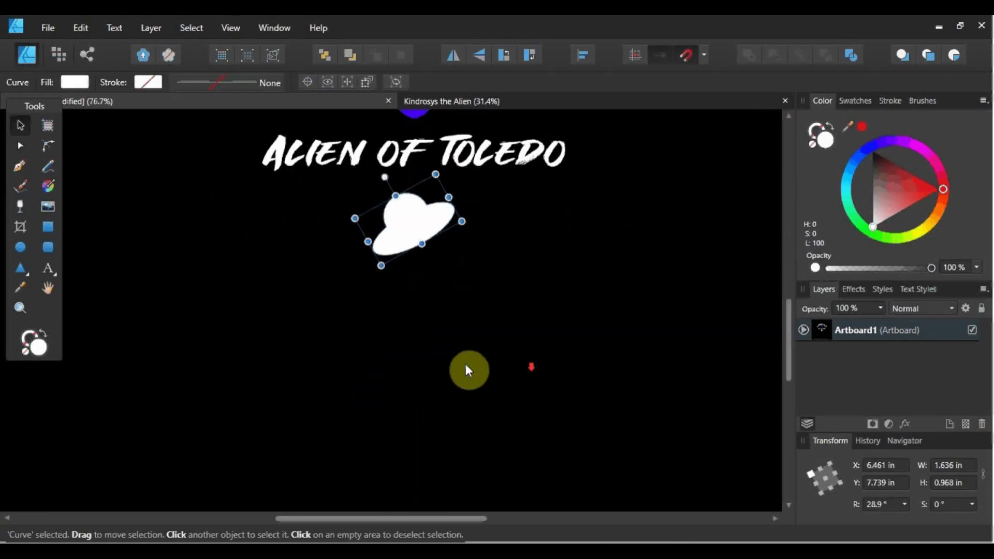
Draw a horizontal ellipse about 2 by 1 in, below and left of the saucer, with white fill and no stroke.
{"action": "left_click", "coordinate": [24, 247]}
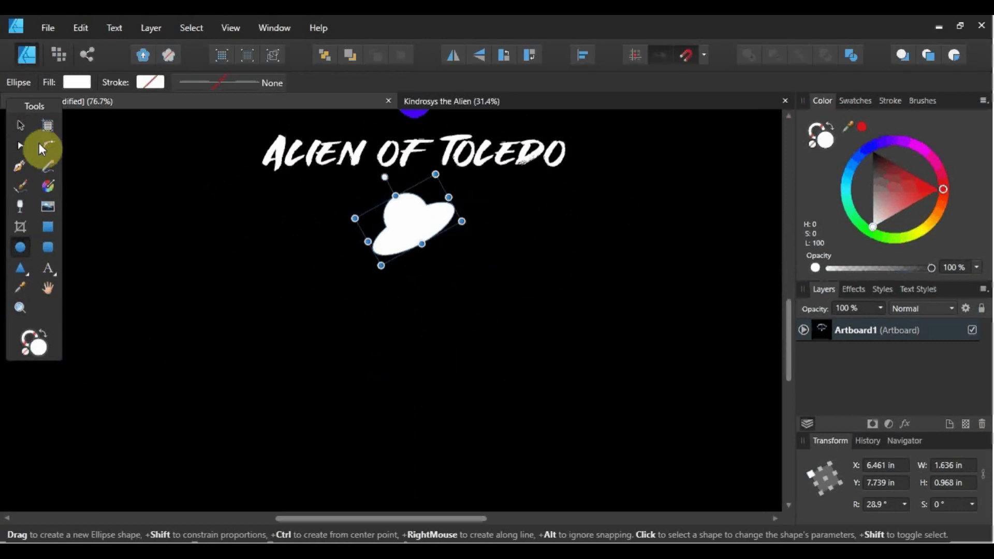
{"action": "left_click", "coordinate": [21, 127]}
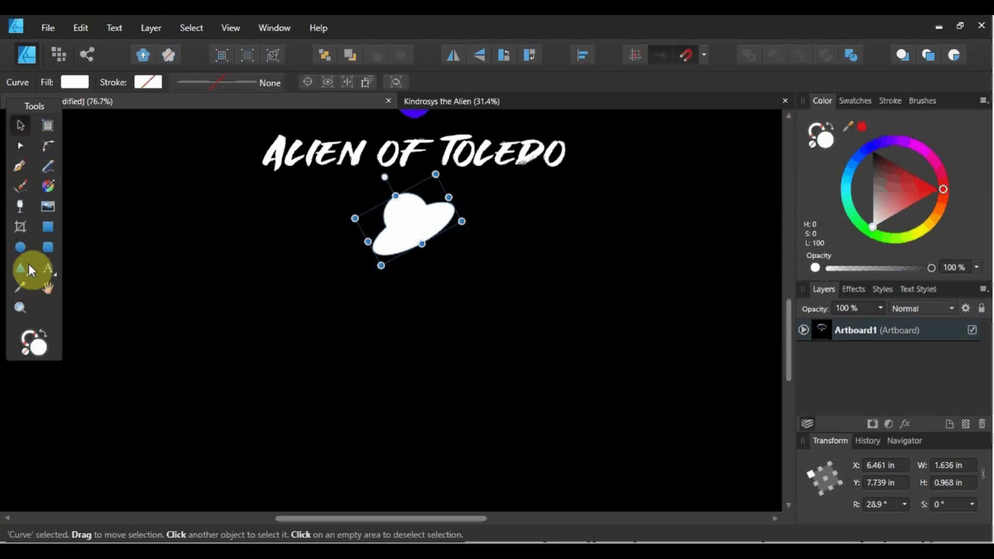
{"action": "left_click", "coordinate": [20, 248]}
{"action": "left_click_drag", "start_coordinate": [205, 317], "coordinate": [263, 346]}
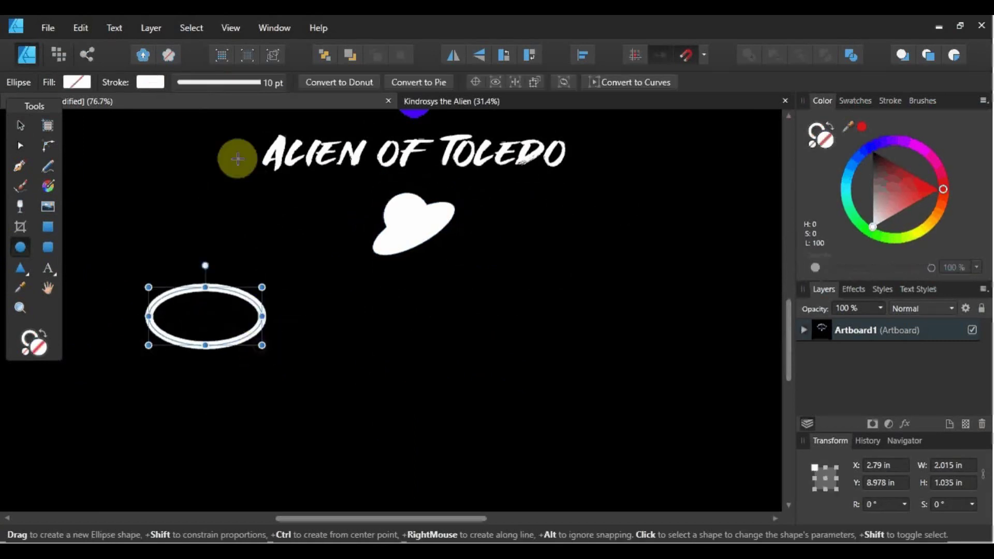
{"action": "left_click", "coordinate": [83, 86]}
{"action": "left_click", "coordinate": [227, 150]}
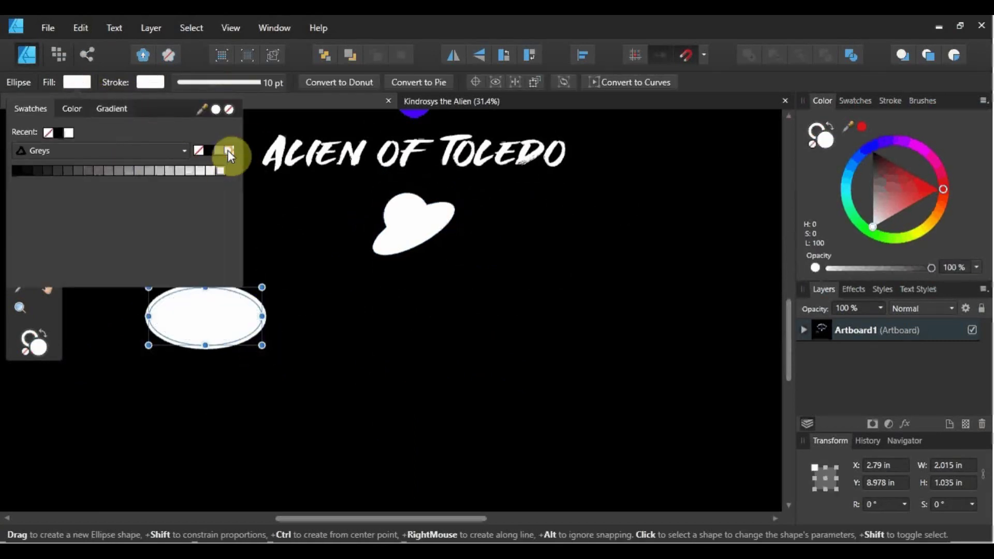
{"action": "left_click", "coordinate": [145, 84]}
{"action": "left_click", "coordinate": [255, 108]}
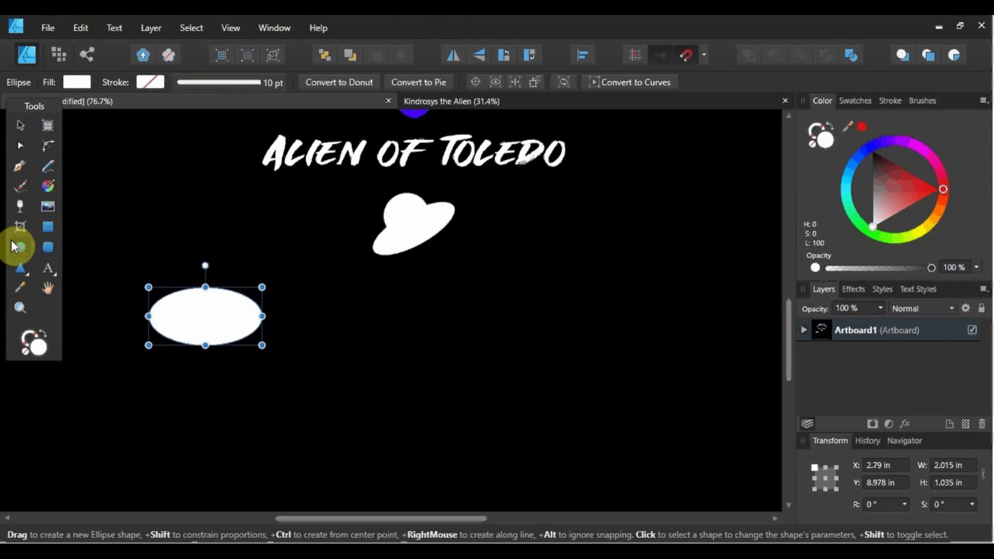
Rotate the new white ellipse to 22.5° and flatten it to about 0.72 in high.
{"action": "left_click_drag", "start_coordinate": [206, 263], "coordinate": [187, 264]}
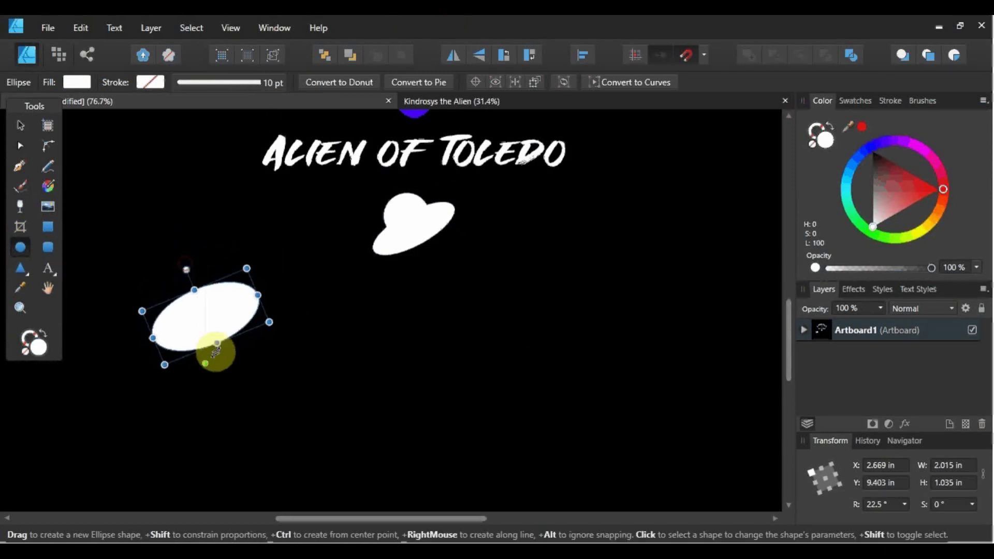
{"action": "left_click_drag", "start_coordinate": [215, 342], "coordinate": [210, 328]}
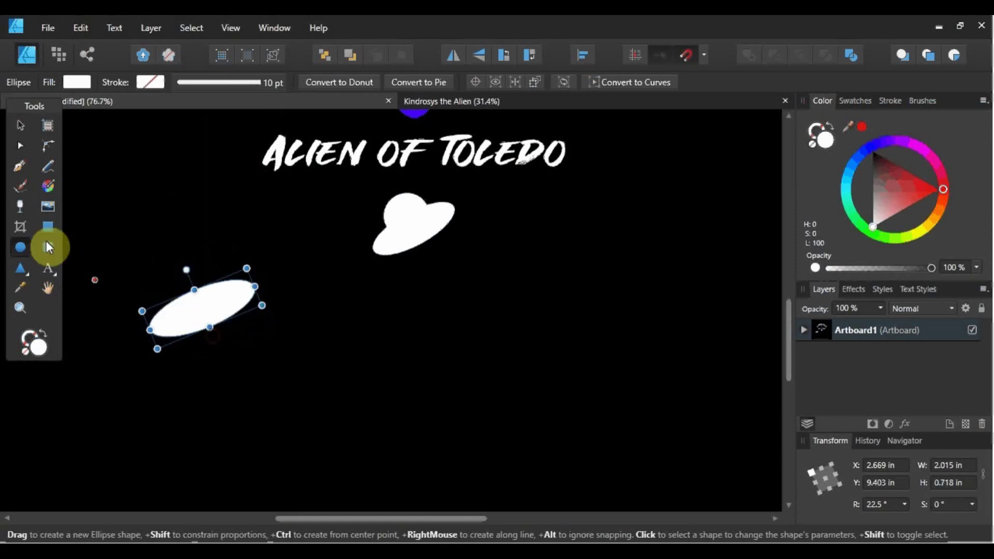
Draw a white circle about 0.9 in across and place it over the tilted ellipse's upper edge as the saucer's dome.
{"action": "left_click_drag", "start_coordinate": [156, 204], "coordinate": [206, 255]}
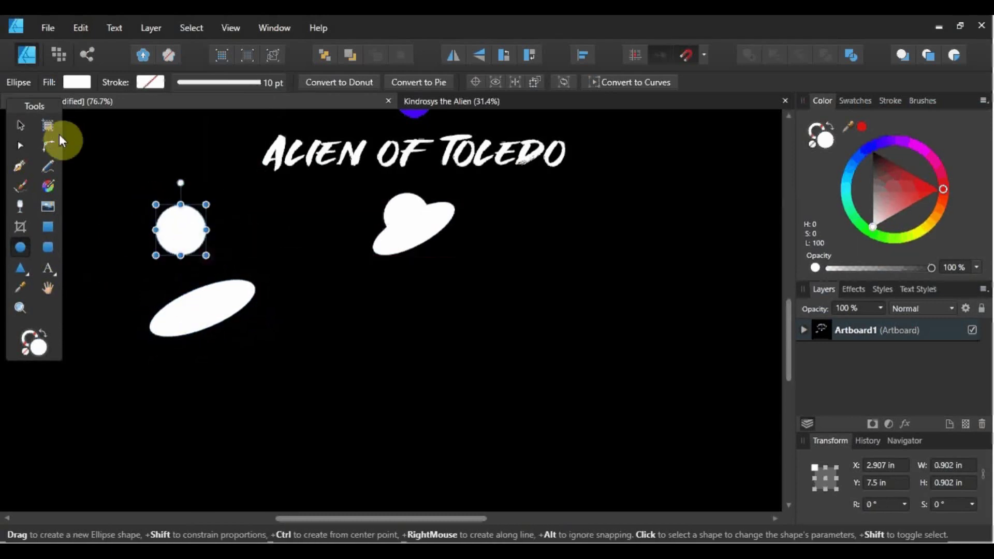
{"action": "left_click", "coordinate": [19, 126]}
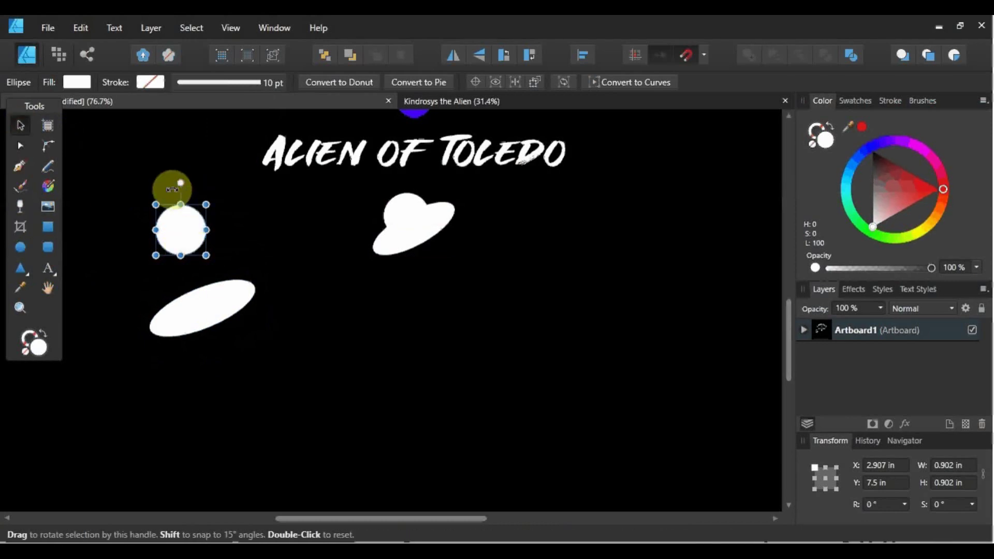
{"action": "left_click_drag", "start_coordinate": [167, 229], "coordinate": [181, 297]}
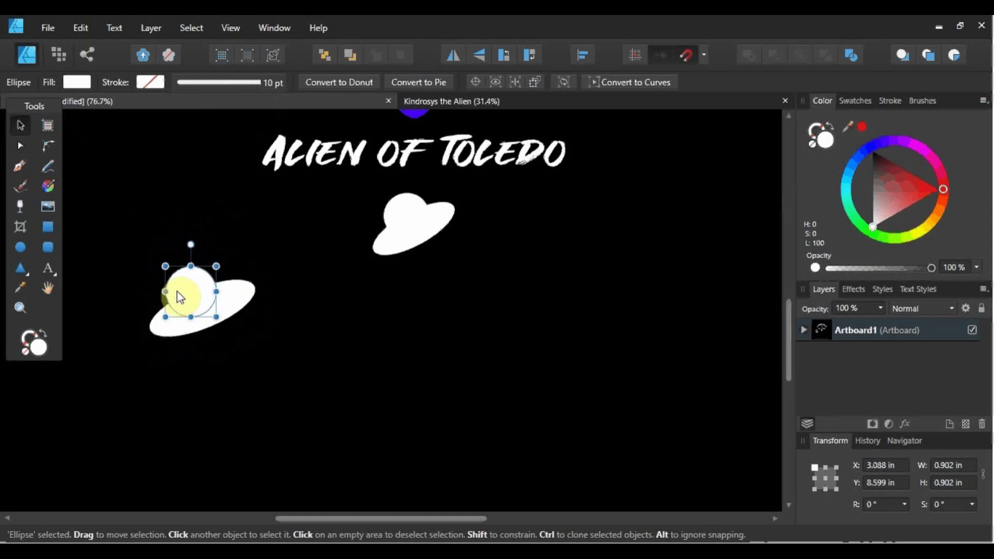
{"action": "left_click", "coordinate": [229, 238]}
{"action": "left_click", "coordinate": [94, 342]}
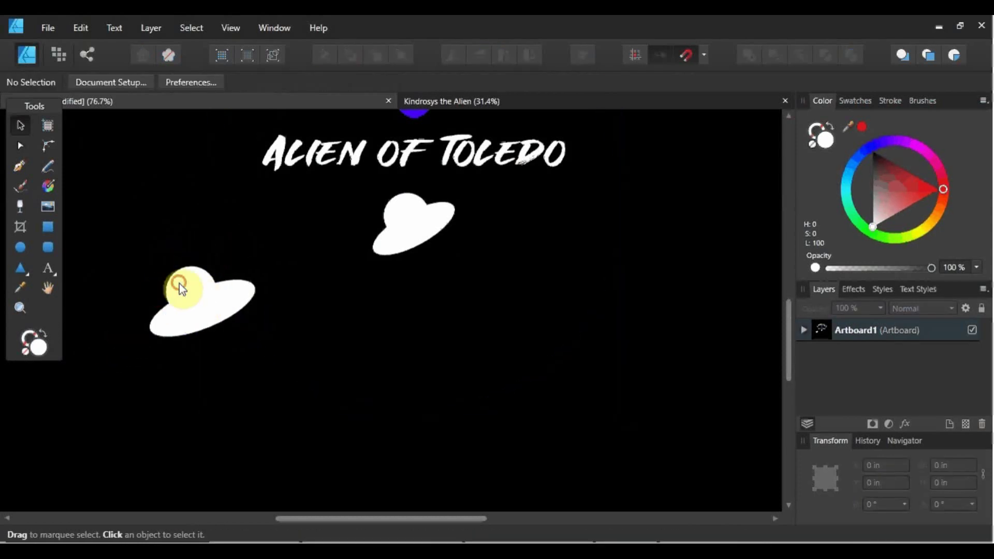
Adjust the dome circle's position slightly up and right on the tilted ellipse to match the saucer above, and deselect it.
{"action": "mouse_move", "coordinate": [179, 284]}
{"action": "left_mouse_down"}
{"action": "mouse_move", "coordinate": [190, 290]}
{"action": "mouse_move", "coordinate": [180, 281]}
{"action": "left_mouse_up"}
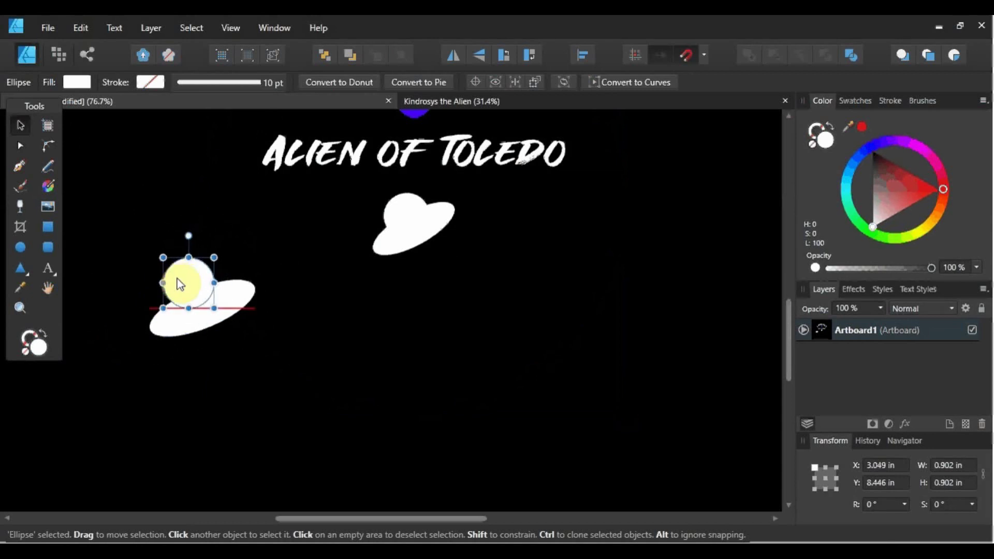
{"action": "left_click", "coordinate": [229, 203]}
{"action": "left_click", "coordinate": [109, 366]}
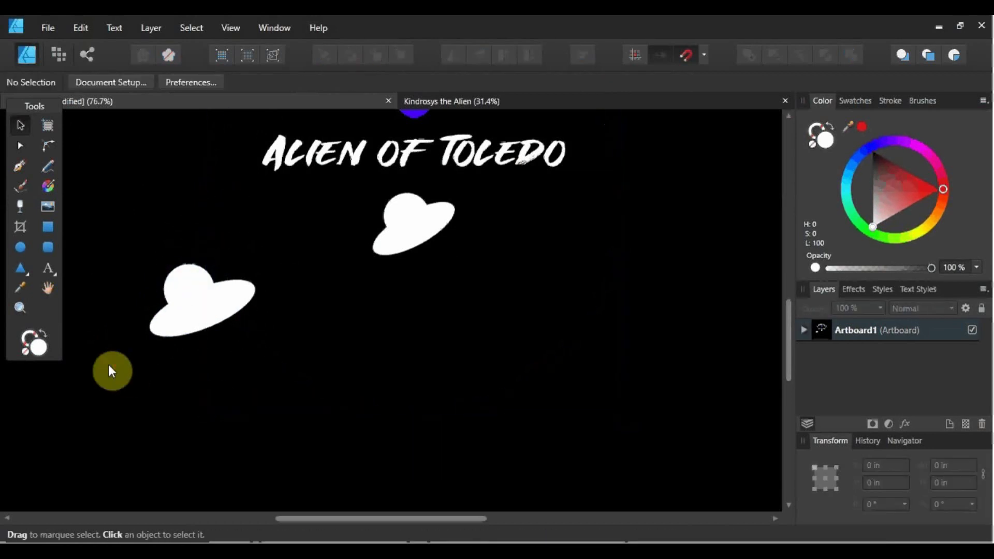
{"action": "left_click", "coordinate": [196, 282]}
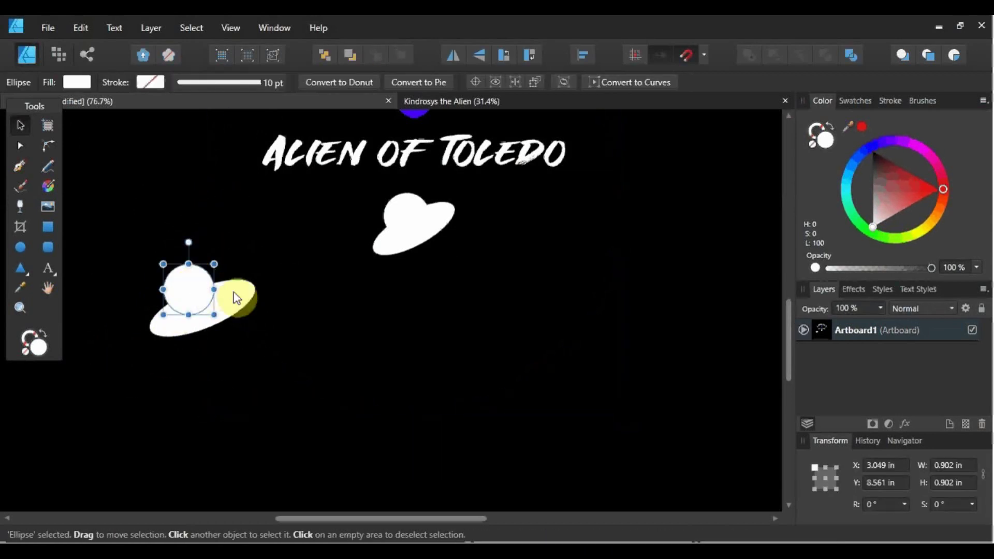
{"action": "left_click_drag", "start_coordinate": [194, 289], "coordinate": [199, 291]}
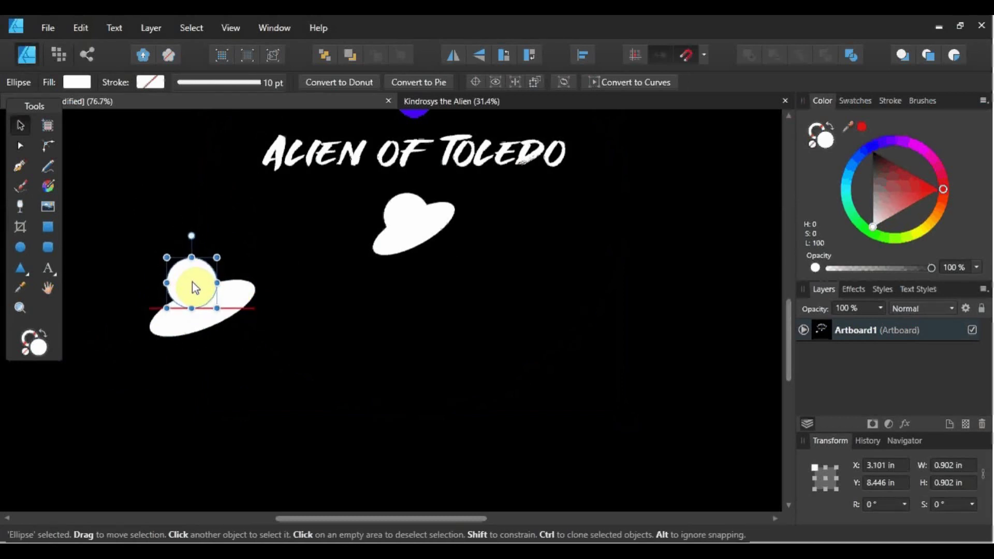
{"action": "left_click", "coordinate": [237, 227]}
{"action": "left_click", "coordinate": [7, 428]}
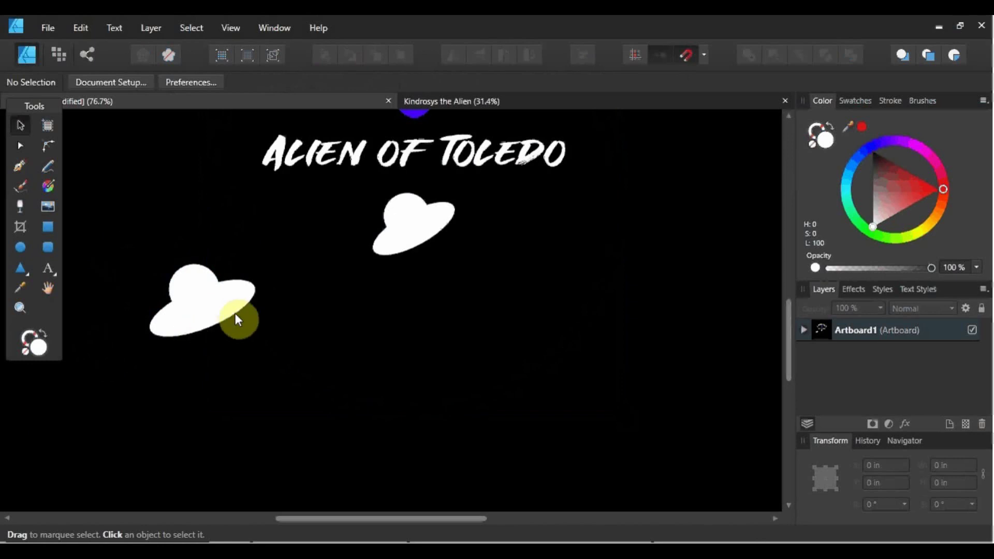
Merge the tilted ellipse and its dome circle into one white saucer shape and deselect it.
{"action": "left_click_drag", "start_coordinate": [105, 247], "coordinate": [314, 412]}
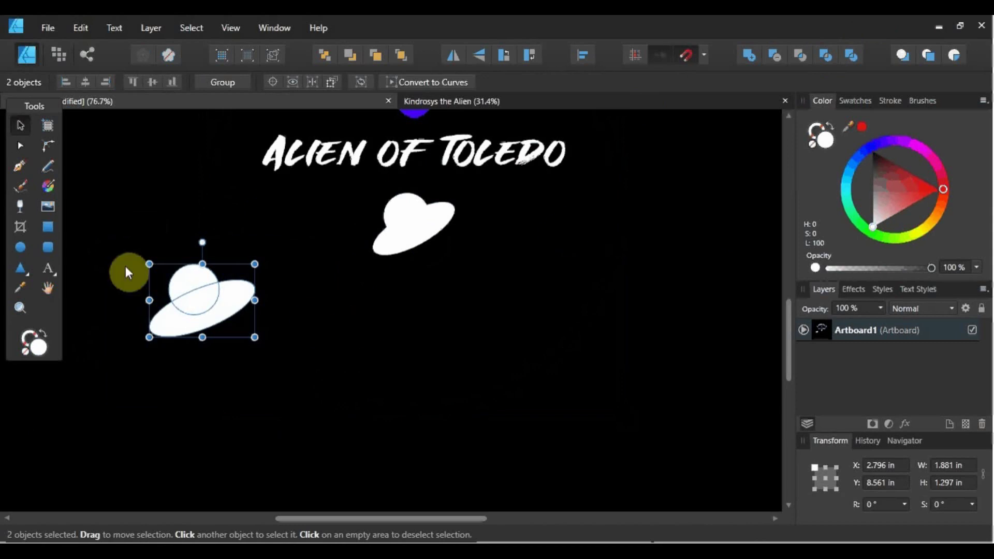
{"action": "left_click", "coordinate": [746, 57]}
{"action": "left_click", "coordinate": [262, 399]}
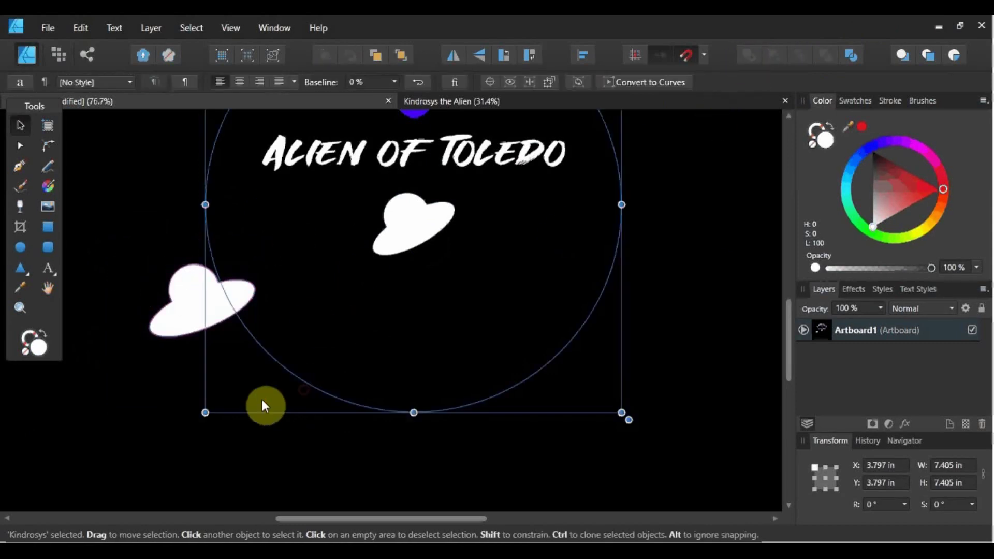
{"action": "left_click", "coordinate": [98, 437]}
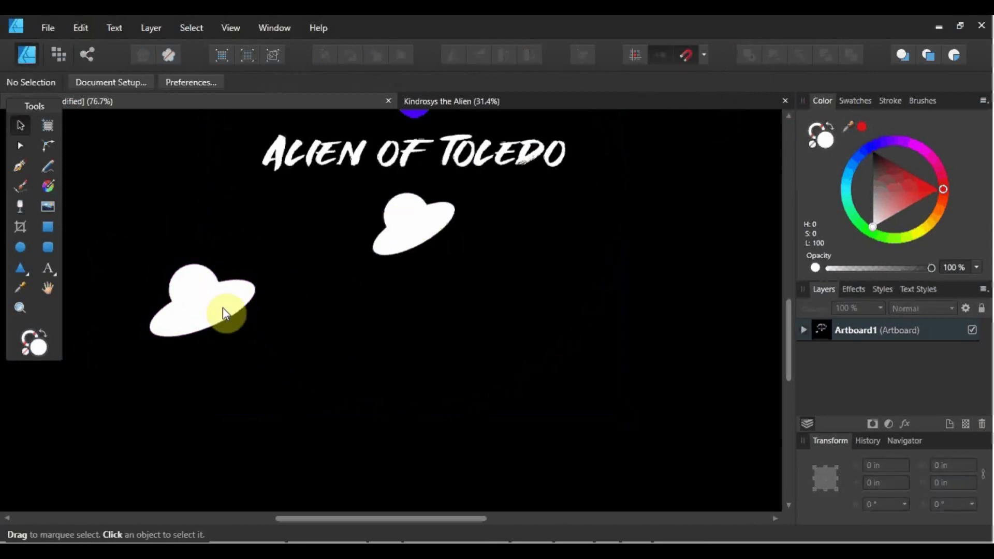
Move the merged saucer beside the older one under the tagline and delete the older saucer.
{"action": "left_click_drag", "start_coordinate": [223, 308], "coordinate": [546, 238]}
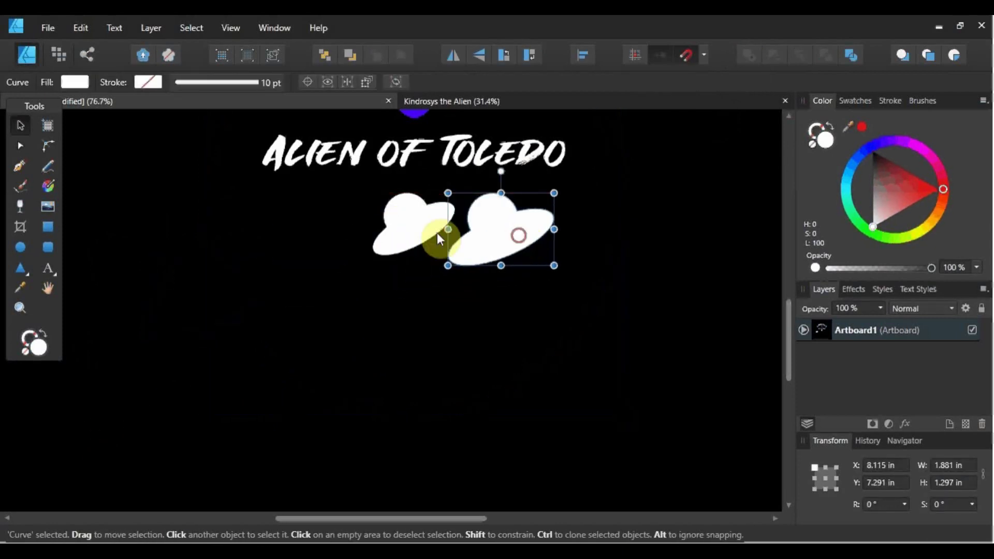
{"action": "left_click", "coordinate": [436, 232]}
{"action": "key", "text": "Delete"}
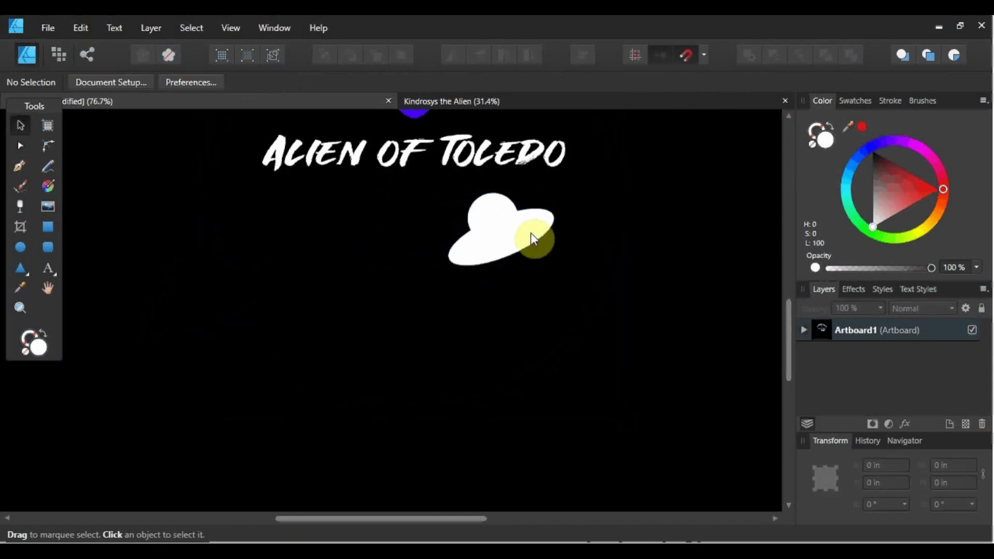
Move the saucer to the middle beneath the "Alien of Toledo" tagline and rotate it to 8°.
{"action": "left_click", "coordinate": [518, 220]}
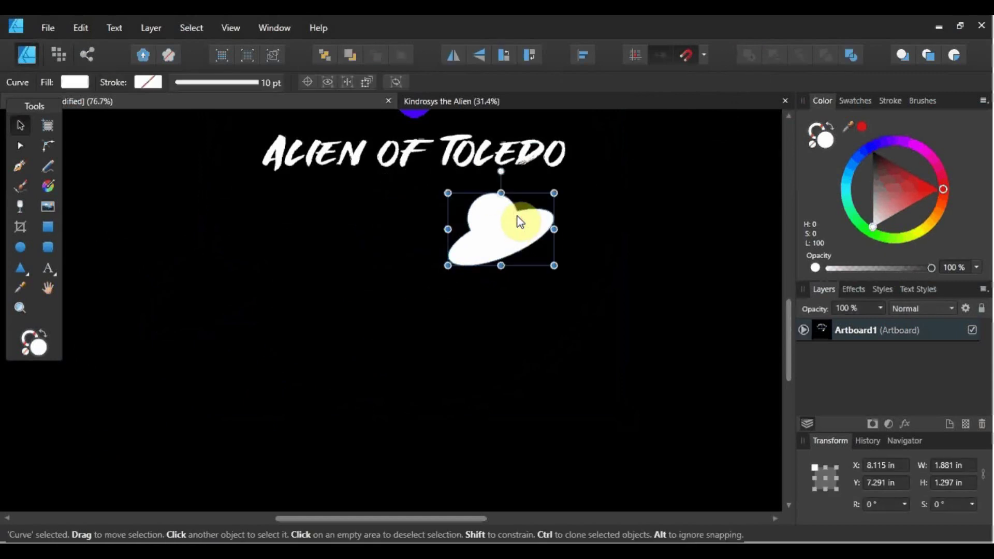
{"action": "left_click", "coordinate": [498, 177]}
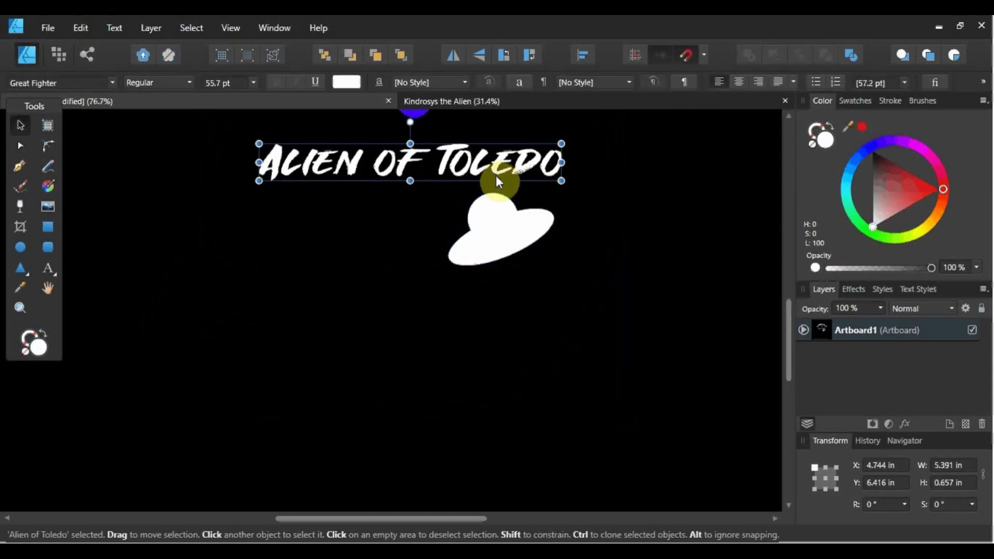
{"action": "mouse_move", "coordinate": [496, 176]}
{"action": "left_mouse_down"}
{"action": "mouse_move", "coordinate": [500, 166]}
{"action": "mouse_move", "coordinate": [493, 183]}
{"action": "left_mouse_up"}
{"action": "left_click", "coordinate": [514, 229]}
{"action": "left_click_drag", "start_coordinate": [507, 238], "coordinate": [416, 241]}
{"action": "scroll", "coordinate": [455, 239], "scroll_direction": "down", "scroll_amount": 3}
{"action": "scroll", "coordinate": [456, 244], "scroll_direction": "up", "scroll_amount": 2}
{"action": "scroll", "coordinate": [452, 240], "scroll_direction": "up", "scroll_amount": 1}
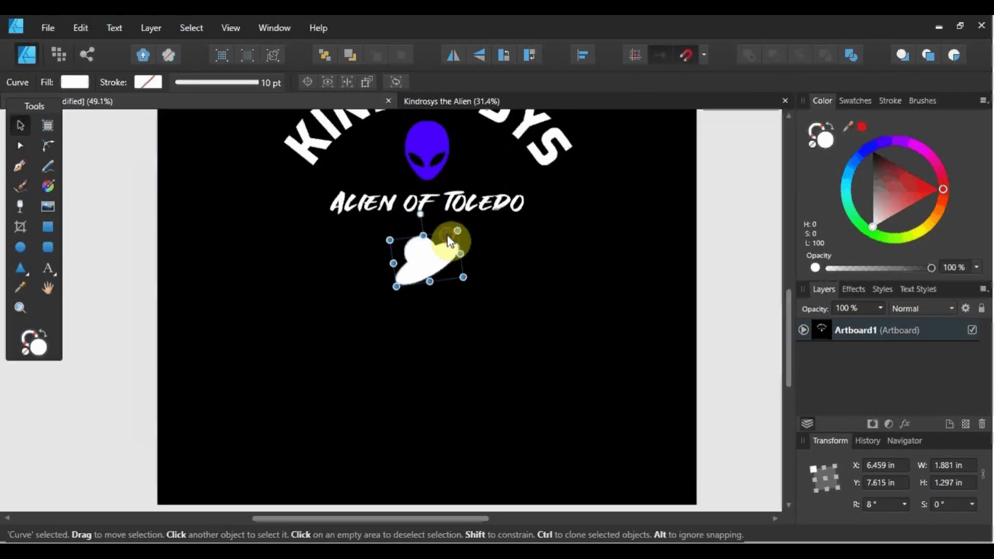
Scale the saucer down slightly, keeping it centred beneath the tagline, and deselect it.
{"action": "left_click", "coordinate": [458, 248]}
{"action": "left_click", "coordinate": [453, 251]}
{"action": "left_click_drag", "start_coordinate": [456, 232], "coordinate": [431, 250]}
{"action": "left_click", "coordinate": [493, 290]}
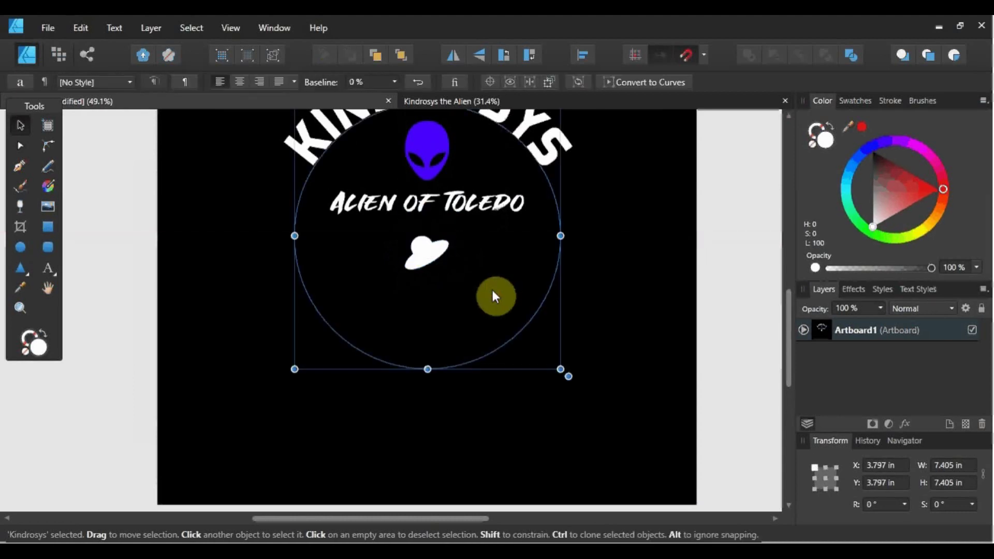
Add white artistic text reading "19", about 60 pt in size, in the empty area left of the curved name.
{"action": "scroll", "coordinate": [492, 290], "scroll_direction": "down", "scroll_amount": 5}
{"action": "scroll", "coordinate": [469, 293], "scroll_direction": "up", "scroll_amount": 3}
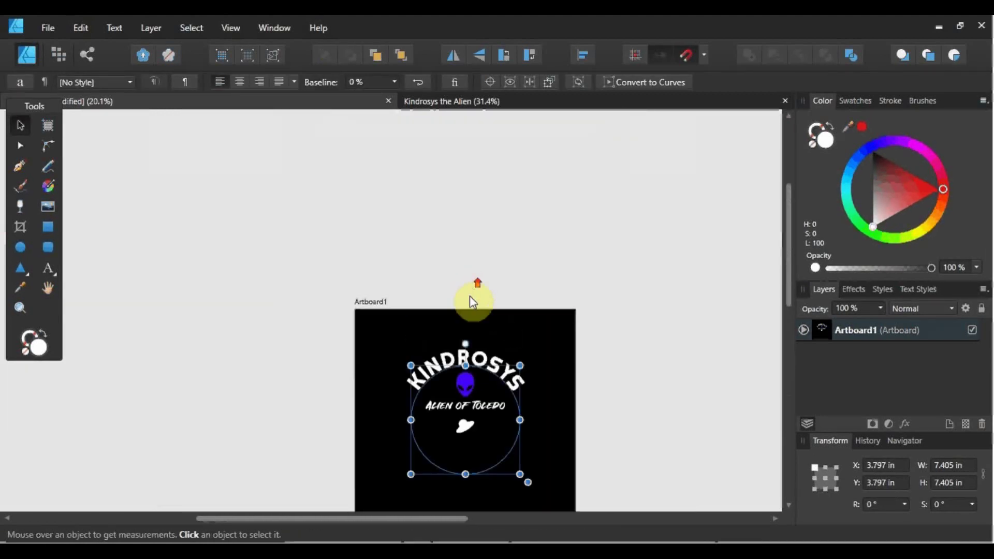
{"action": "scroll", "coordinate": [473, 303], "scroll_direction": "down", "scroll_amount": 3}
{"action": "scroll", "coordinate": [464, 318], "scroll_direction": "up", "scroll_amount": 4}
{"action": "scroll", "coordinate": [465, 318], "scroll_direction": "up", "scroll_amount": 5}
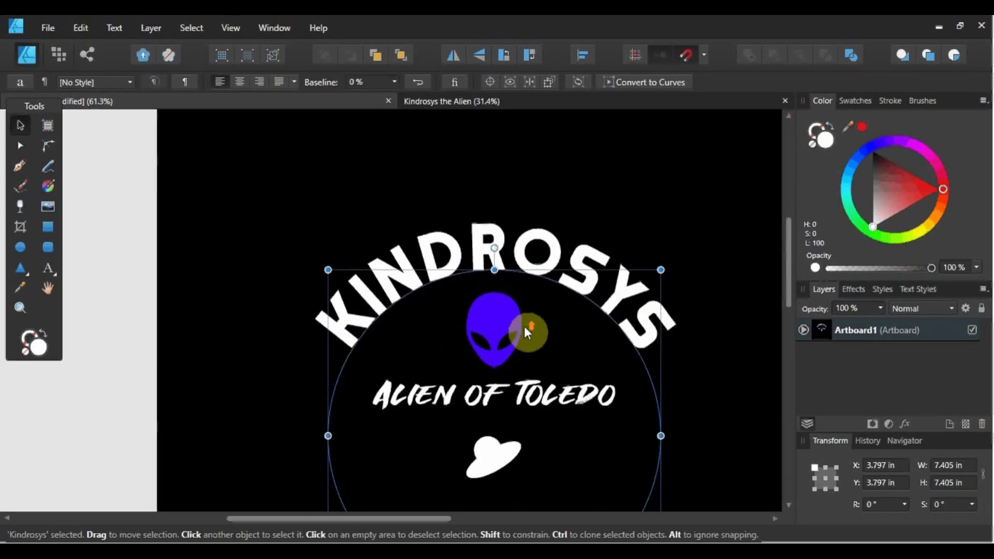
{"action": "scroll", "coordinate": [526, 333], "scroll_direction": "up", "scroll_amount": 2}
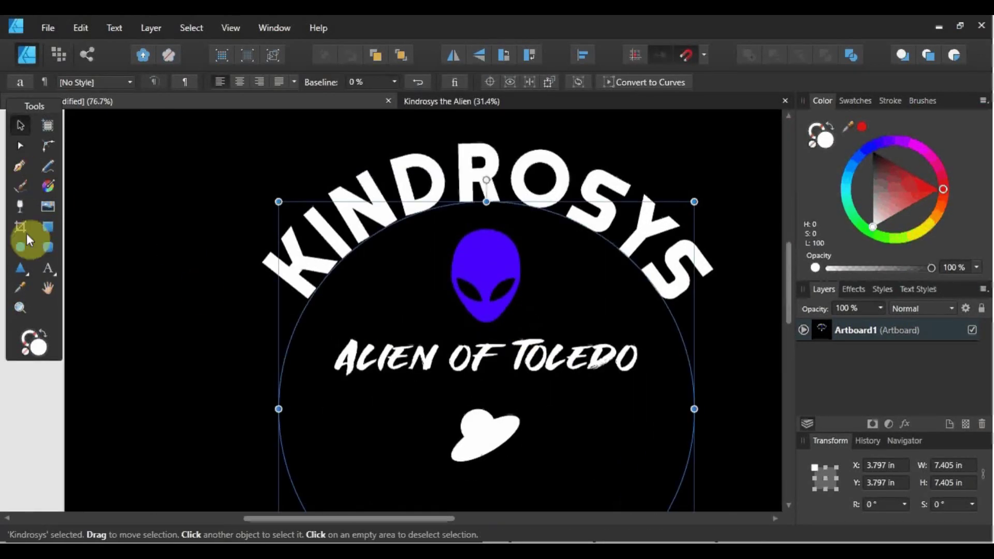
{"action": "left_click", "coordinate": [46, 268]}
{"action": "left_click_drag", "start_coordinate": [144, 142], "coordinate": [175, 184]}
{"action": "type", "text": "19"}
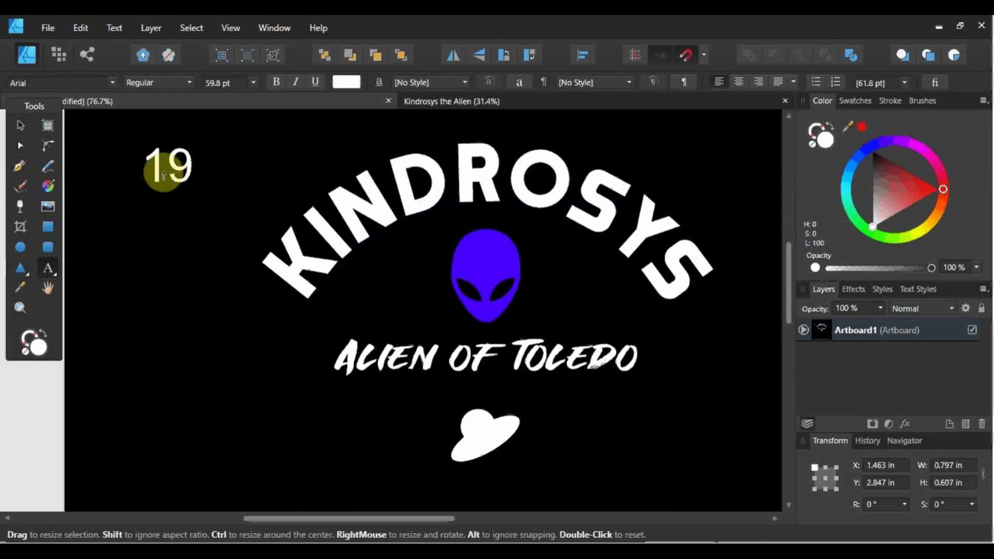
{"action": "key", "text": "Escape"}
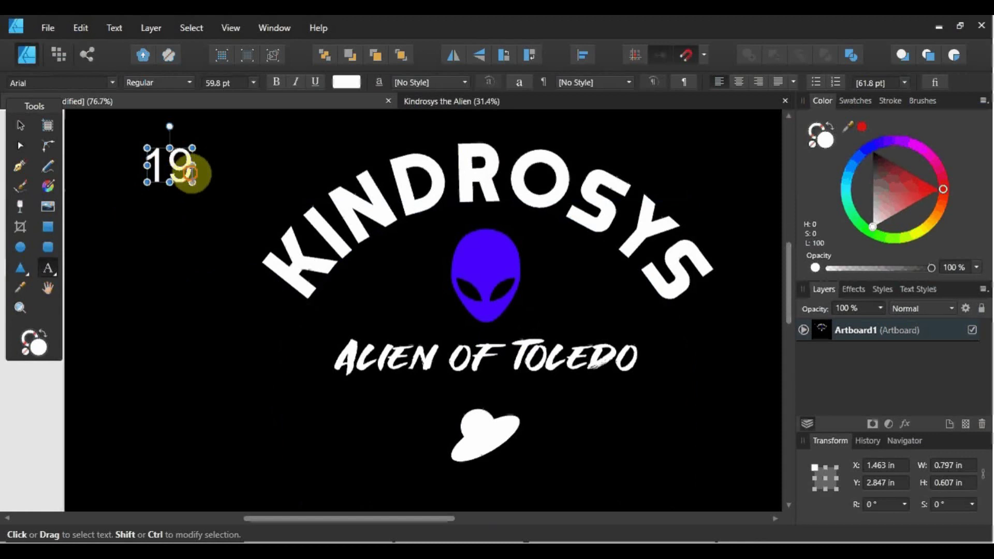
Change the font of the "19" text to Bebas Neue.
{"action": "left_click_drag", "start_coordinate": [194, 174], "coordinate": [81, 204]}
{"action": "left_click", "coordinate": [110, 82]}
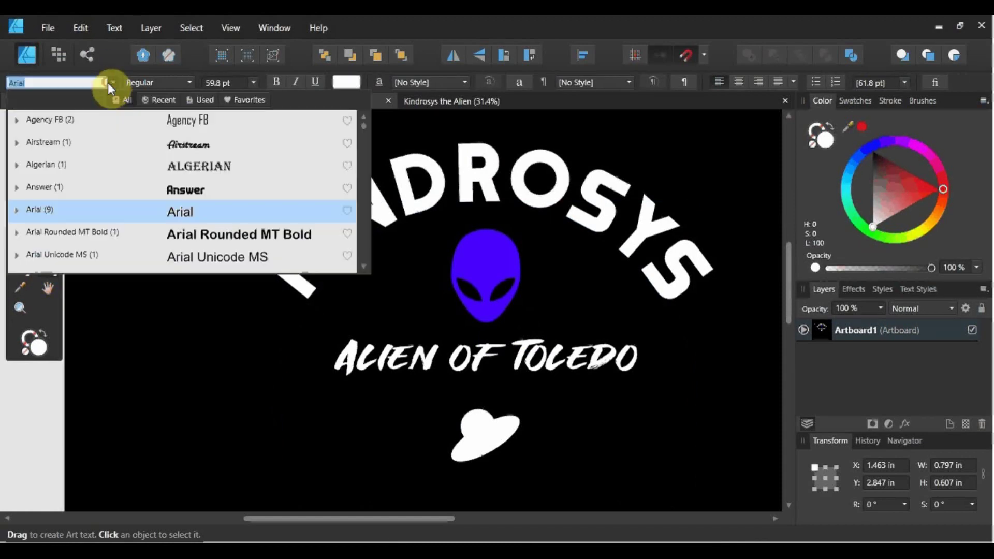
{"action": "scroll", "coordinate": [275, 225], "scroll_direction": "down", "scroll_amount": 4}
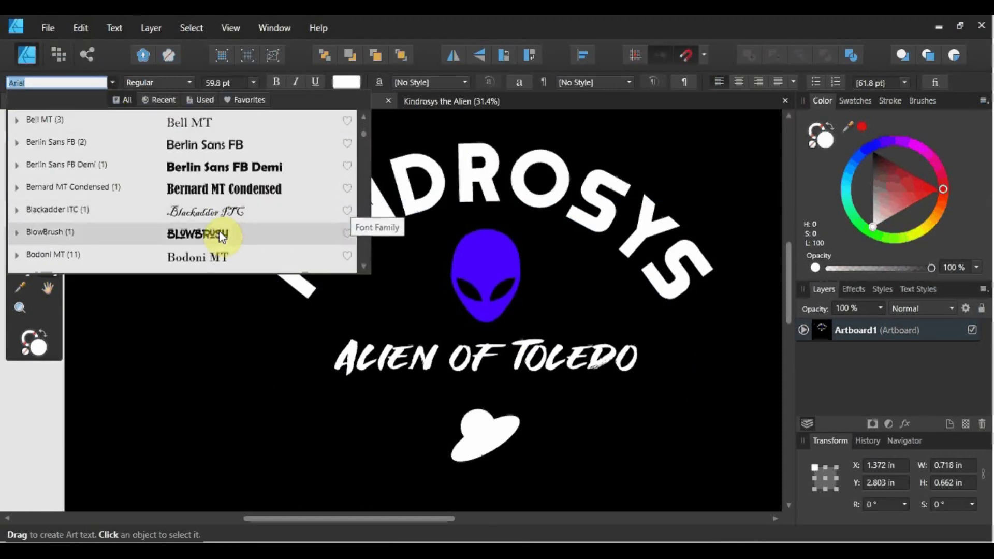
{"action": "scroll", "coordinate": [231, 223], "scroll_direction": "down", "scroll_amount": 1}
{"action": "scroll", "coordinate": [212, 202], "scroll_direction": "up", "scroll_amount": 2}
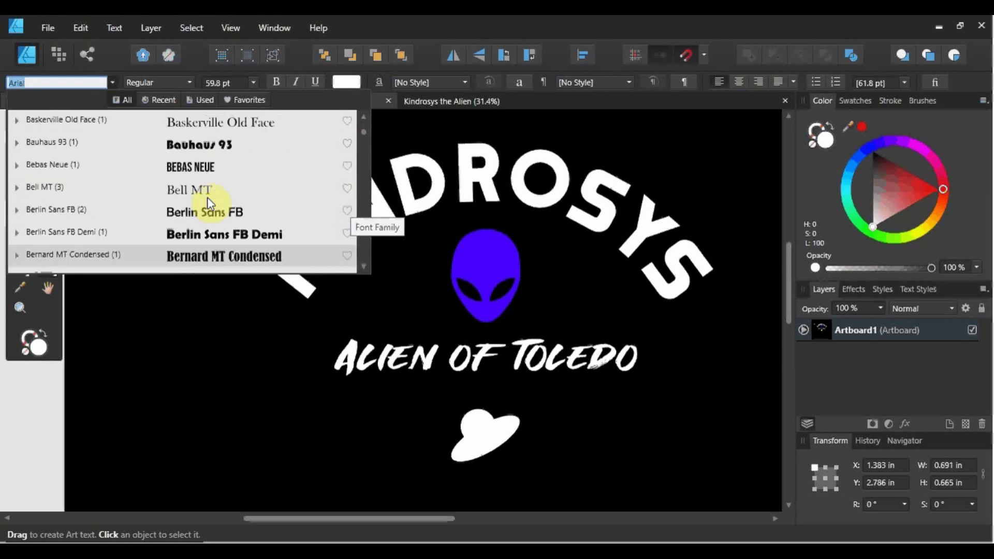
{"action": "left_click", "coordinate": [197, 163]}
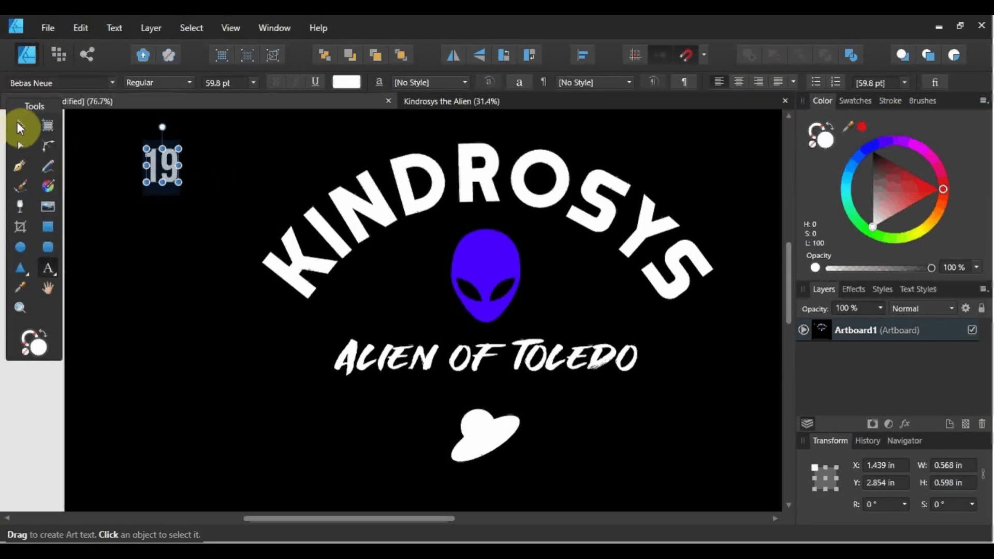
{"action": "left_click", "coordinate": [20, 125]}
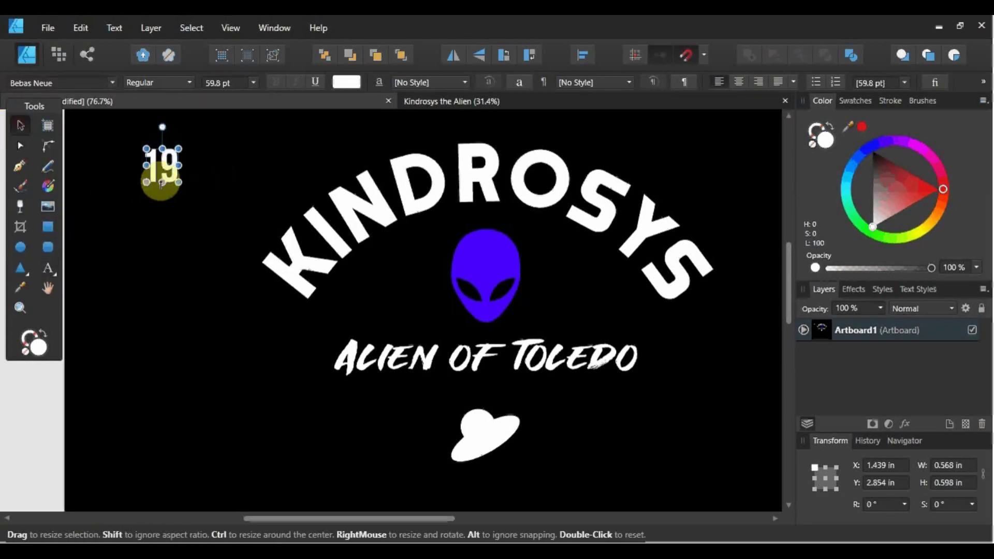
{"action": "left_click", "coordinate": [23, 82]}
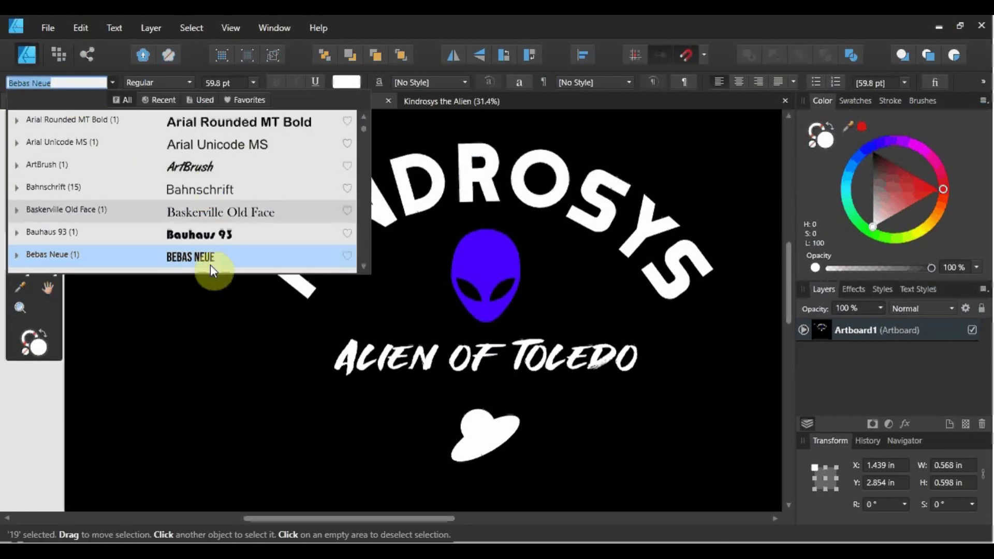
{"action": "left_click", "coordinate": [357, 17]}
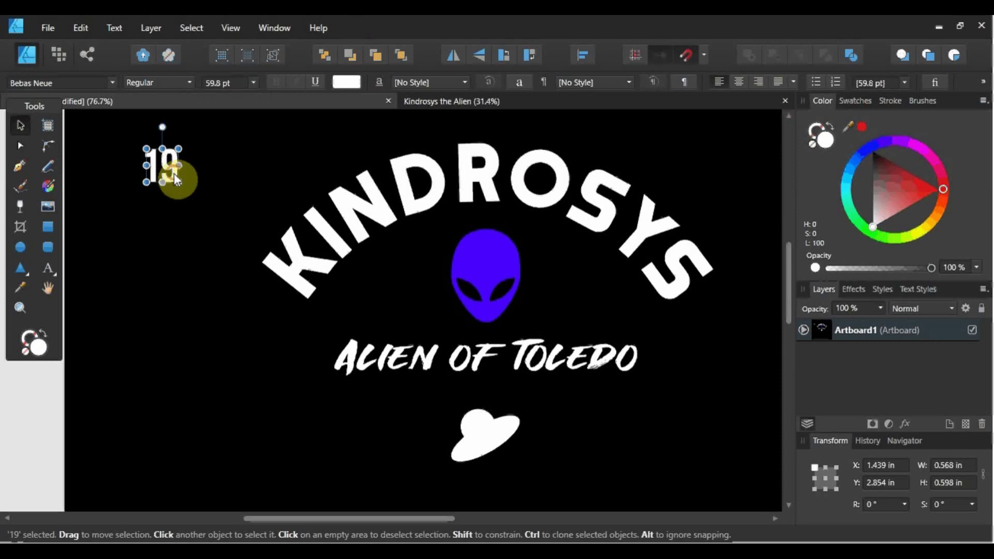
{"action": "double_click", "coordinate": [172, 170]}
{"action": "left_click_drag", "start_coordinate": [175, 172], "coordinate": [114, 196]}
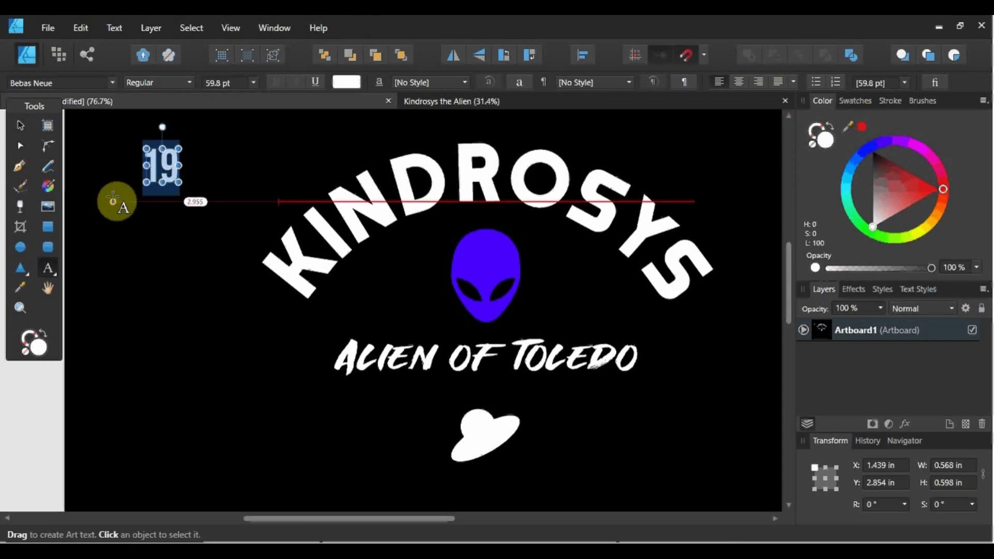
{"action": "left_click", "coordinate": [113, 198]}
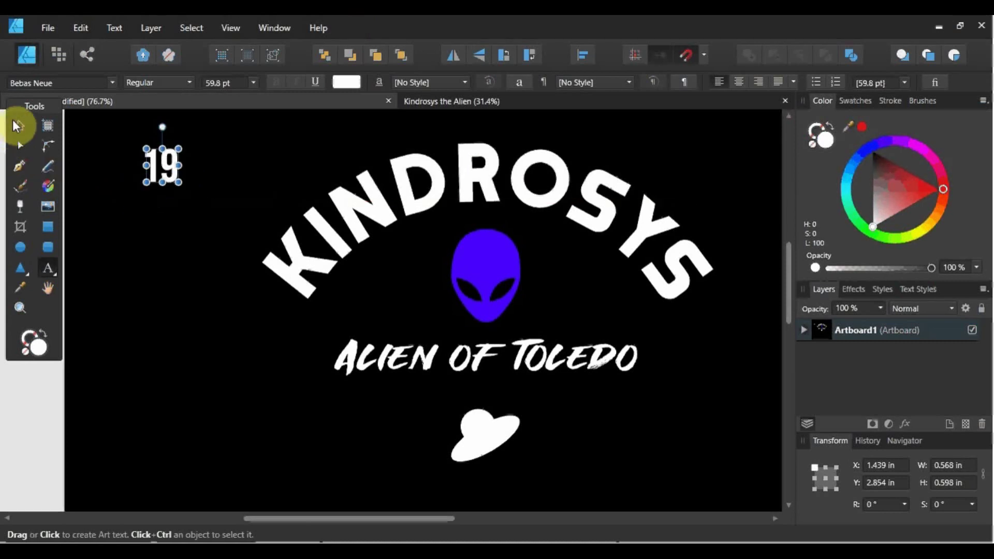
Duplicate the "19" text to its right and change the copy to read "91".
{"action": "left_click", "coordinate": [20, 125]}
{"action": "left_click_drag", "start_coordinate": [192, 165], "coordinate": [176, 181]}
{"action": "left_click_drag", "start_coordinate": [262, 177], "coordinate": [173, 204]}
{"action": "key", "text": "t"}
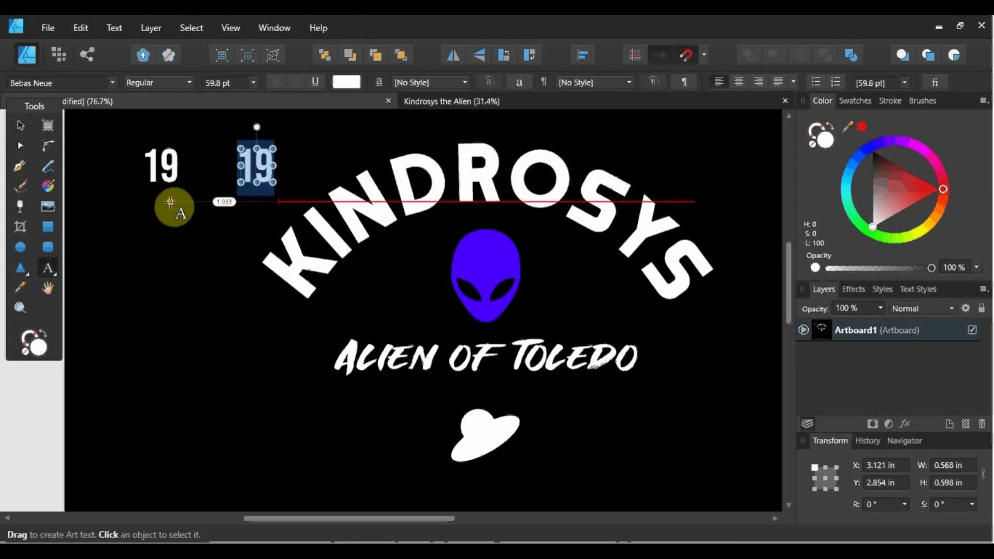
{"action": "type", "text": "91"}
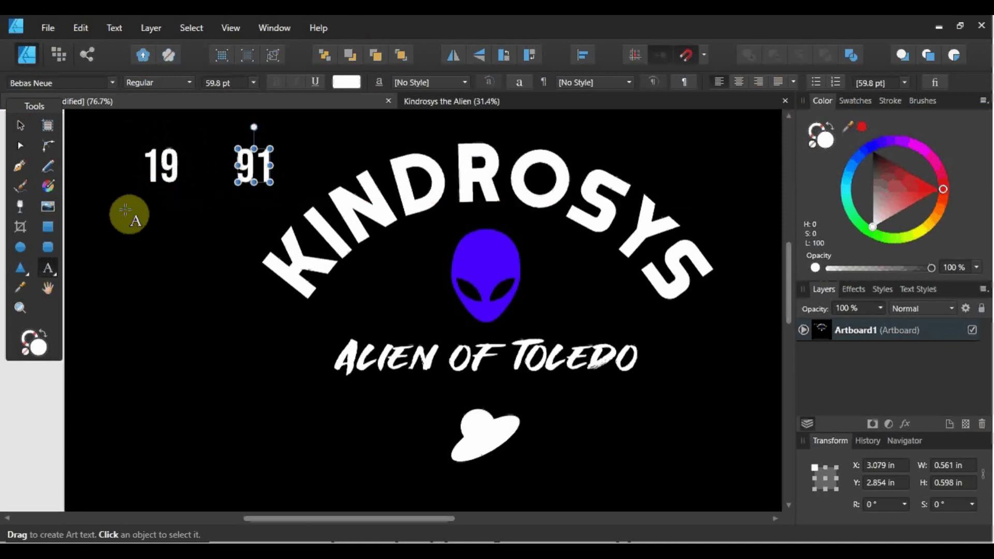
Place "19" to the left and "91" to the right of the alien head at matching distances.
{"action": "left_click", "coordinate": [20, 125]}
{"action": "left_click", "coordinate": [167, 169]}
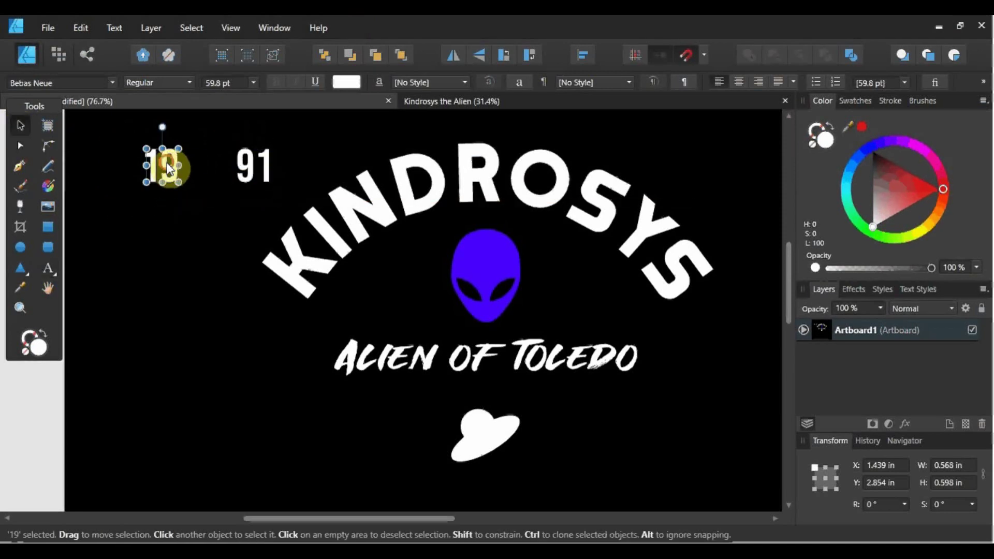
{"action": "left_click_drag", "start_coordinate": [268, 229], "coordinate": [411, 285]}
{"action": "left_click_drag", "start_coordinate": [246, 170], "coordinate": [572, 275]}
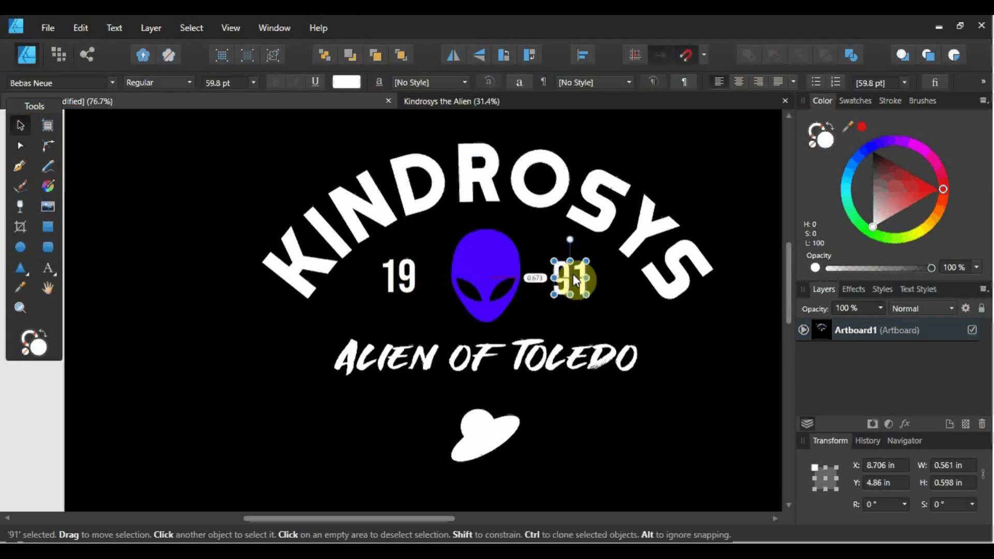
{"action": "left_click_drag", "start_coordinate": [573, 274], "coordinate": [573, 274]}
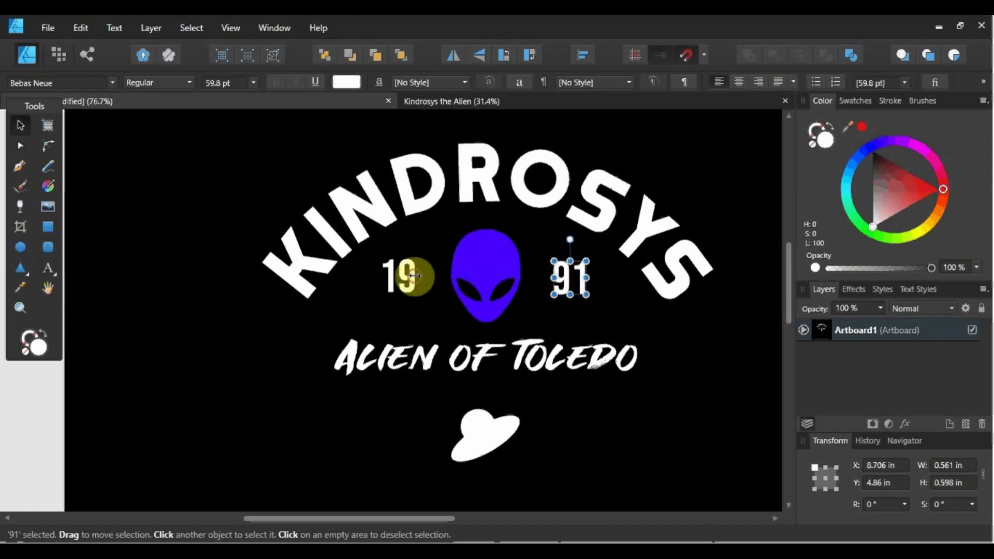
{"action": "left_click_drag", "start_coordinate": [415, 275], "coordinate": [411, 277]}
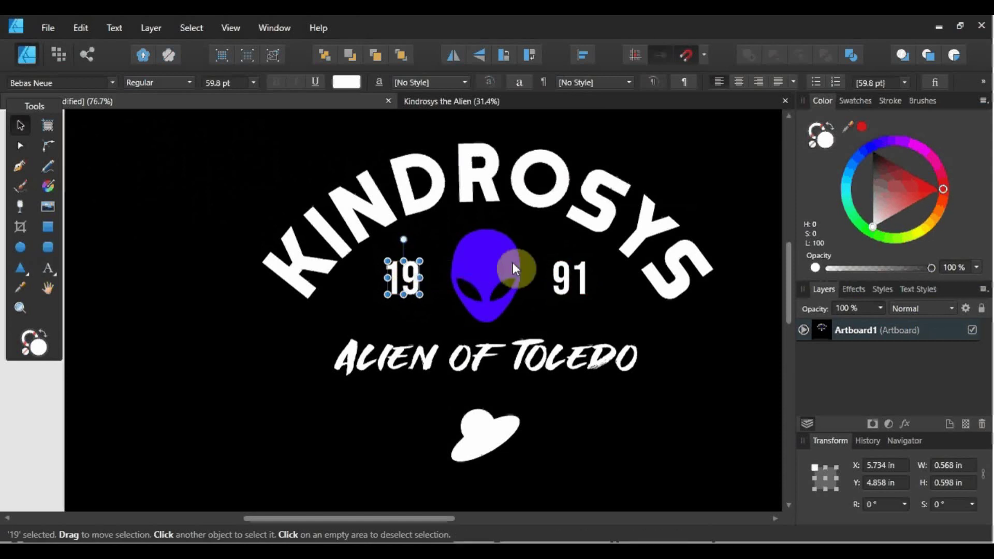
Align "19", "91" and the alien head to a common vertical middle within the selection bounds.
{"action": "left_click", "coordinate": [549, 275], "text": "shift"}
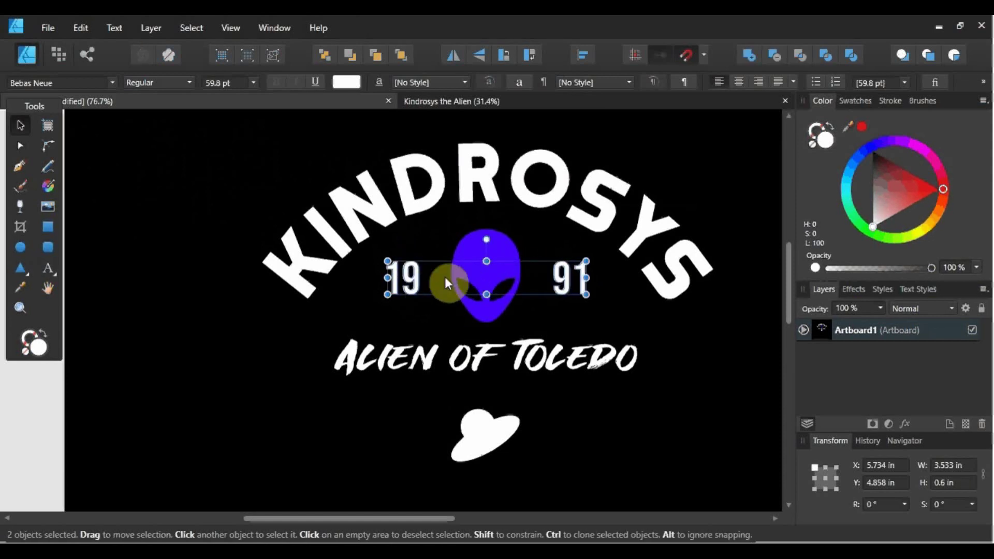
{"action": "left_click", "coordinate": [484, 280], "text": "shift"}
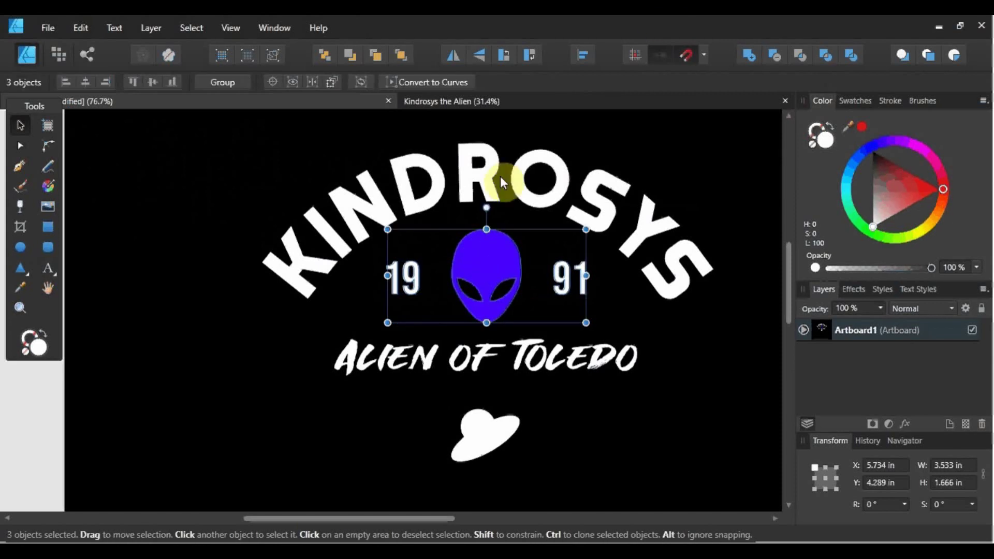
{"action": "left_click", "coordinate": [588, 60]}
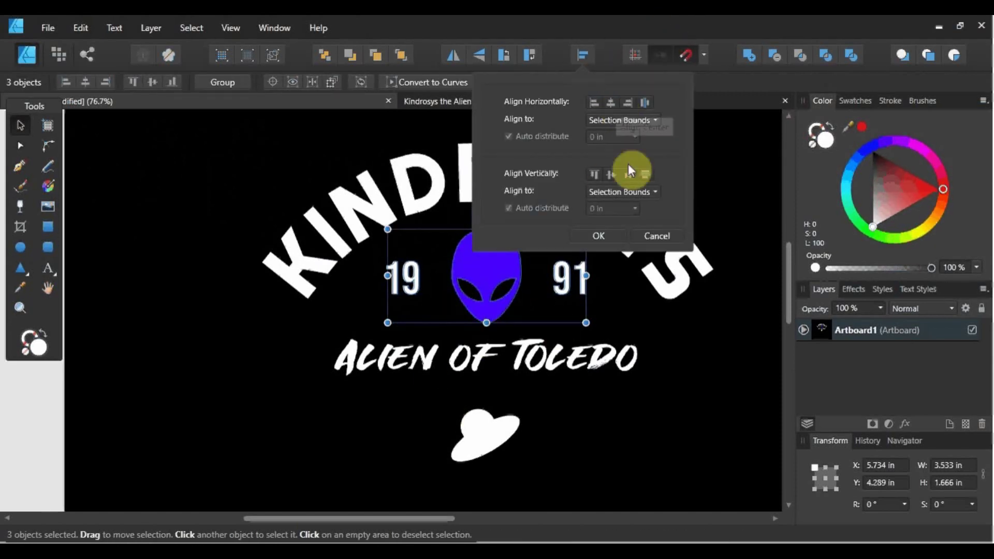
{"action": "left_click", "coordinate": [611, 178]}
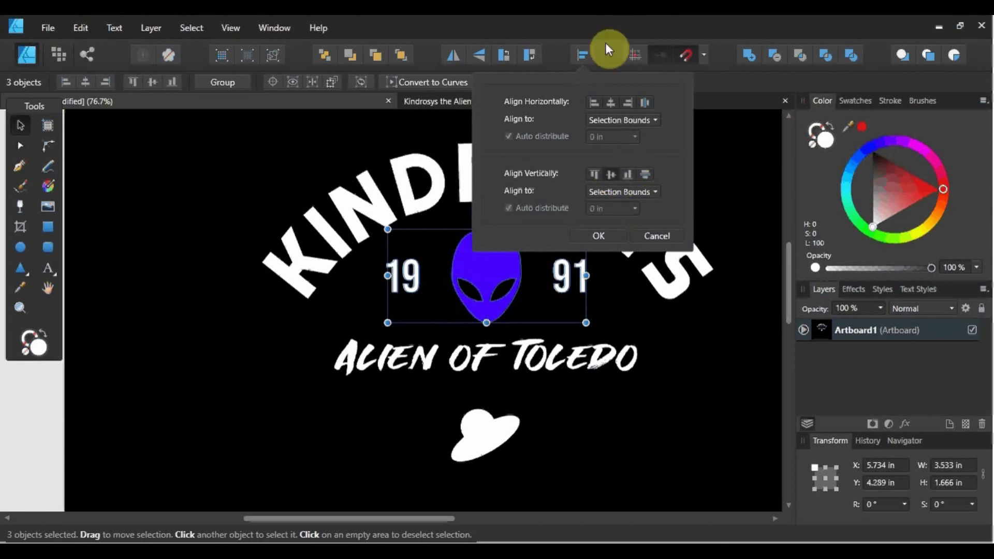
{"action": "left_click", "coordinate": [517, 359]}
Align the "Alien of Toledo" tagline, alien head and saucer to a common horizontal center within the selection bounds.
{"action": "left_click", "coordinate": [516, 358]}
{"action": "left_click", "coordinate": [488, 271], "text": "shift"}
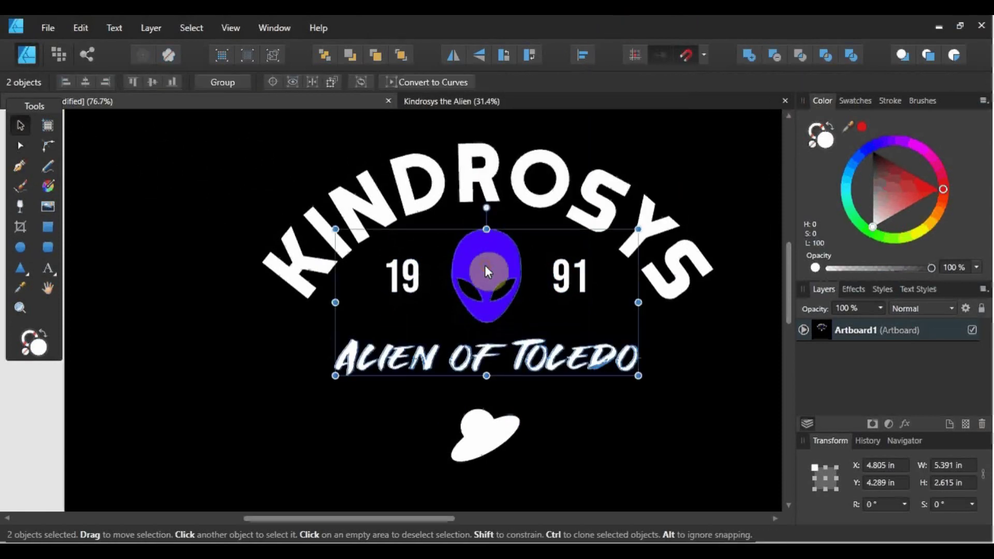
{"action": "left_click", "coordinate": [493, 437], "text": "shift"}
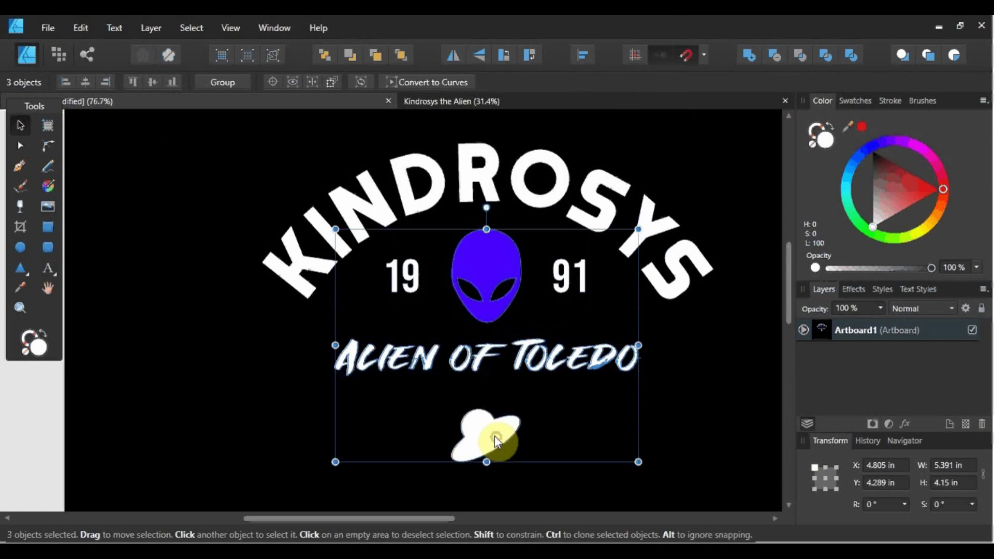
{"action": "left_click", "coordinate": [584, 55]}
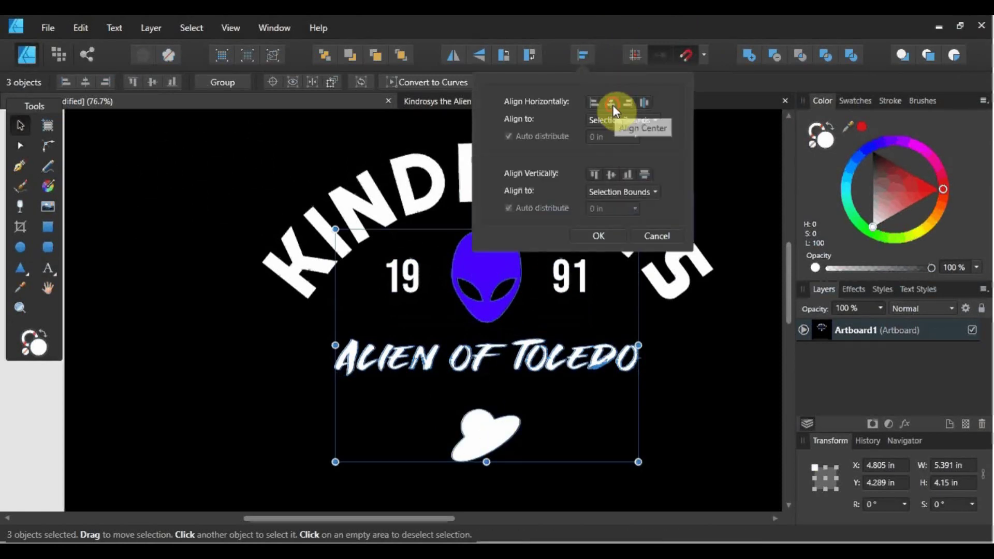
{"action": "left_click", "coordinate": [655, 400]}
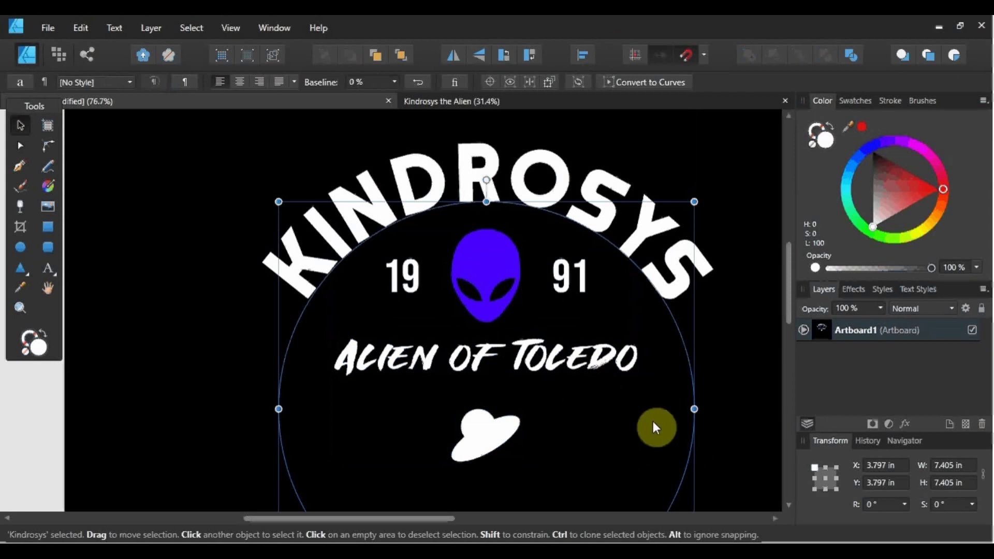
{"action": "left_click", "coordinate": [729, 367]}
Convert the arched "KINDROSYS" text to curves.
{"action": "scroll", "coordinate": [727, 365], "scroll_direction": "down", "scroll_amount": 2}
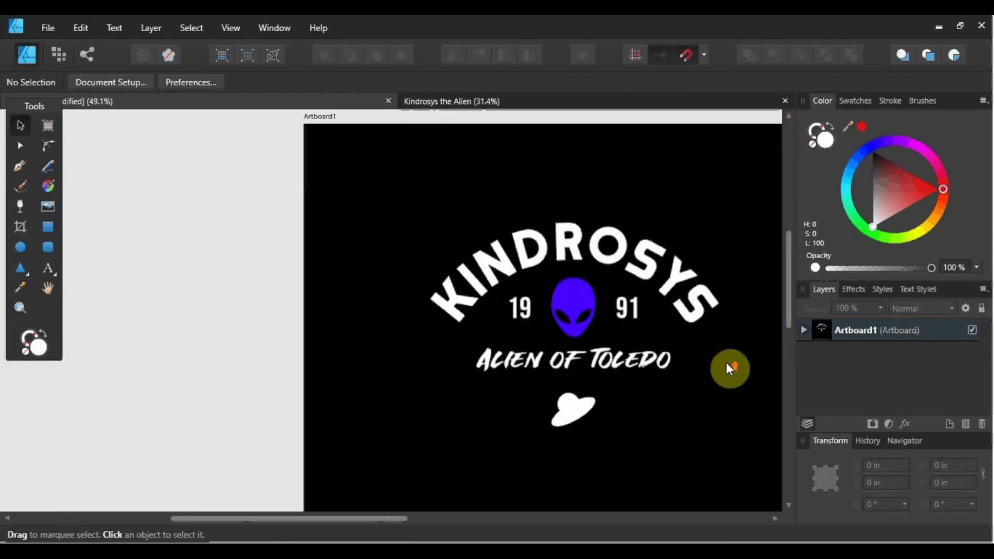
{"action": "left_click_drag", "start_coordinate": [366, 520], "coordinate": [451, 501]}
{"action": "left_click", "coordinate": [495, 367]}
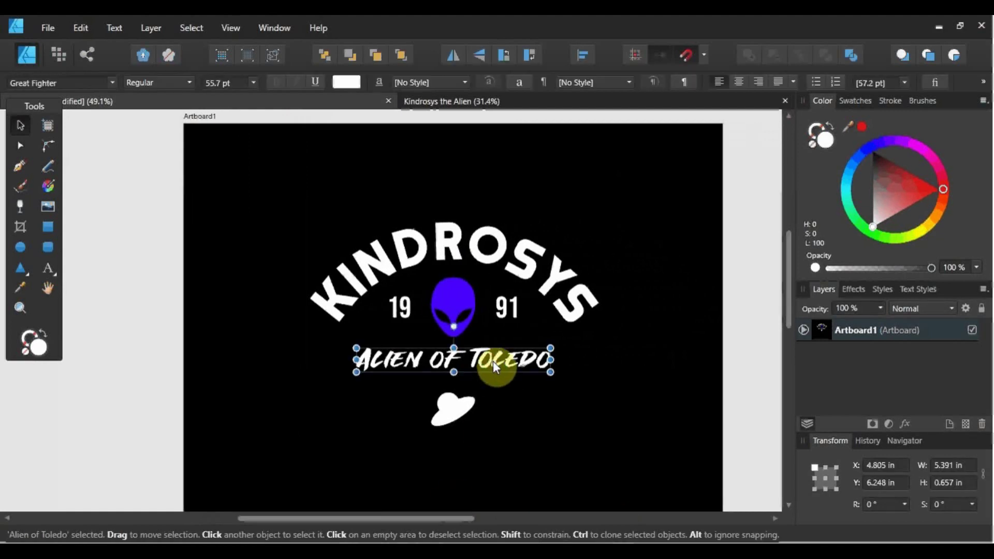
{"action": "left_click_drag", "start_coordinate": [266, 176], "coordinate": [652, 477]}
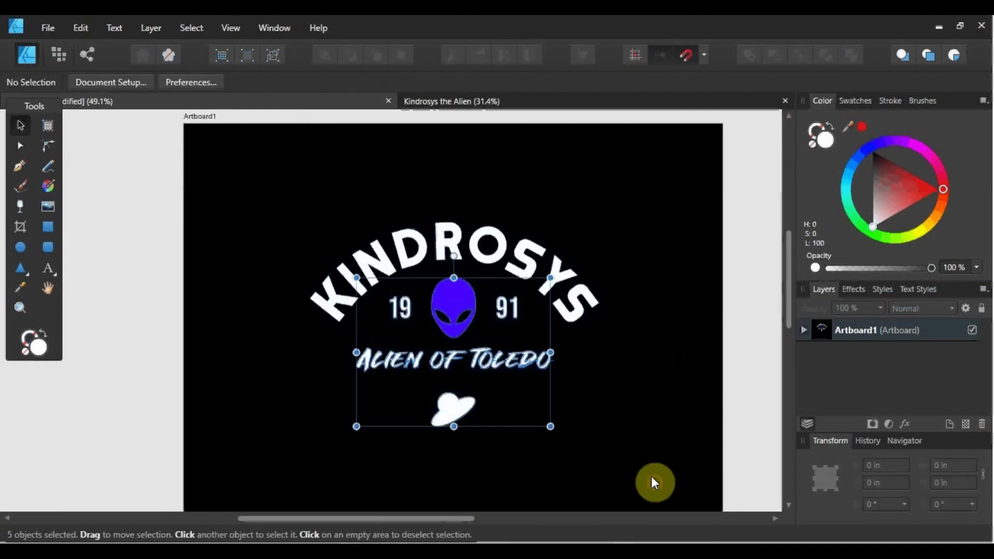
{"action": "left_click", "coordinate": [553, 263]}
{"action": "right_click", "coordinate": [554, 276]}
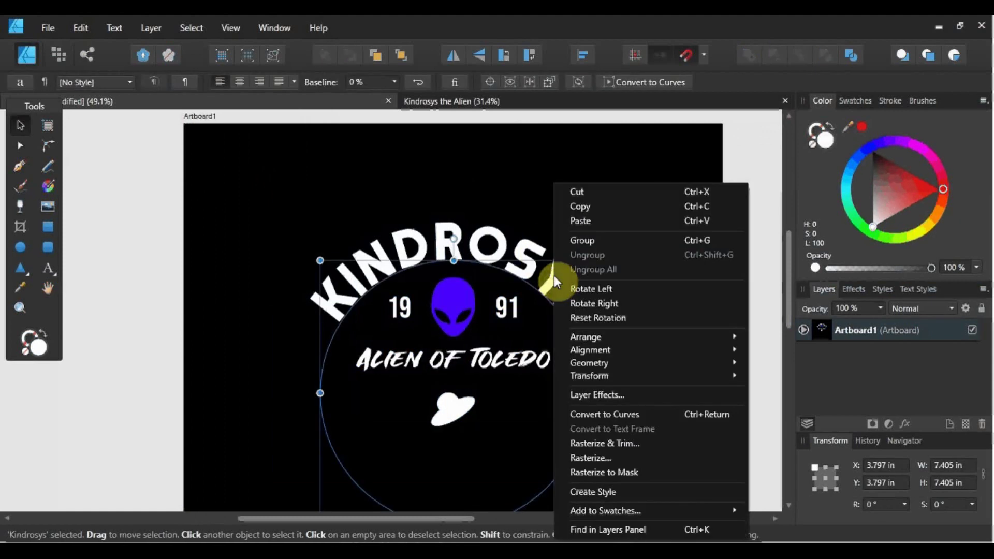
{"action": "left_click", "coordinate": [623, 415]}
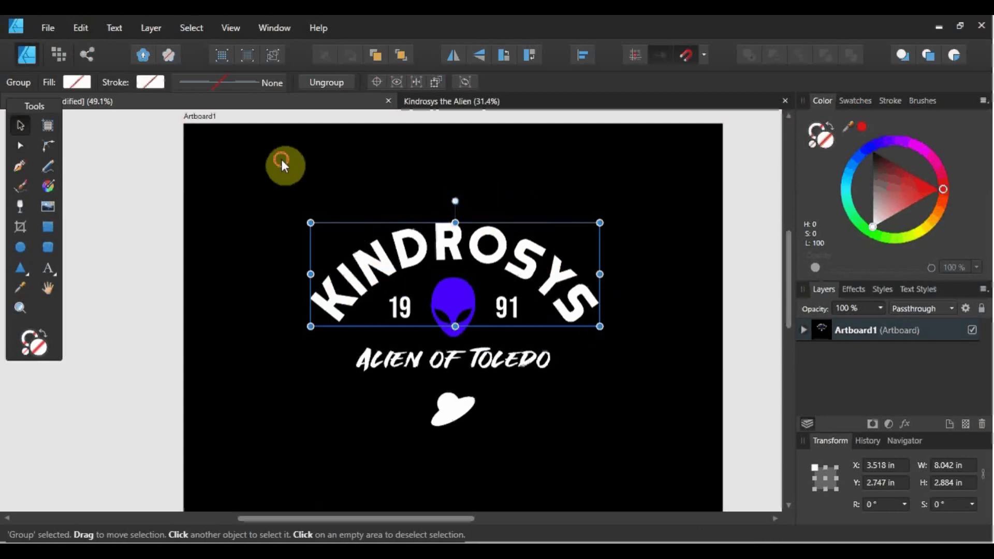
Scale the complete logo down proportionally to about 5 in wide by 3.54 in high.
{"action": "left_click", "coordinate": [245, 166]}
{"action": "left_click_drag", "start_coordinate": [336, 228], "coordinate": [671, 496]}
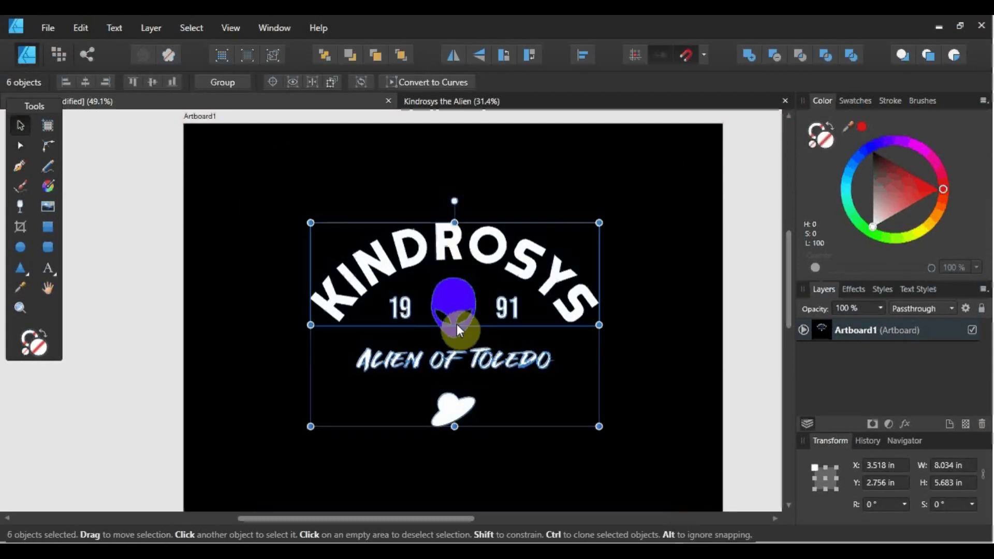
{"action": "scroll", "coordinate": [468, 349], "scroll_direction": "down", "scroll_amount": 2}
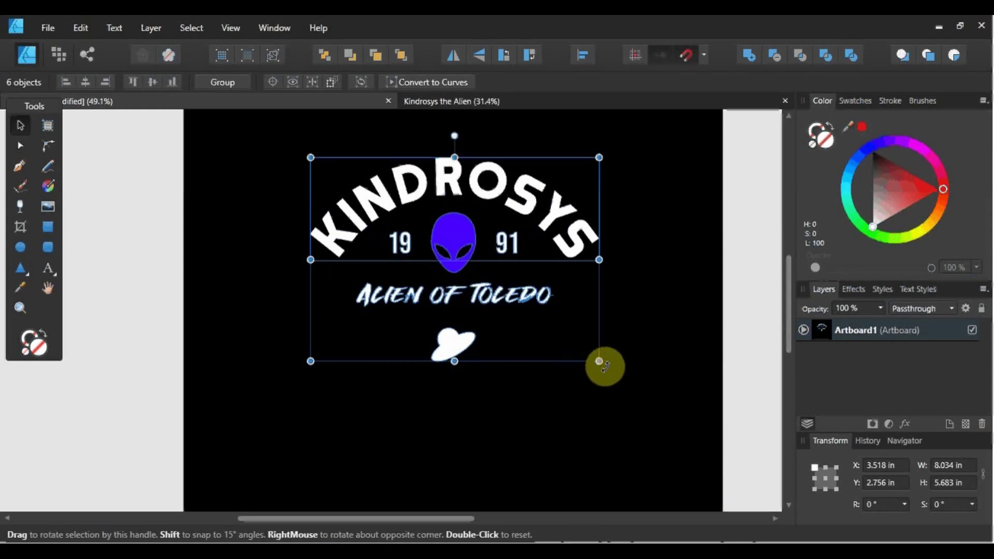
{"action": "left_click_drag", "start_coordinate": [599, 361], "coordinate": [489, 284]}
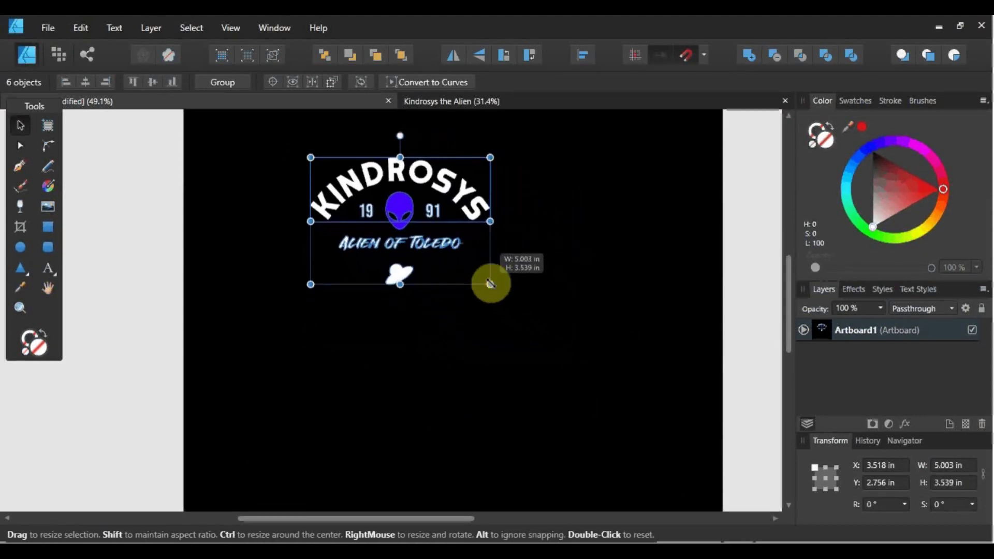
Duplicate the complete logo and place the copy diagonally below and to the right of the original.
{"action": "left_click", "coordinate": [505, 271]}
{"action": "left_click_drag", "start_coordinate": [271, 130], "coordinate": [520, 359]}
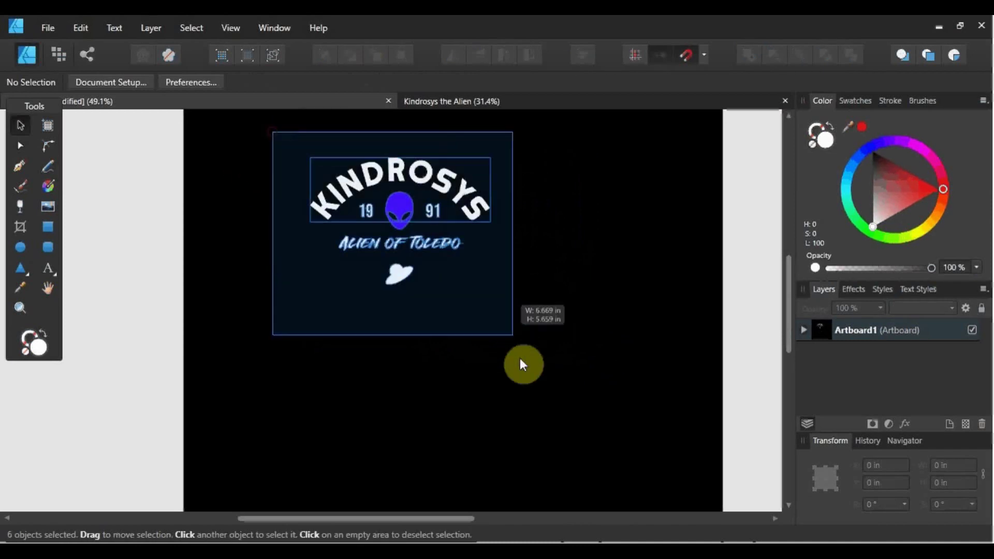
{"action": "right_click", "coordinate": [449, 231]}
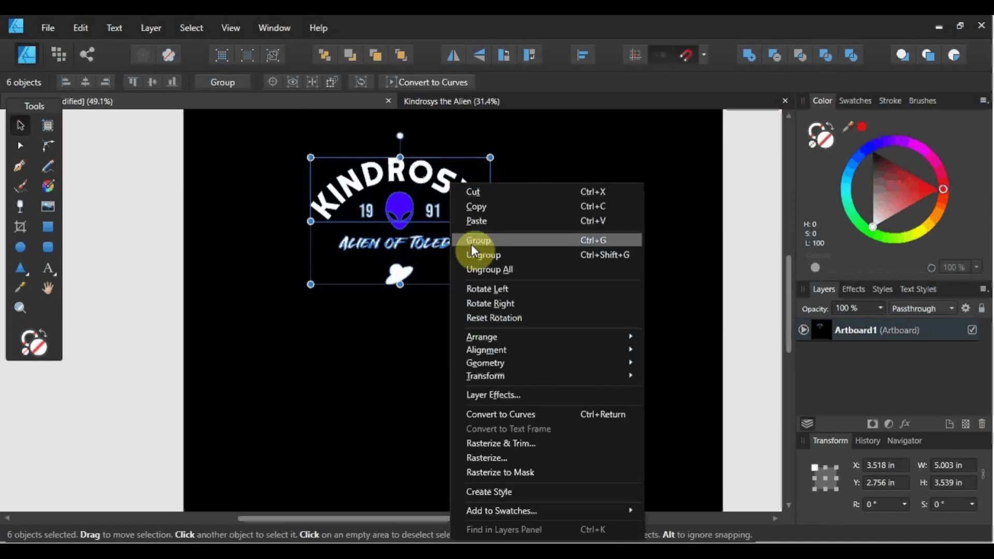
{"action": "left_click", "coordinate": [546, 18]}
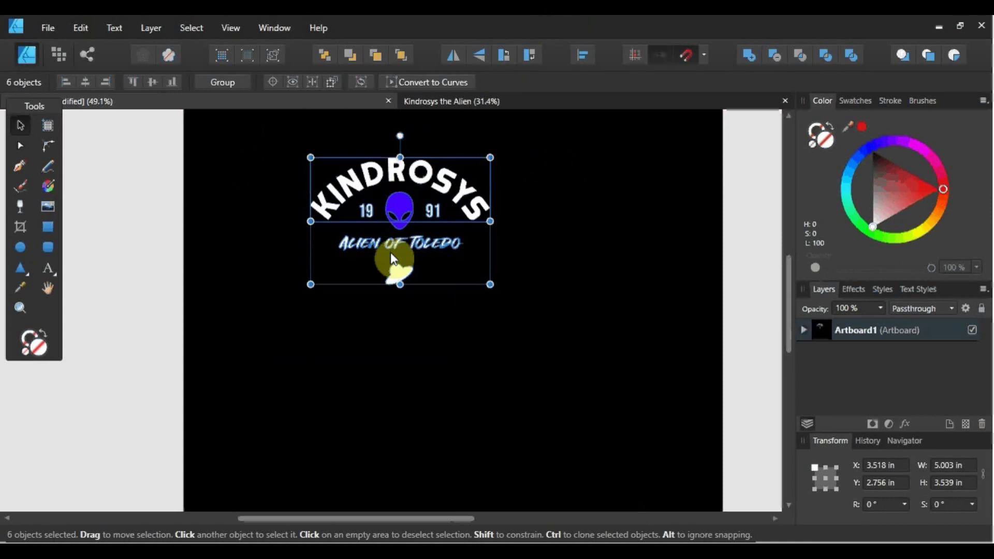
{"action": "mouse_move", "coordinate": [409, 189]}
{"action": "left_mouse_down"}
{"action": "mouse_move", "coordinate": [545, 314]}
{"action": "mouse_move", "coordinate": [586, 330]}
{"action": "mouse_move", "coordinate": [573, 315]}
{"action": "mouse_move", "coordinate": [578, 303]}
{"action": "left_mouse_up"}
Recolor the arched "KINDROSYS" name in the copied logo with the purple sampled from its alien head.
{"action": "left_click", "coordinate": [580, 298]}
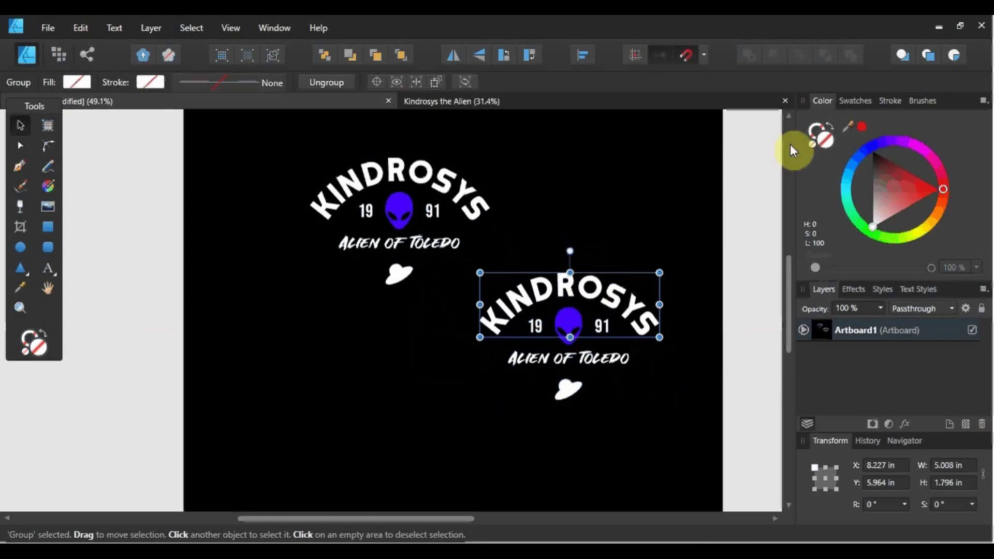
{"action": "left_click", "coordinate": [854, 100]}
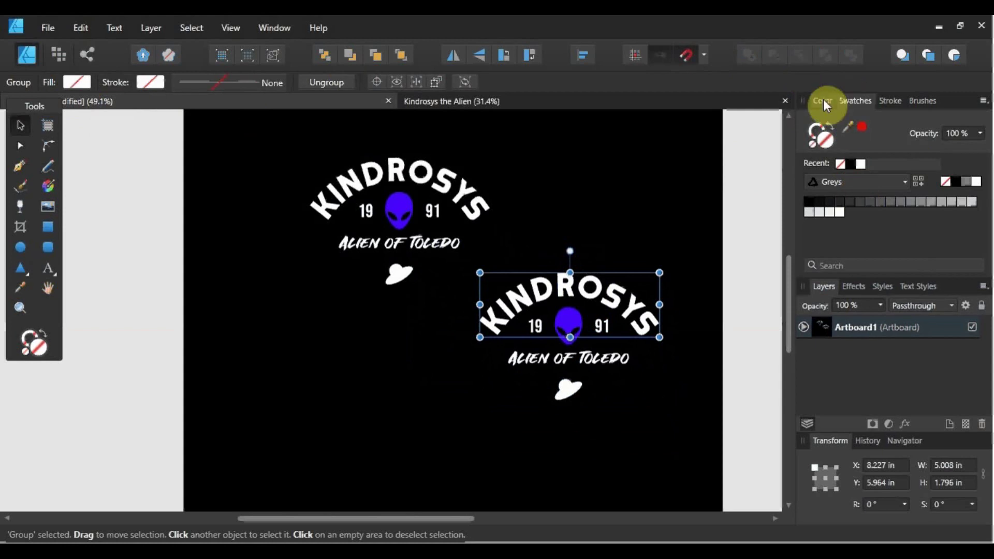
{"action": "left_click", "coordinate": [517, 244]}
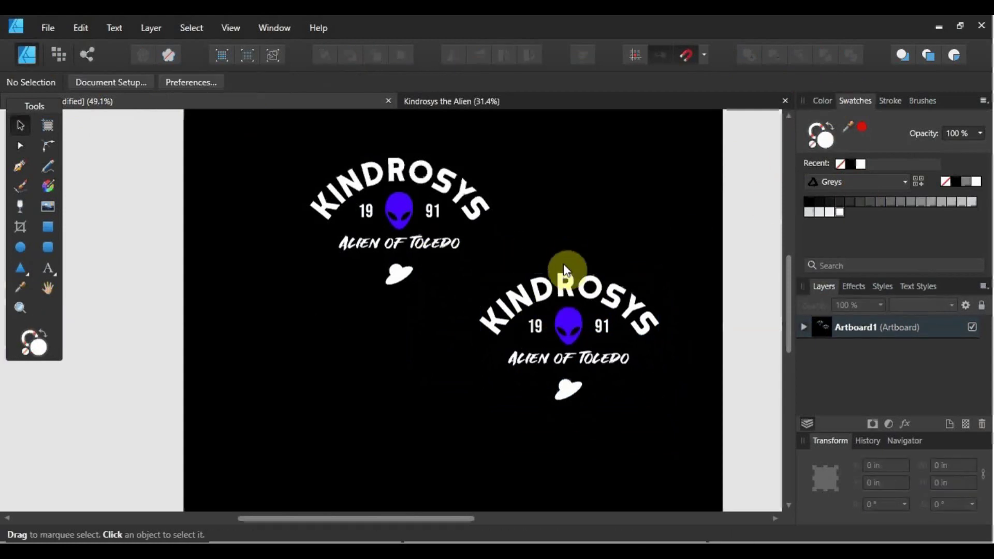
{"action": "left_click", "coordinate": [556, 291]}
{"action": "left_click", "coordinate": [21, 288]}
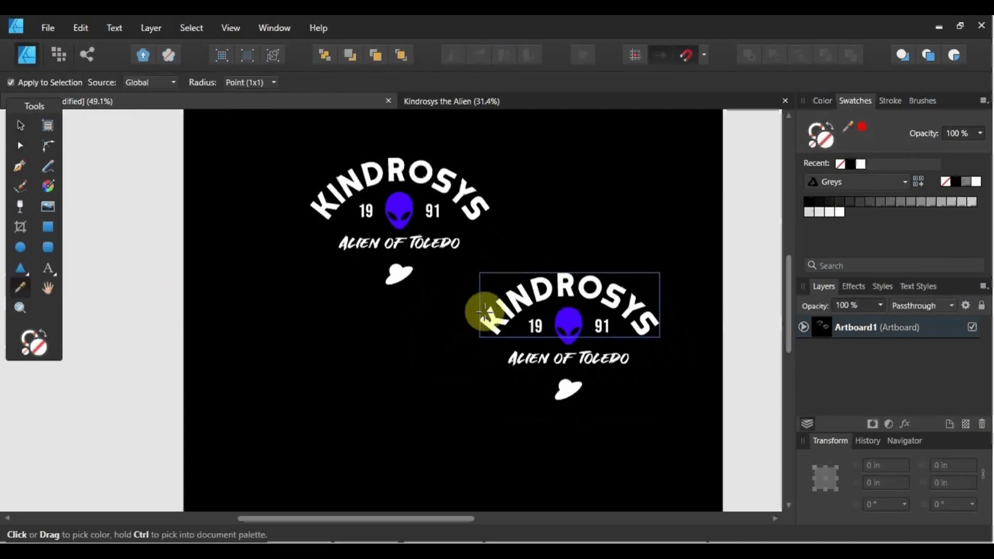
{"action": "left_click", "coordinate": [569, 319]}
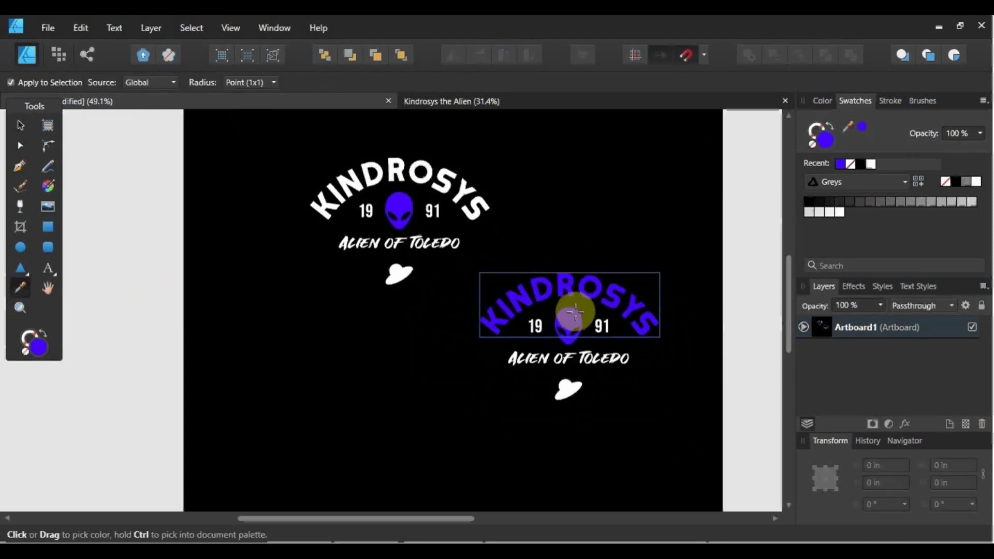
{"action": "left_click", "coordinate": [21, 135]}
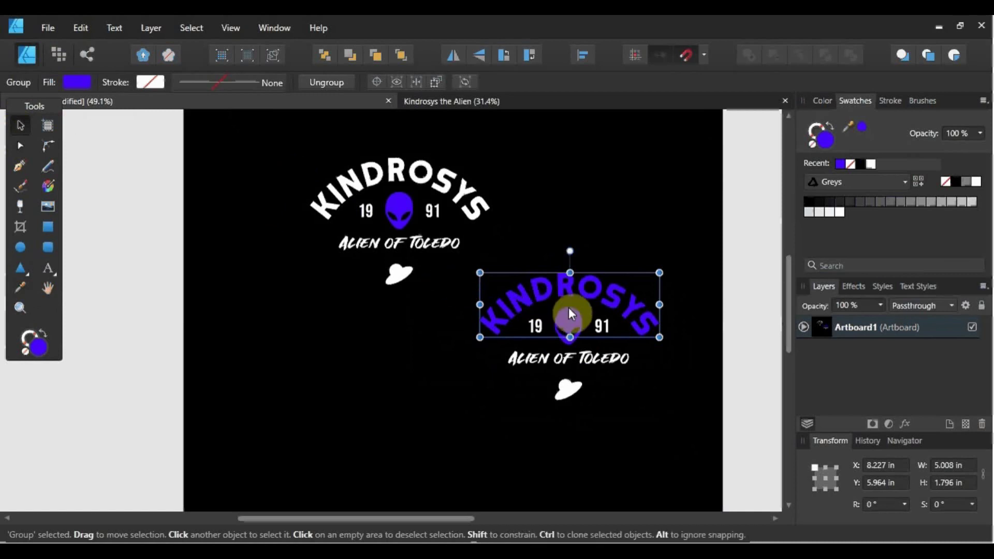
{"action": "left_click", "coordinate": [558, 420]}
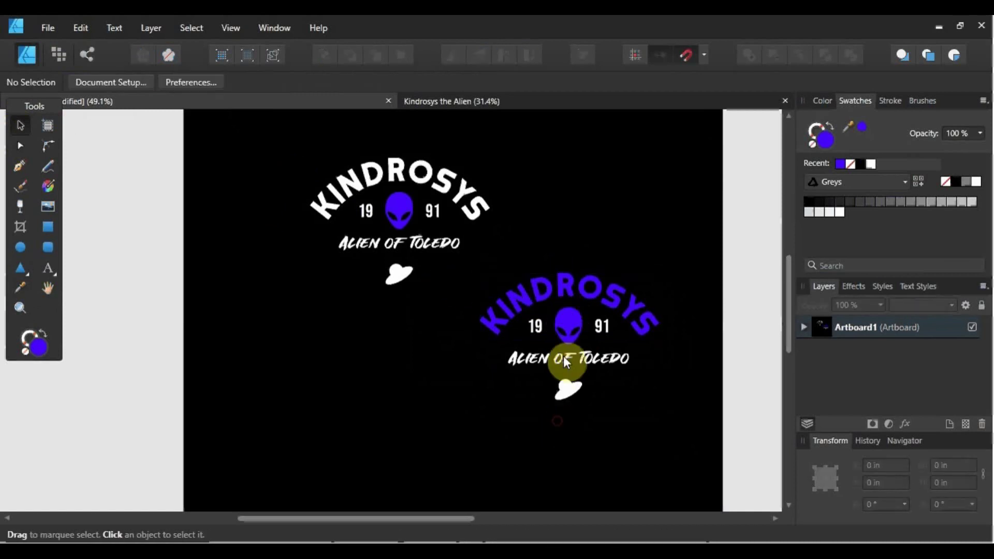
Fill the saucer of the copied logo with the same recently used purple.
{"action": "left_click", "coordinate": [566, 399]}
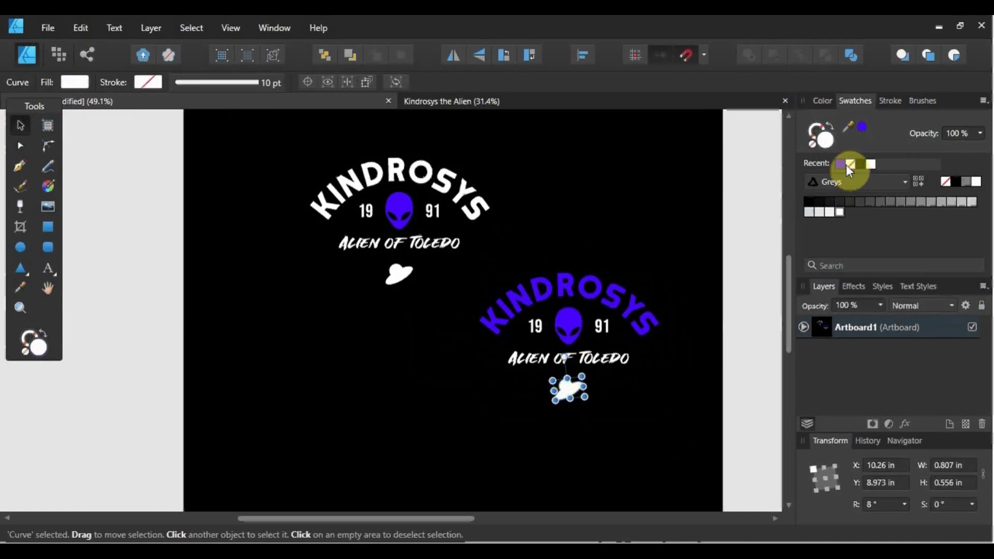
{"action": "left_click", "coordinate": [842, 164]}
{"action": "left_click", "coordinate": [641, 231]}
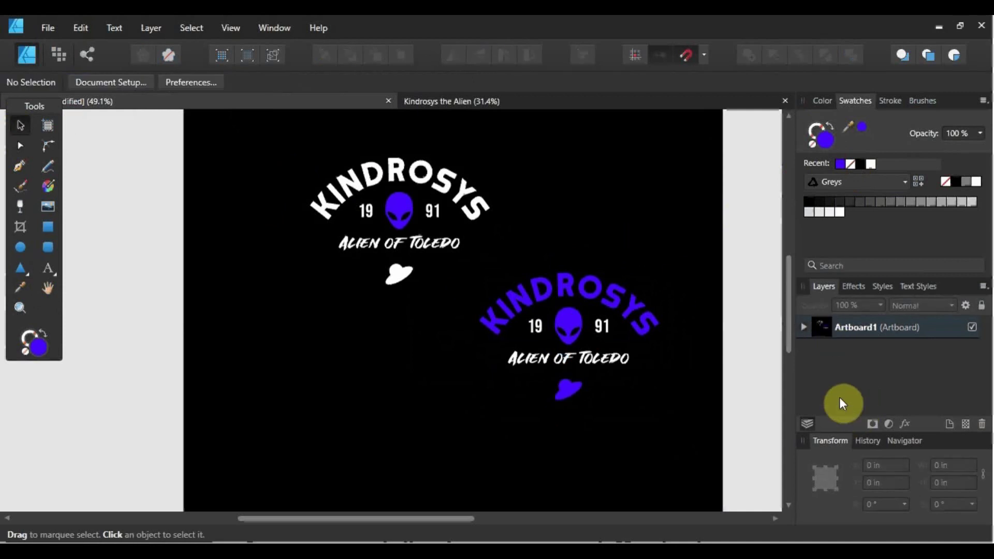
Arrange the logos side by side at matching height, the white-name version on the artboard's left and the purple-name version on its right.
{"action": "left_click_drag", "start_coordinate": [473, 260], "coordinate": [688, 450]}
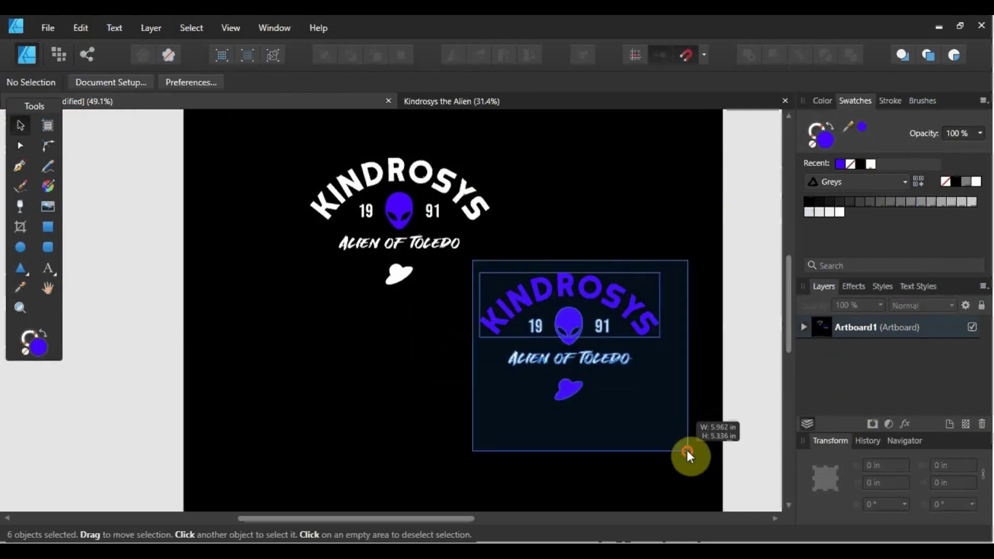
{"action": "left_click_drag", "start_coordinate": [571, 306], "coordinate": [614, 195]}
{"action": "left_click_drag", "start_coordinate": [269, 146], "coordinate": [507, 329]}
{"action": "left_click_drag", "start_coordinate": [393, 210], "coordinate": [325, 294]}
{"action": "left_click_drag", "start_coordinate": [480, 144], "coordinate": [731, 356]}
{"action": "left_click_drag", "start_coordinate": [636, 215], "coordinate": [613, 298]}
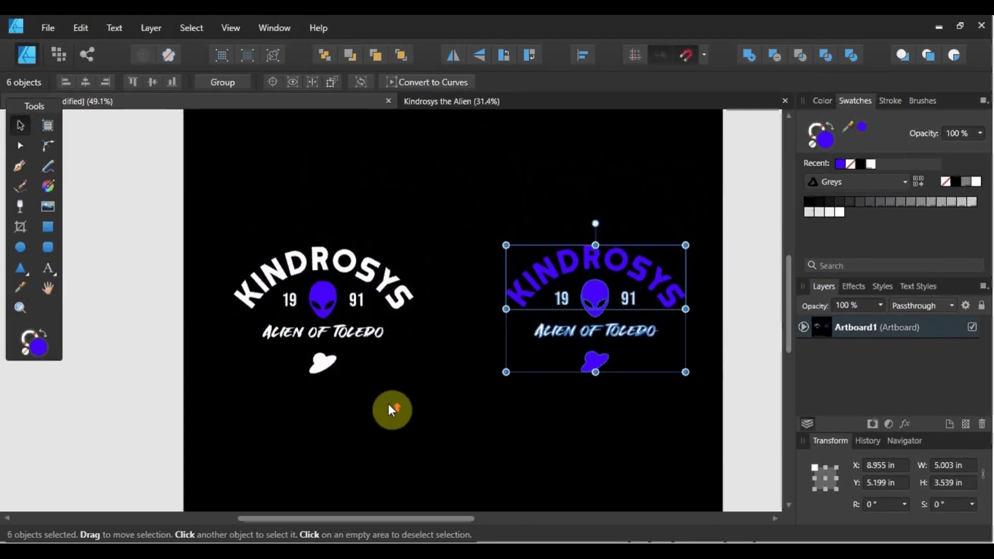
Compare the two arched logo versions with the earlier straight-name design in the other document.
{"action": "scroll", "coordinate": [391, 409], "scroll_direction": "up", "scroll_amount": 2}
{"action": "left_click_drag", "start_coordinate": [324, 515], "coordinate": [354, 517]}
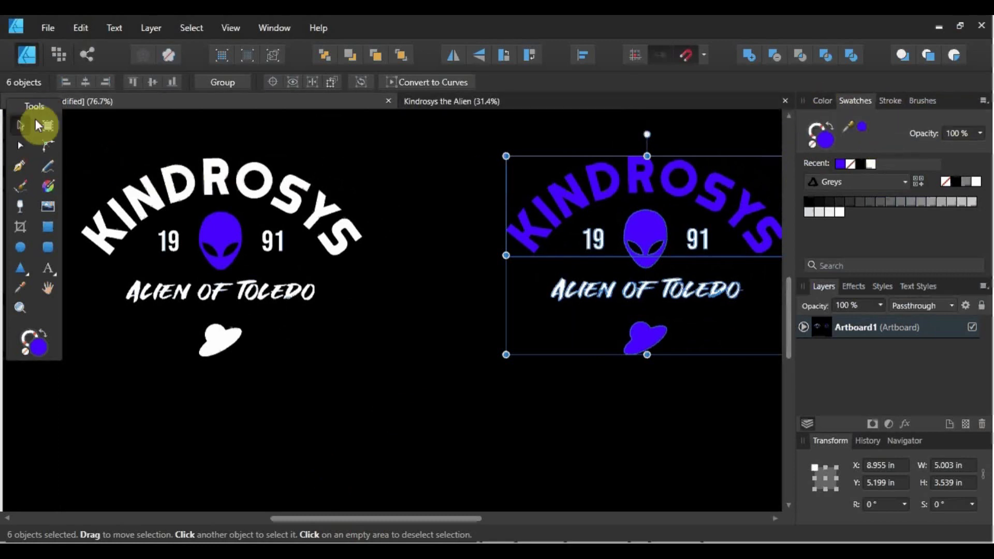
{"action": "left_click", "coordinate": [302, 413]}
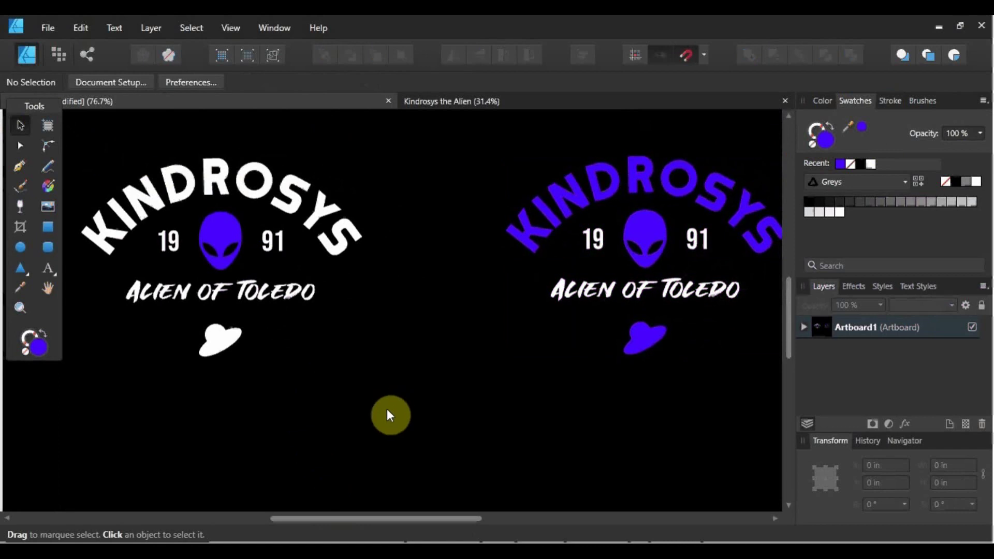
{"action": "scroll", "coordinate": [389, 414], "scroll_direction": "down", "scroll_amount": 1}
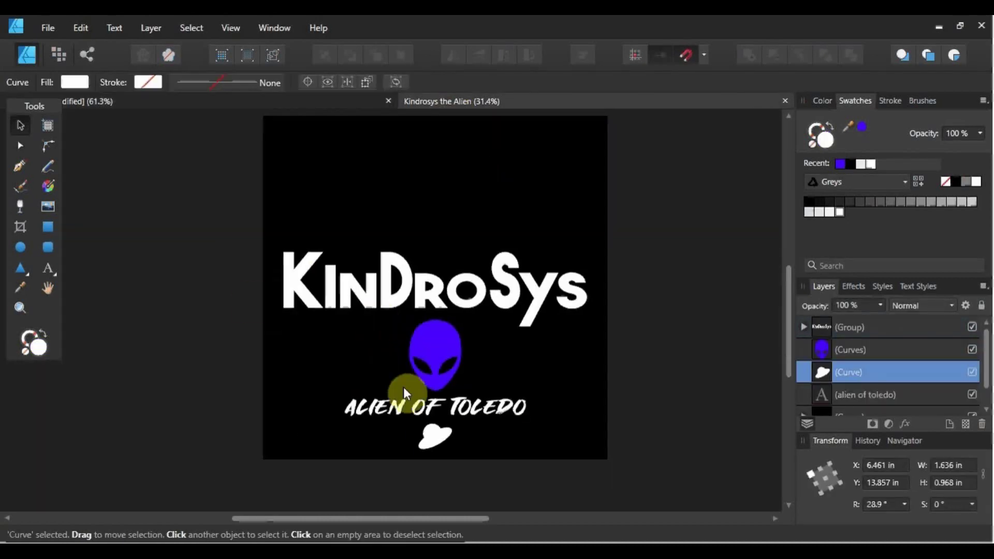
{"action": "left_click", "coordinate": [322, 176]}
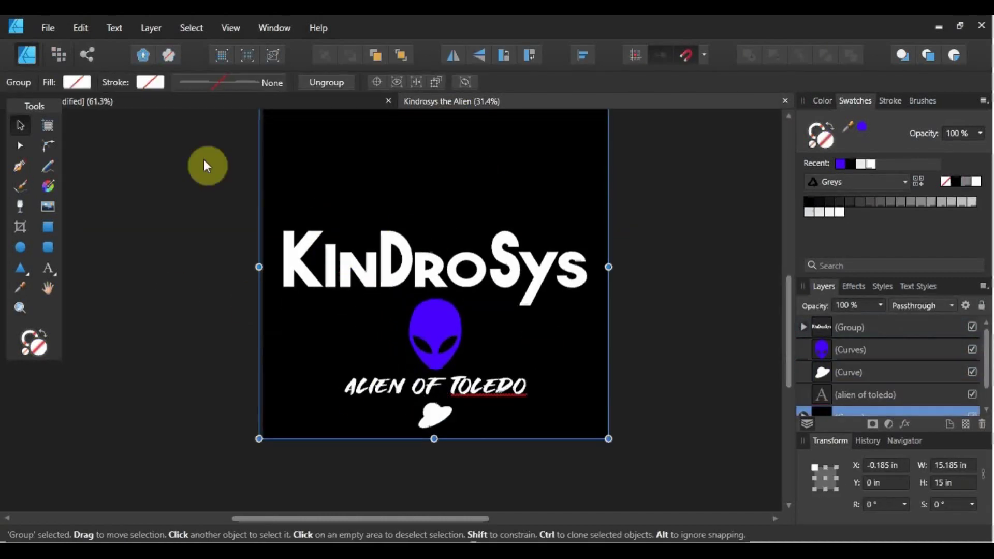
{"action": "left_click", "coordinate": [300, 101]}
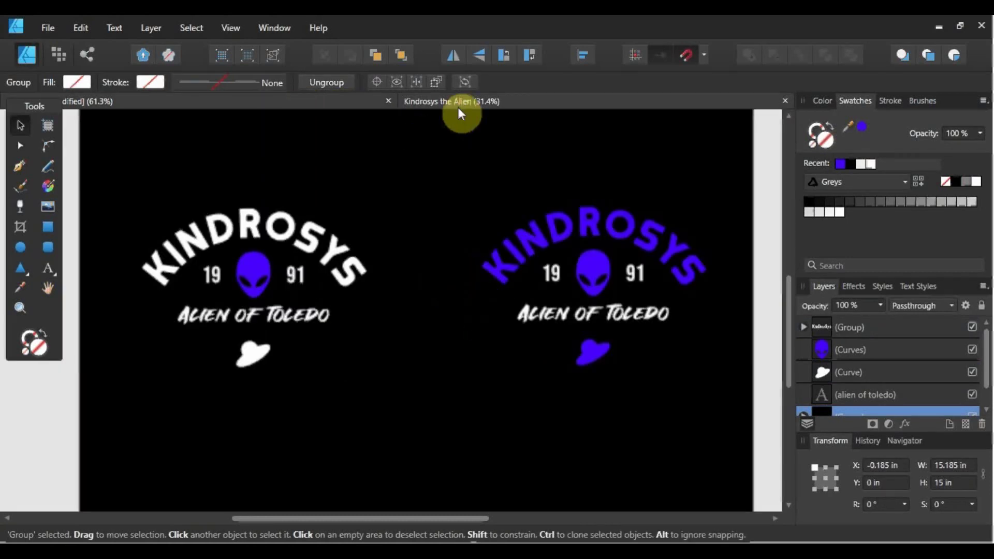